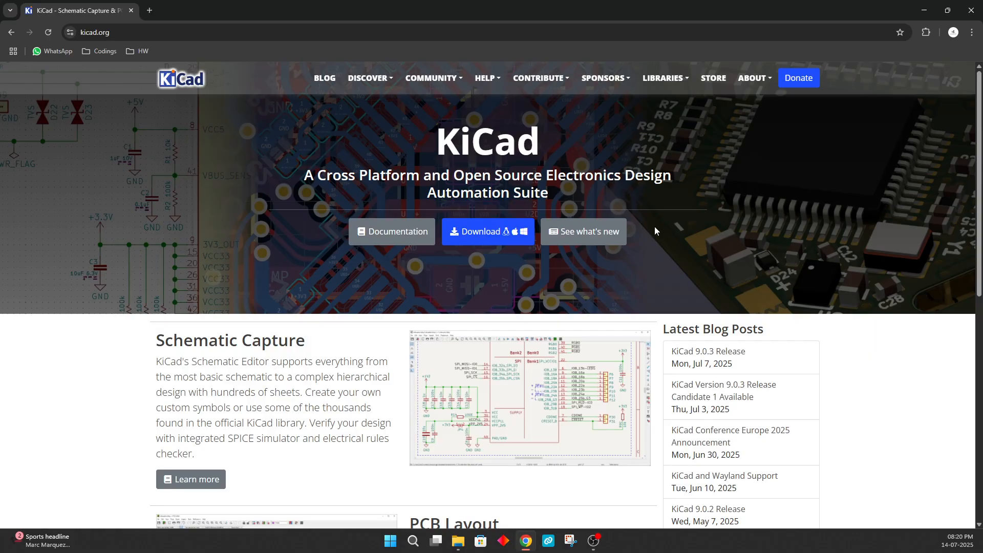
# Step: Review the KiCad home page sections on Schematic Capture, PCB Layout and 3D Viewer
pyautogui.scroll(-1, 653, 250)
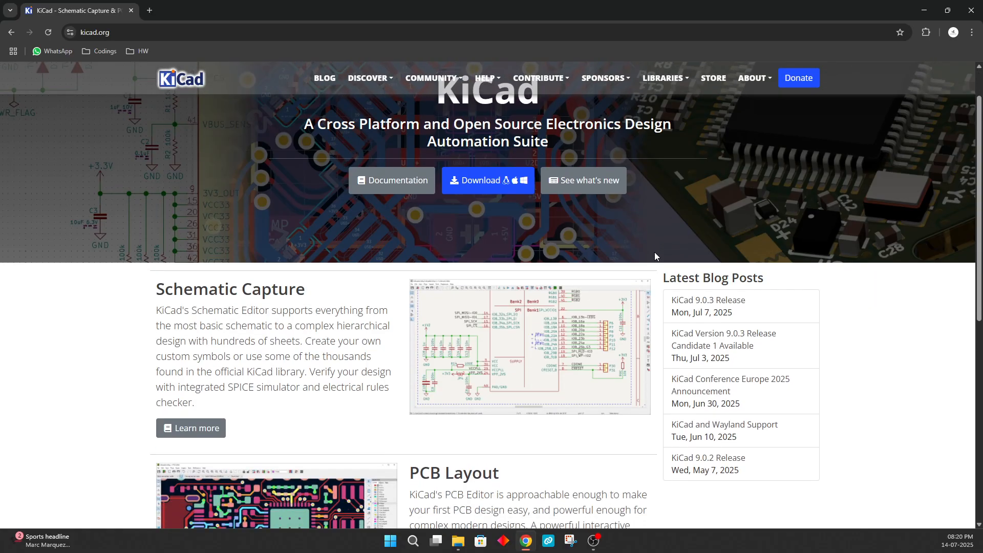
pyautogui.scroll(1, 656, 256)
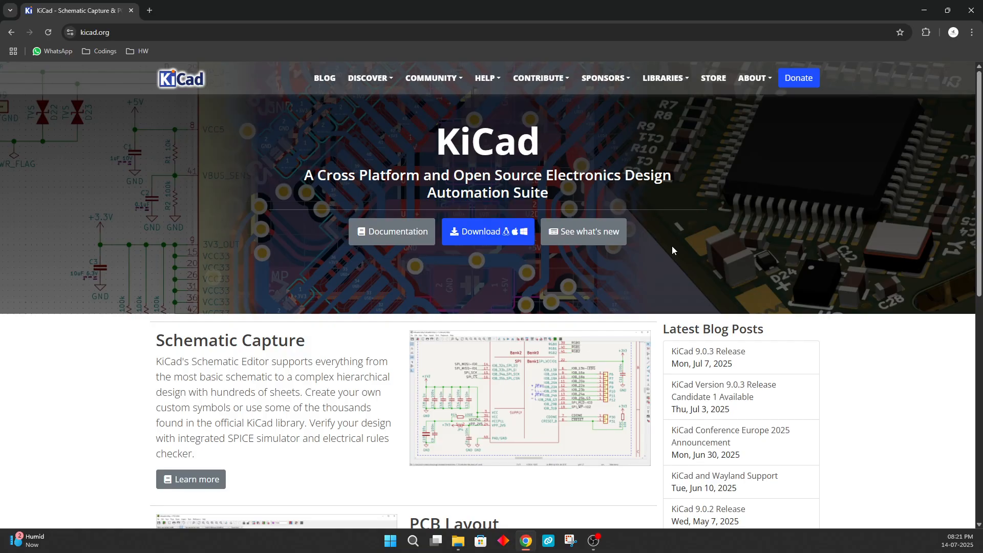
pyautogui.scroll(-1, 672, 250)
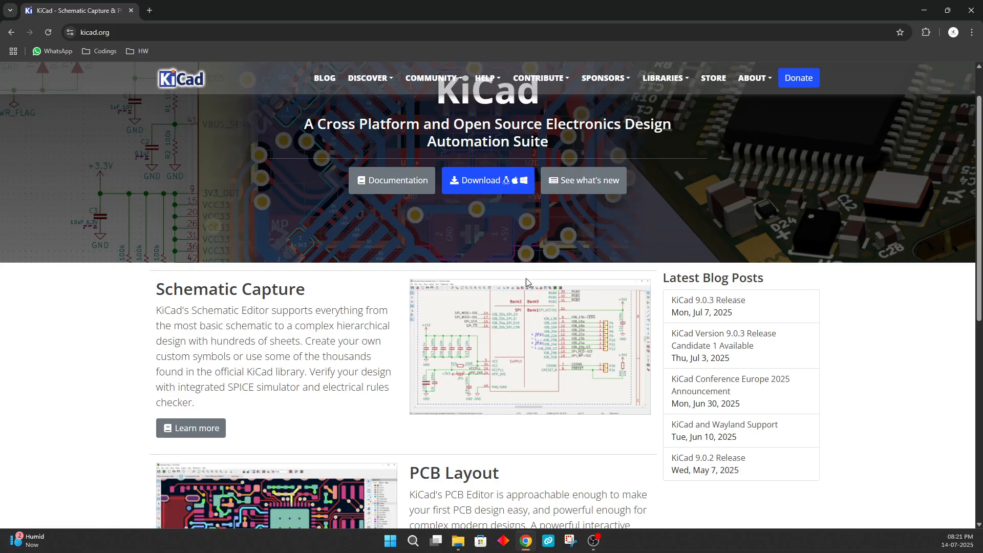
pyautogui.scroll(-2, 406, 277)
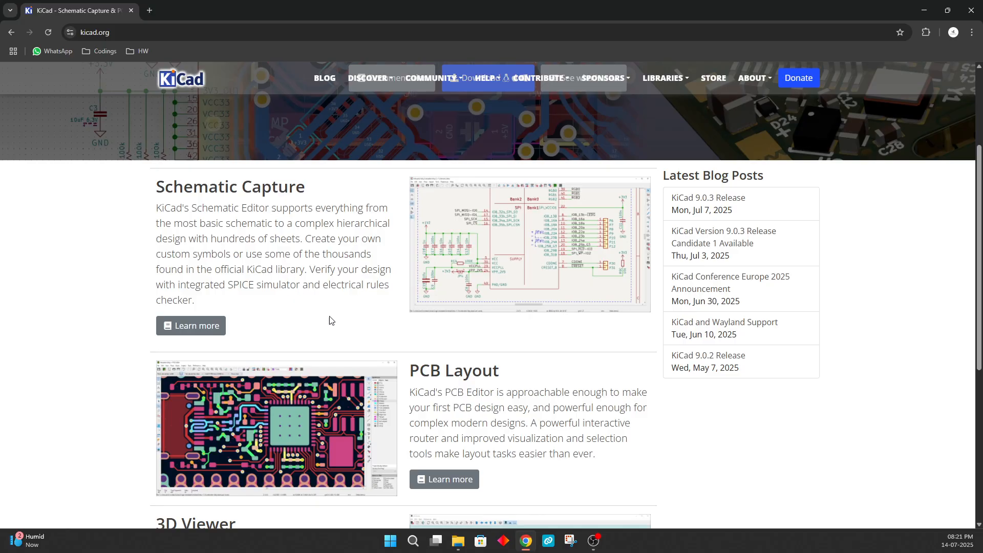
pyautogui.scroll(-3, 445, 339)
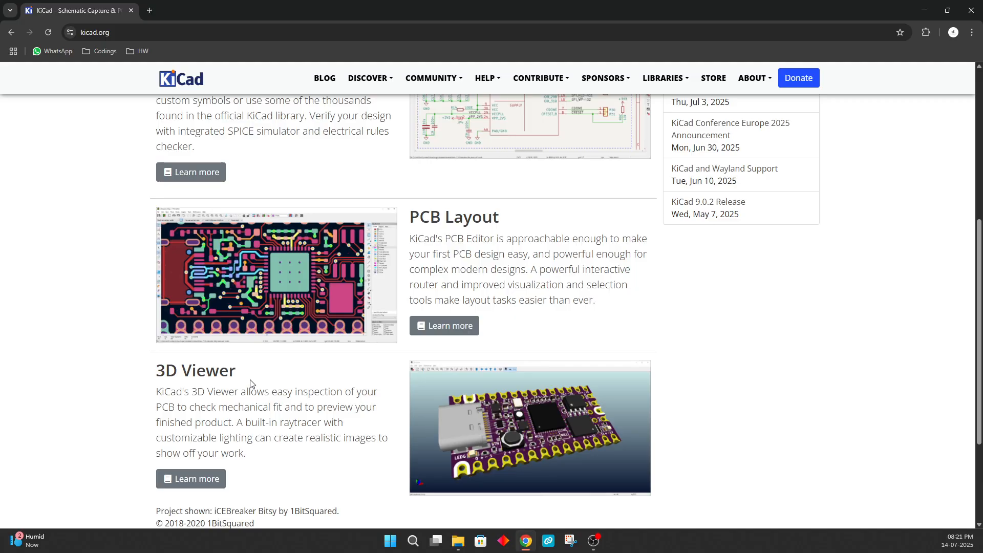
pyautogui.scroll(2, 370, 353)
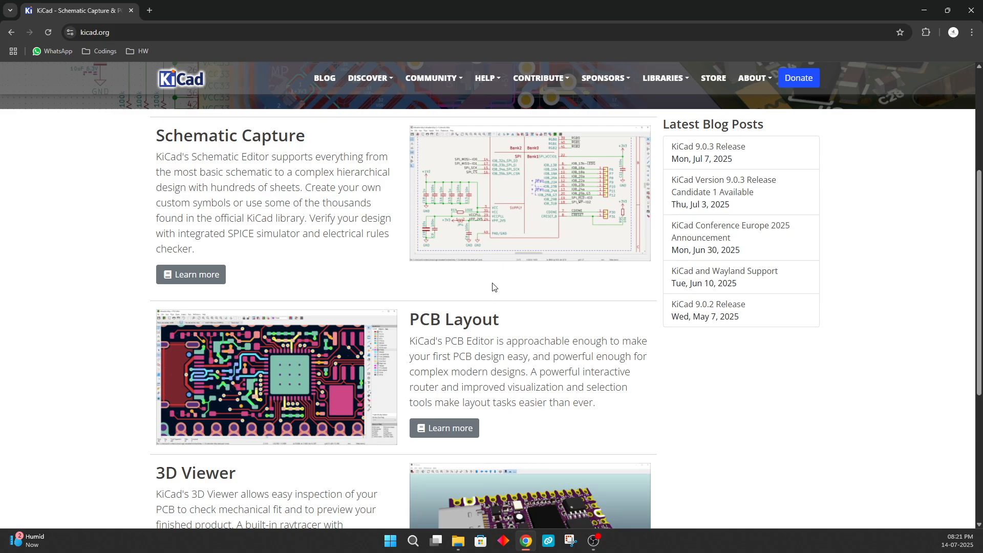
pyautogui.scroll(1, 500, 290)
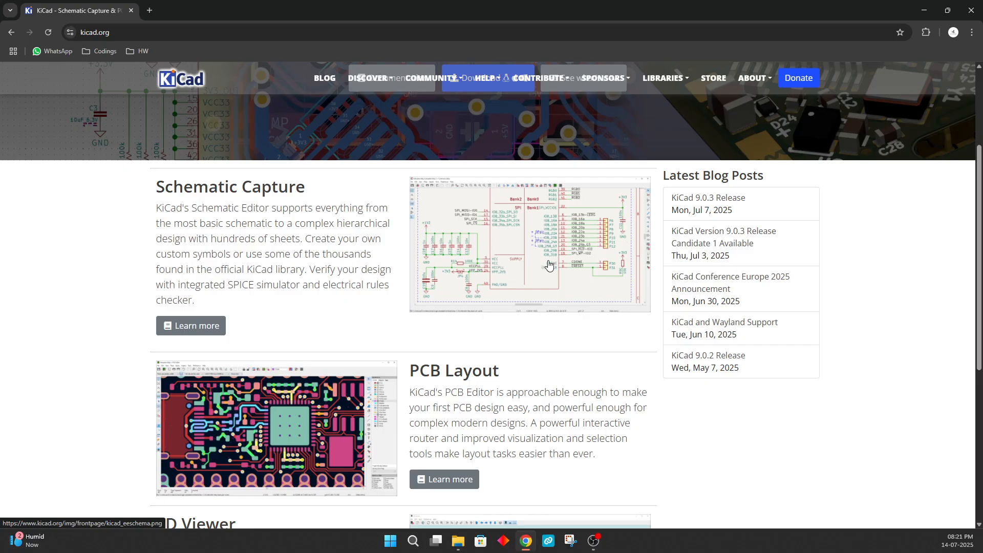
pyautogui.scroll(-2, 521, 282)
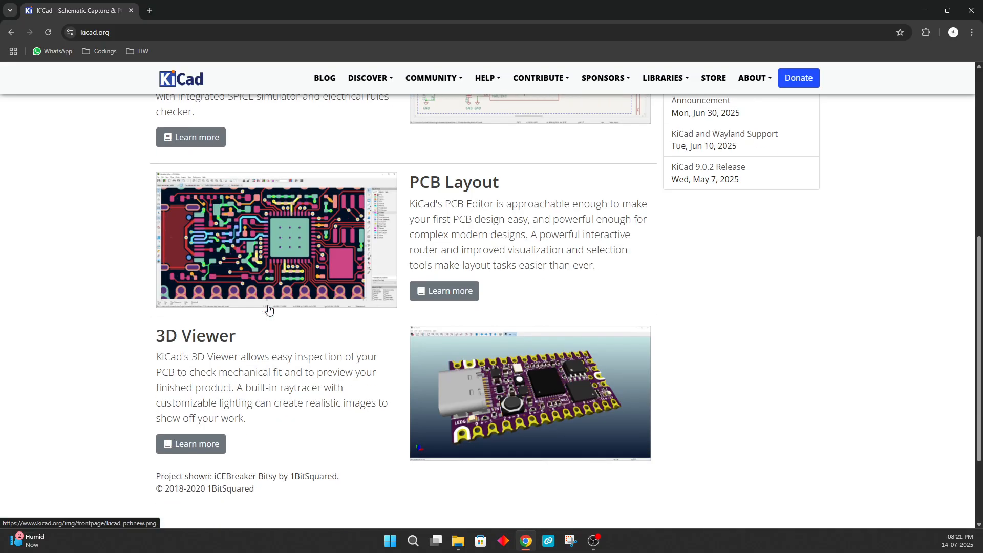
pyautogui.scroll(-2, 266, 304)
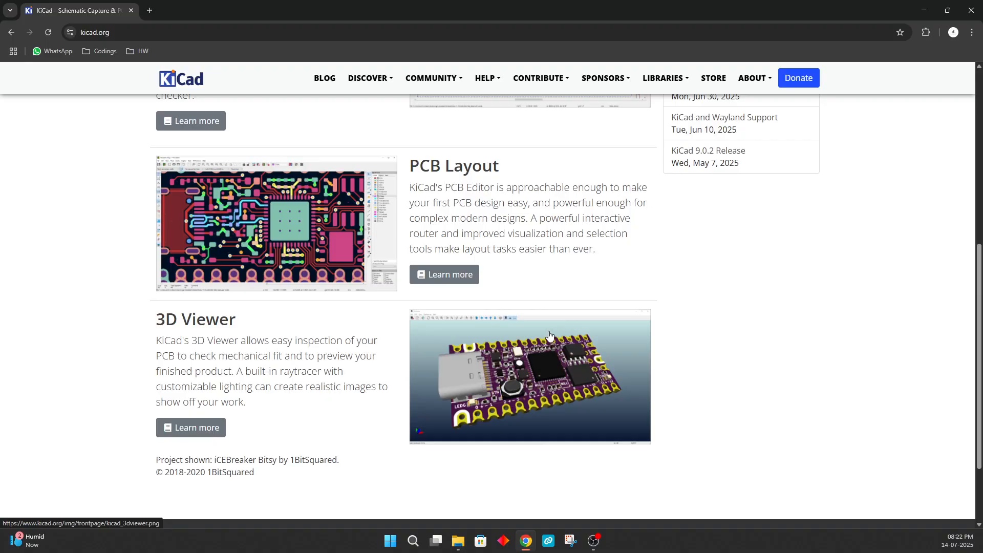
pyautogui.scroll(4, 552, 333)
pyautogui.scroll(3, 514, 253)
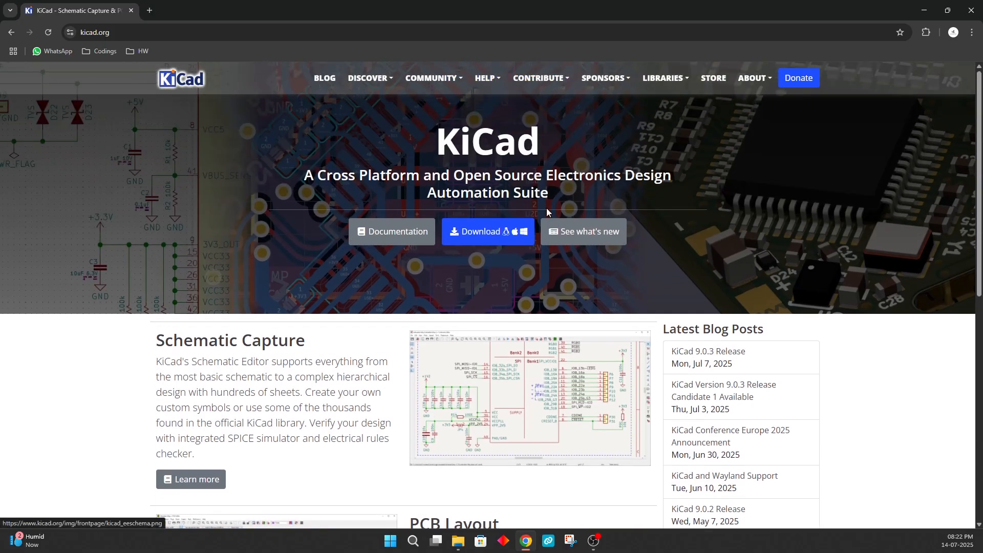
# Step: Open the KiCad download page for Windows and view the 64-bit stable release sources
pyautogui.click(490, 234)
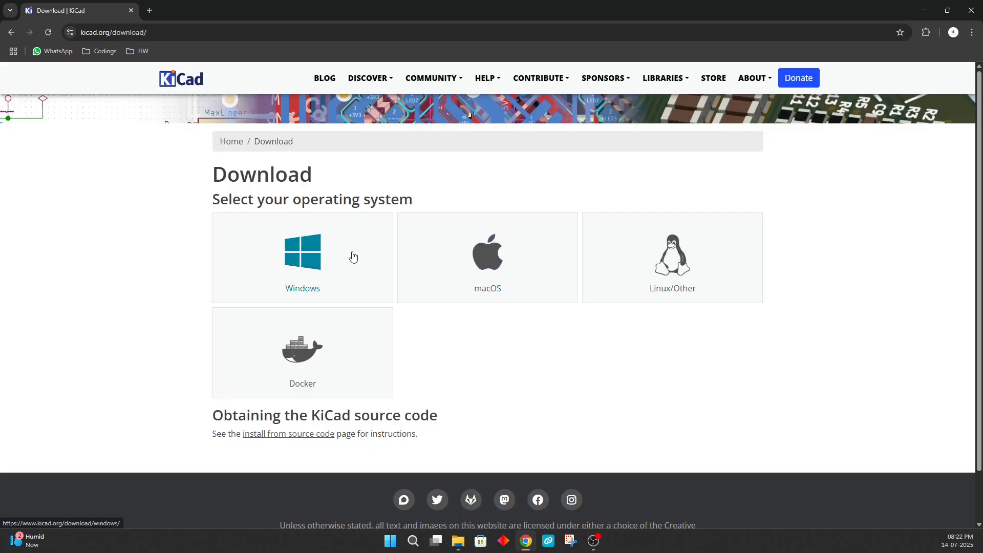
pyautogui.click(304, 284)
pyautogui.scroll(-1, 305, 279)
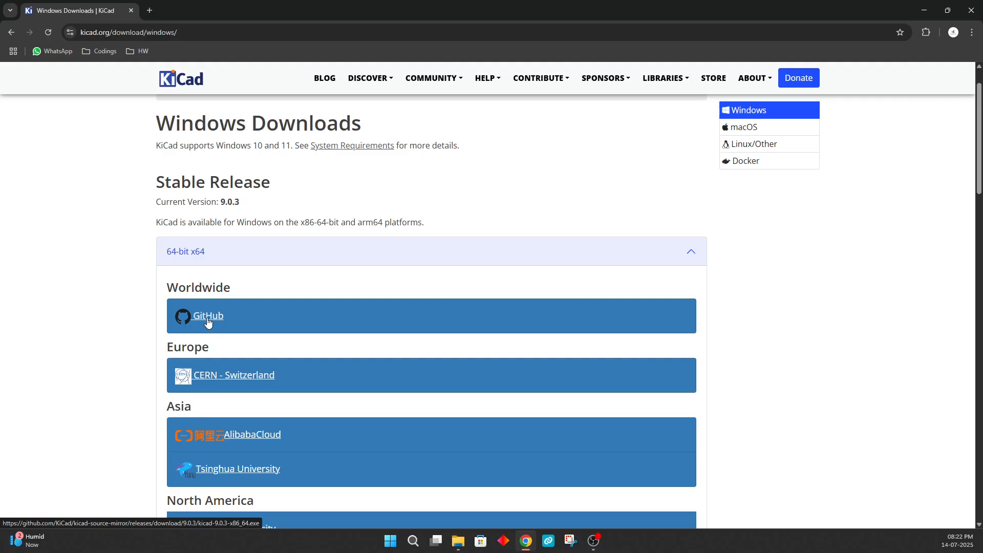
pyautogui.click(951, 33)
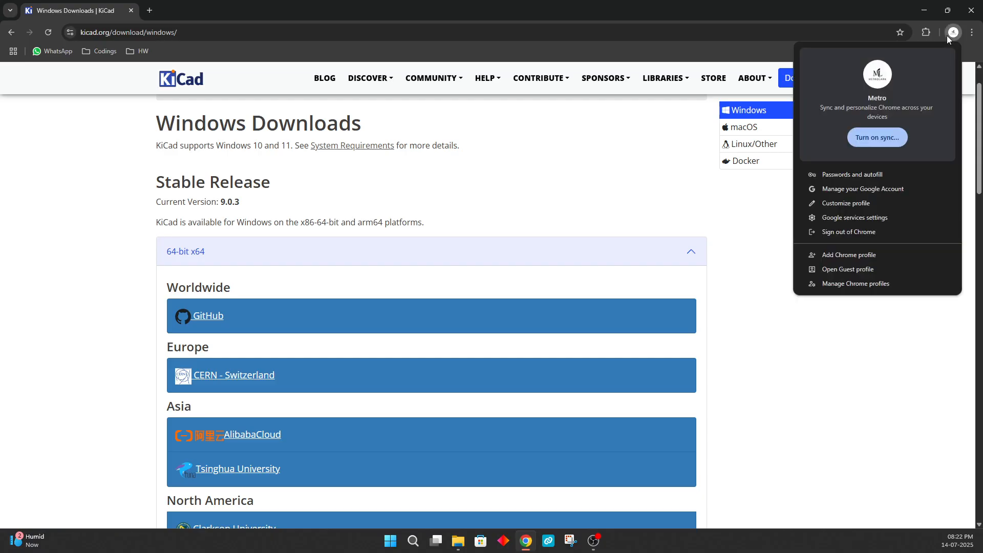
pyautogui.click(947, 35)
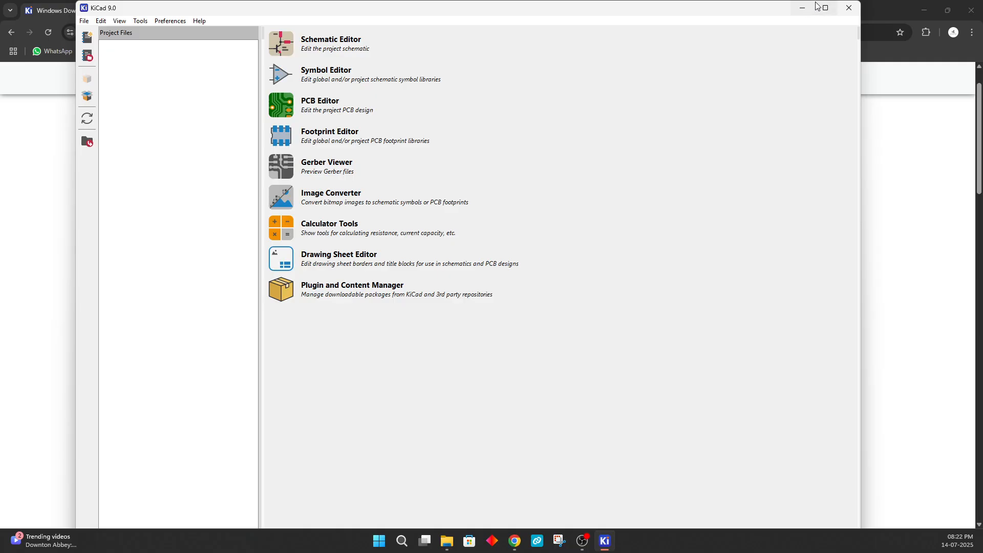
# Step: In a maximized KiCad window, create a new project named 123 in the kicad_test folder
pyautogui.click(826, 8)
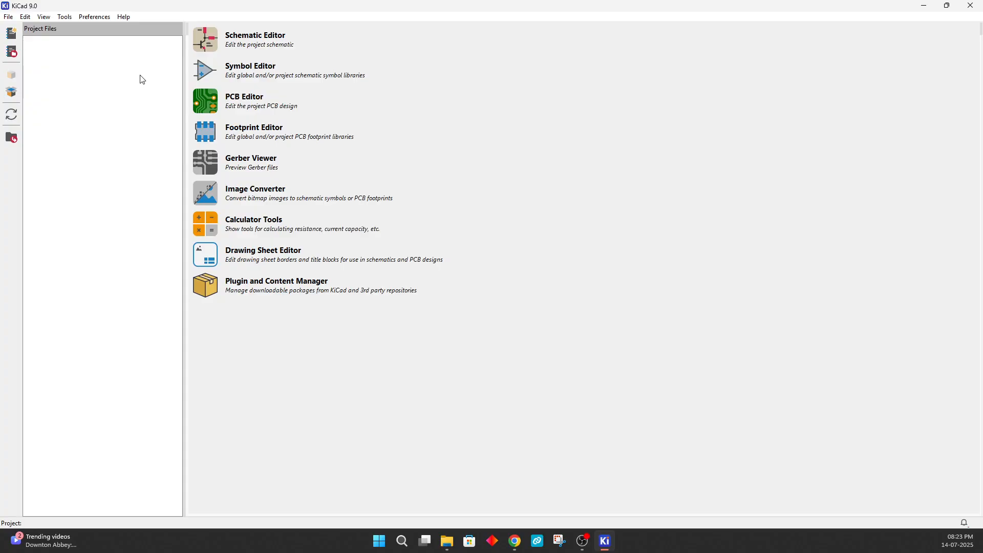
pyautogui.click(9, 18)
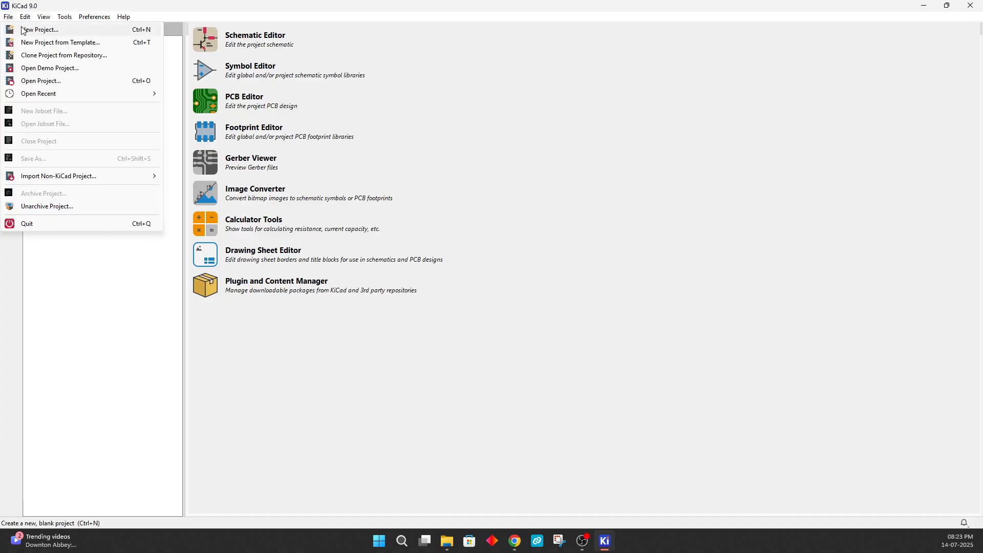
pyautogui.click(28, 31)
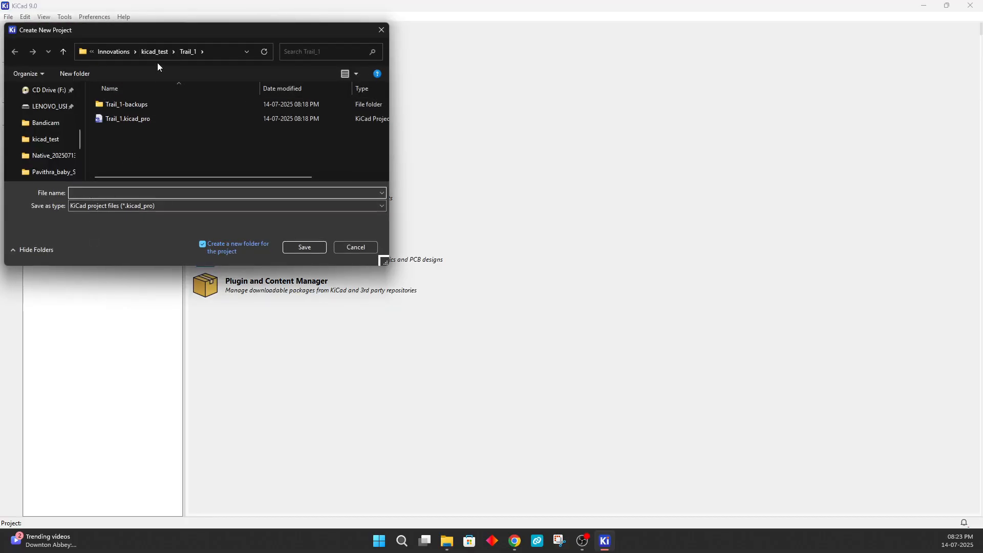
pyautogui.click(157, 51)
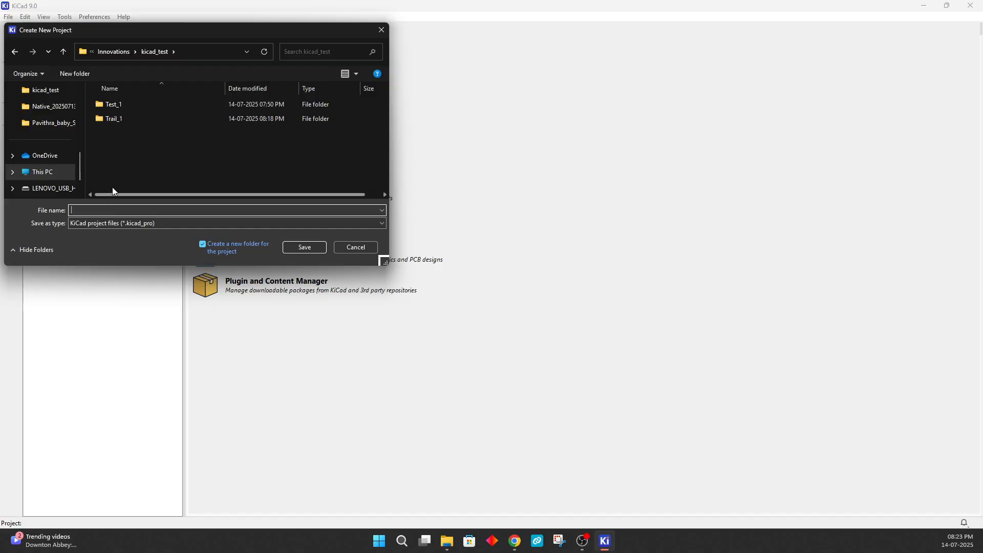
pyautogui.write('23')
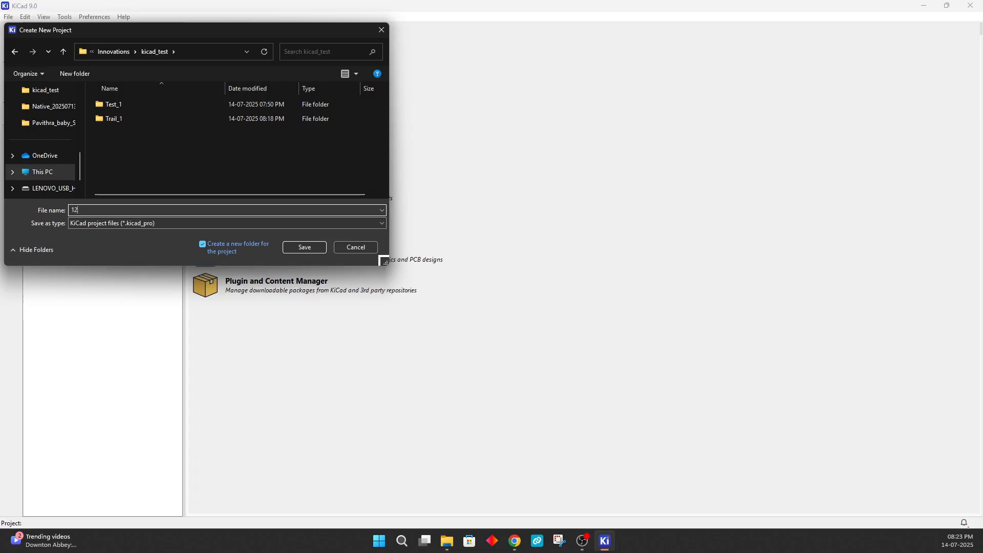
pyautogui.click(301, 248)
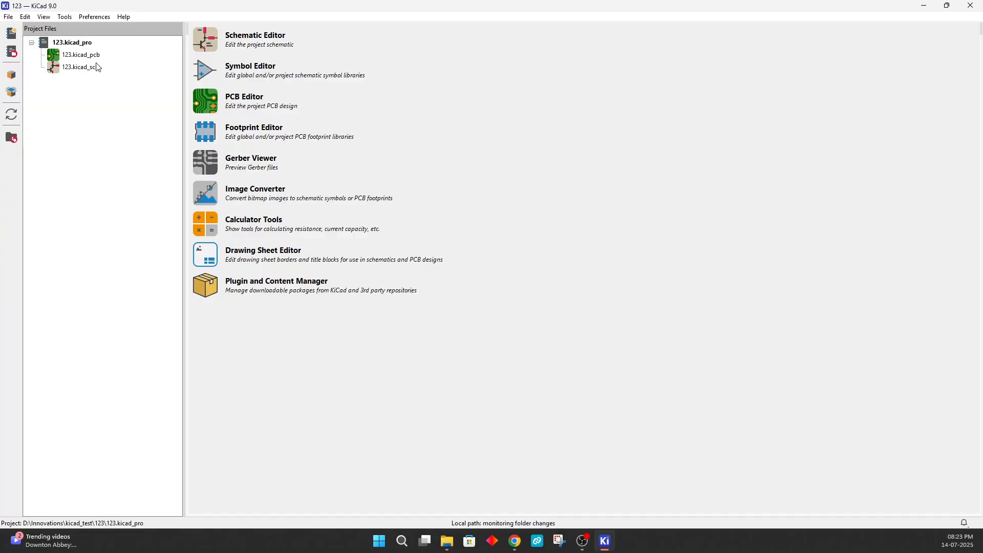
# Step: Open the project's 123.kicad_sch schematic in a maximized Schematic Editor and switch the units to millimetres
pyautogui.click(93, 71)
pyautogui.click(95, 56)
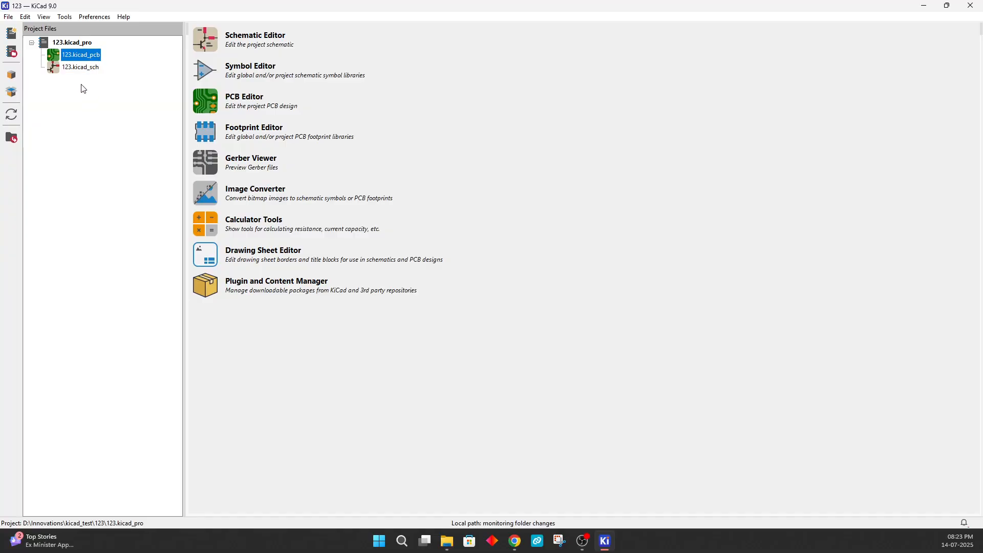
pyautogui.doubleClick(87, 70)
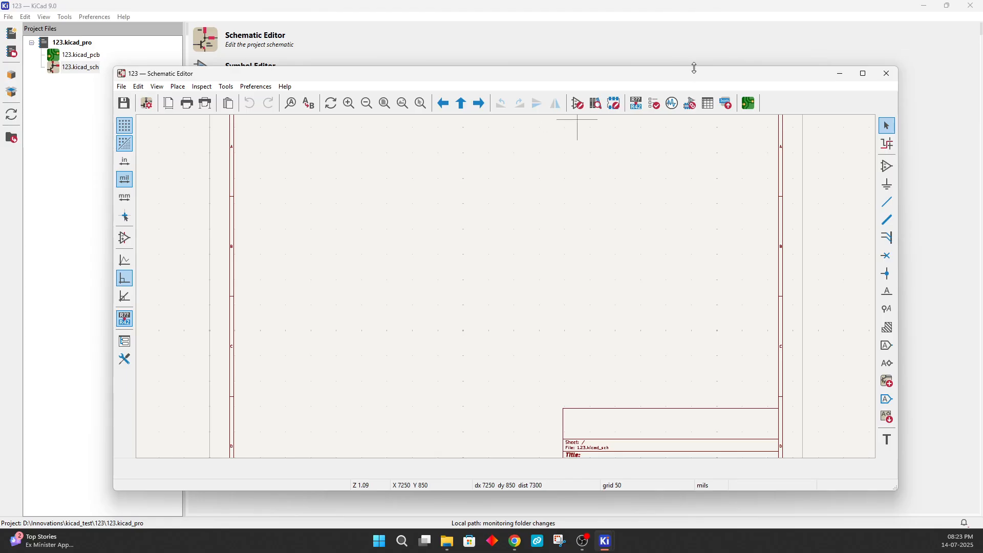
pyautogui.click(864, 74)
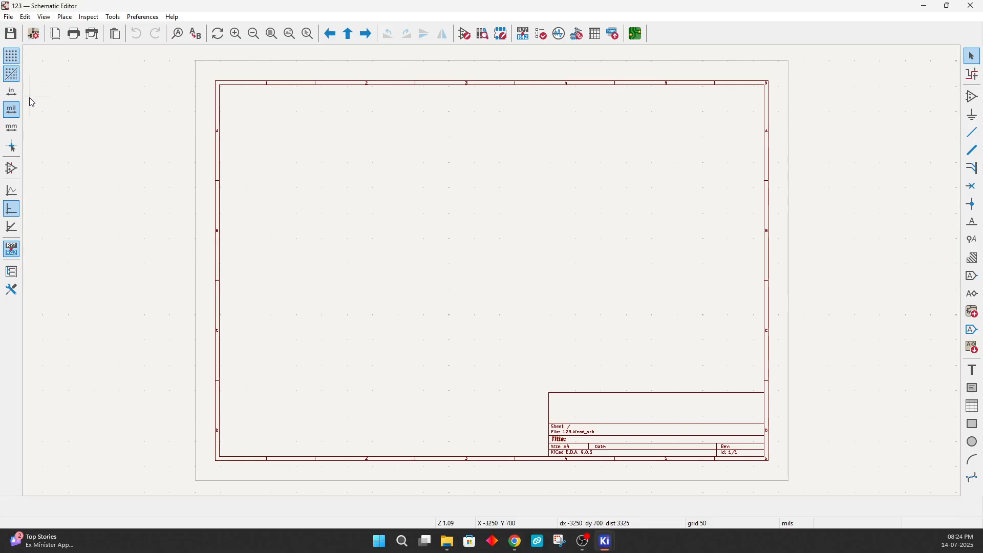
pyautogui.click(11, 128)
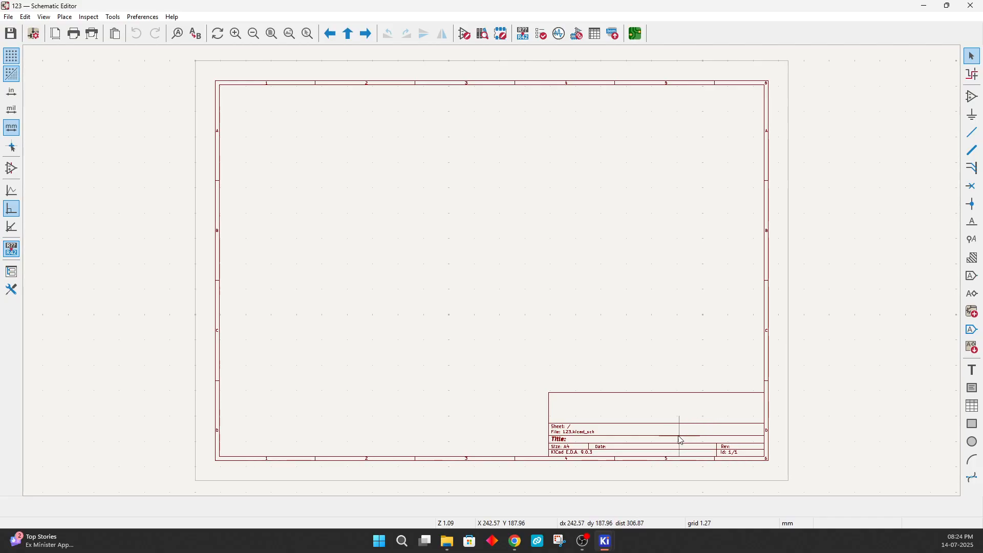
# Step: Fill in the sheet's title block with issue date 2025-07-14, revision V1.0, title "Electonic Circuit" and company Metrolark
pyautogui.doubleClick(566, 438)
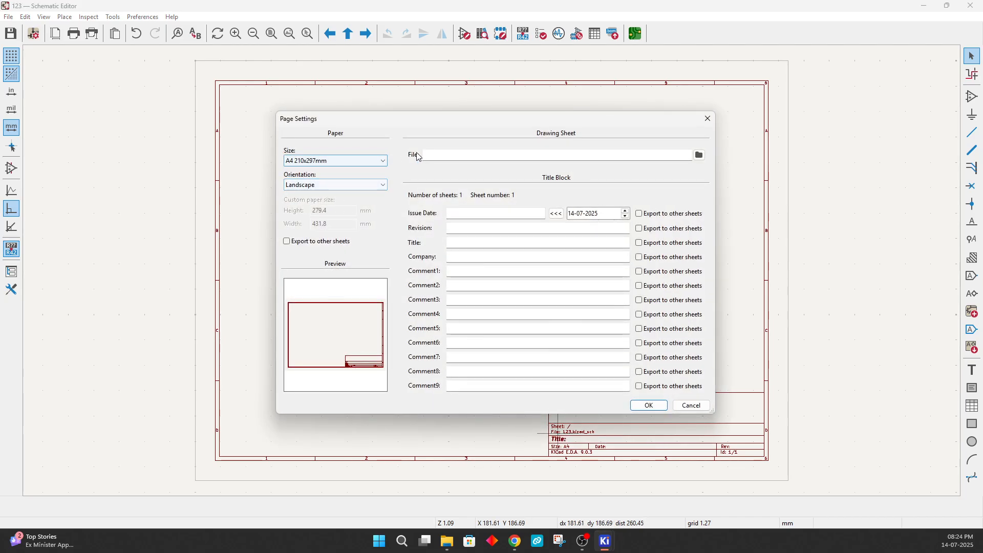
pyautogui.click(557, 213)
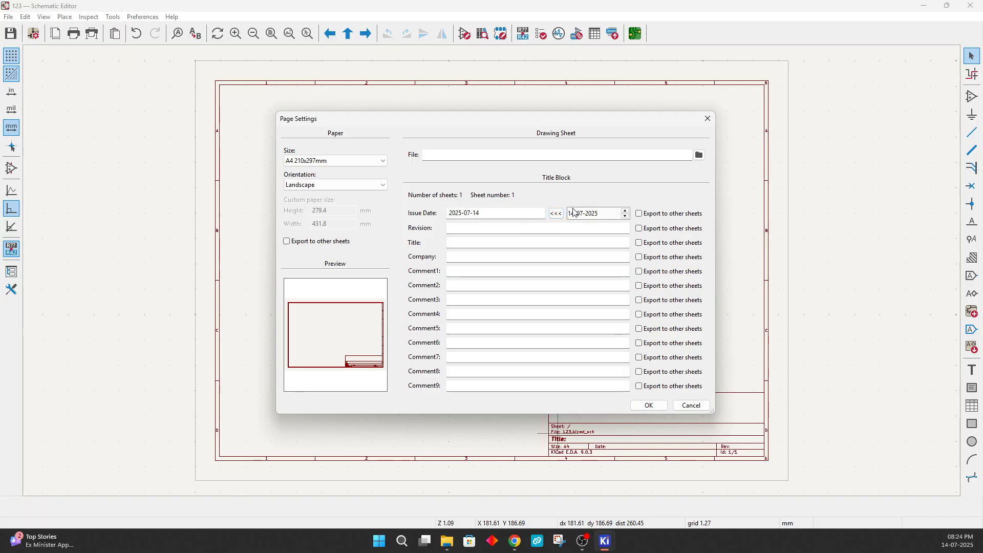
pyautogui.click(484, 226)
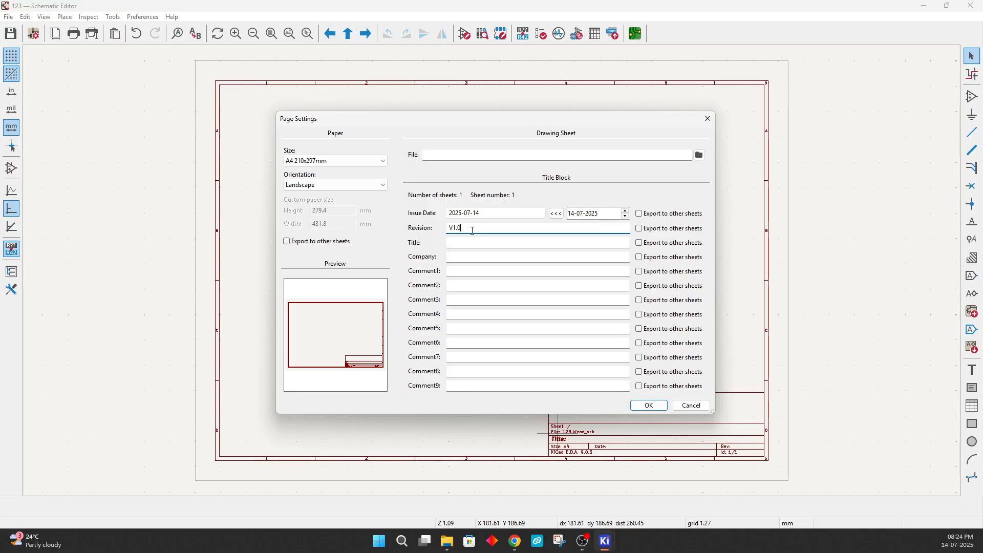
pyautogui.click(492, 244)
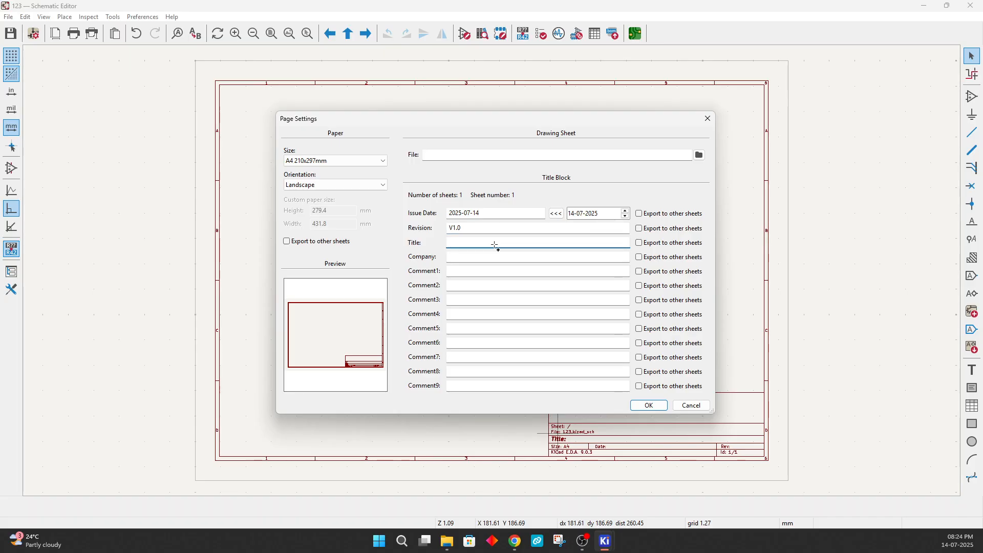
pyautogui.write('Eclt')
pyautogui.press('BackSpace')
pyautogui.write('ctonic Circuit')
pyautogui.click(497, 257)
pyautogui.write('Mer')
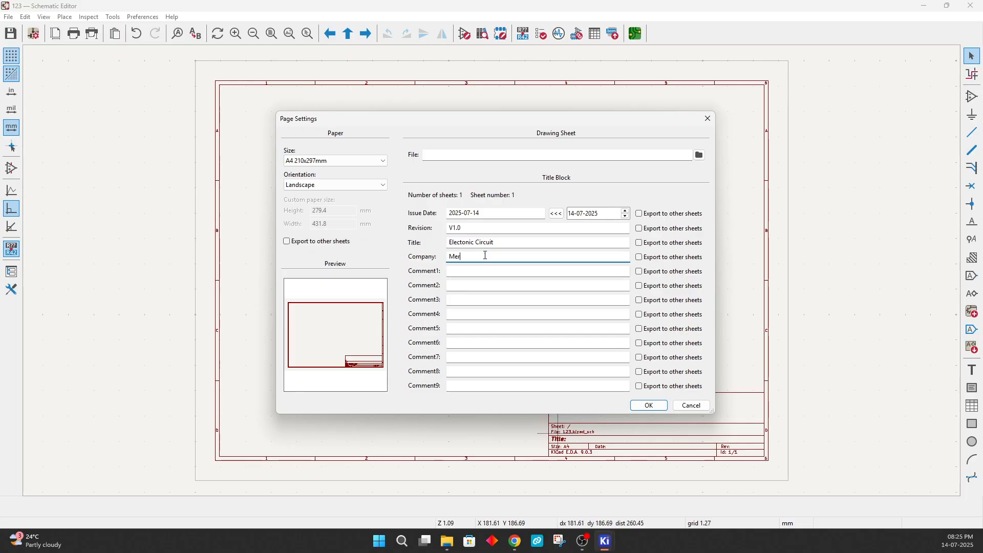
pyautogui.write('rolark')
pyautogui.click(464, 277)
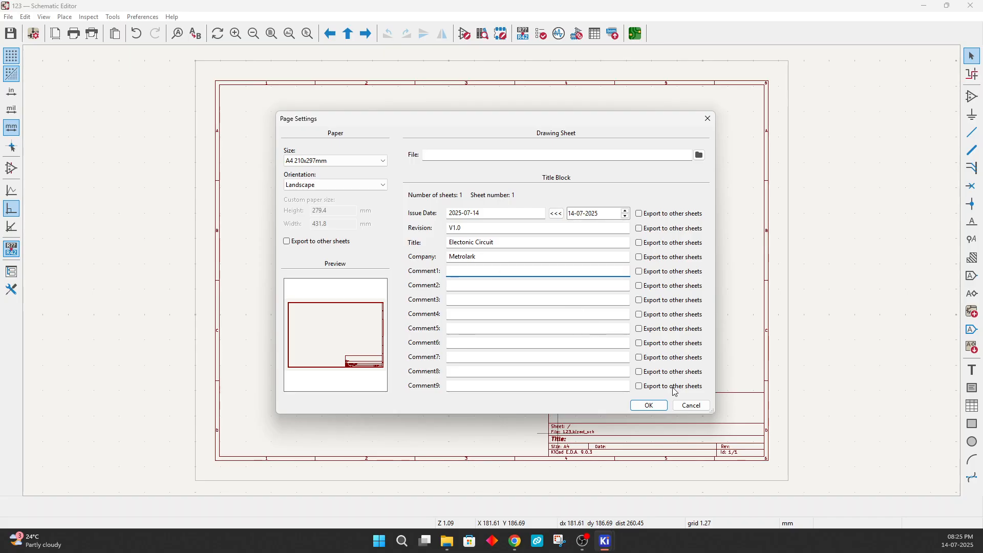
pyautogui.click(649, 405)
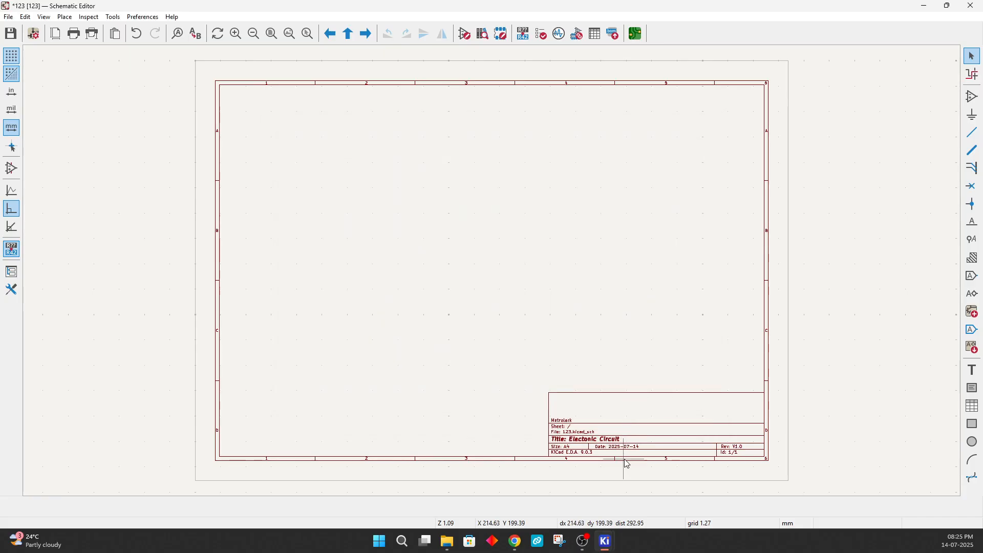
# Step: Examine the filled-in title block on the schematic sheet up close
pyautogui.scroll(2, 628, 464)
pyautogui.scroll(2, 518, 225)
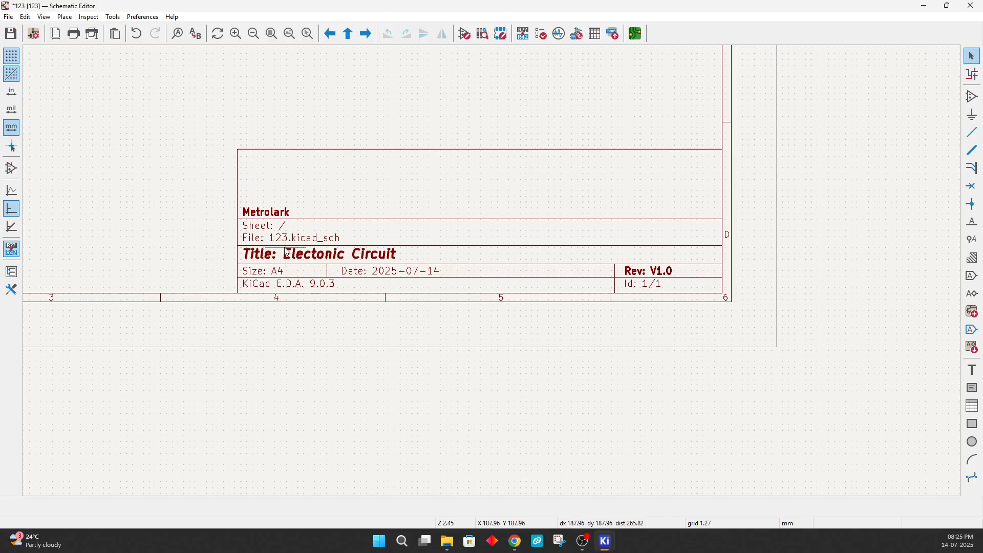
pyautogui.scroll(-5, 496, 272)
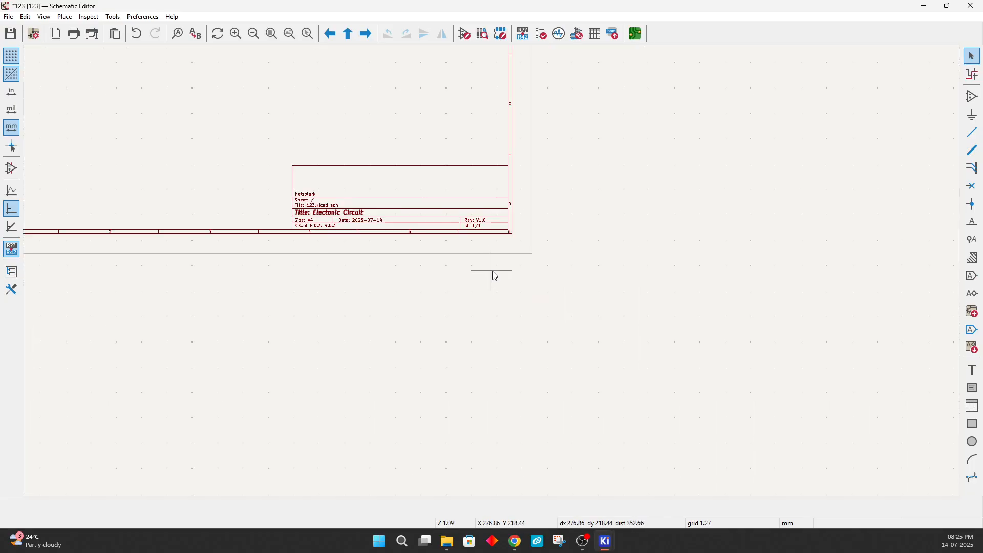
pyautogui.scroll(2, 344, 100)
pyautogui.scroll(-1, 492, 275)
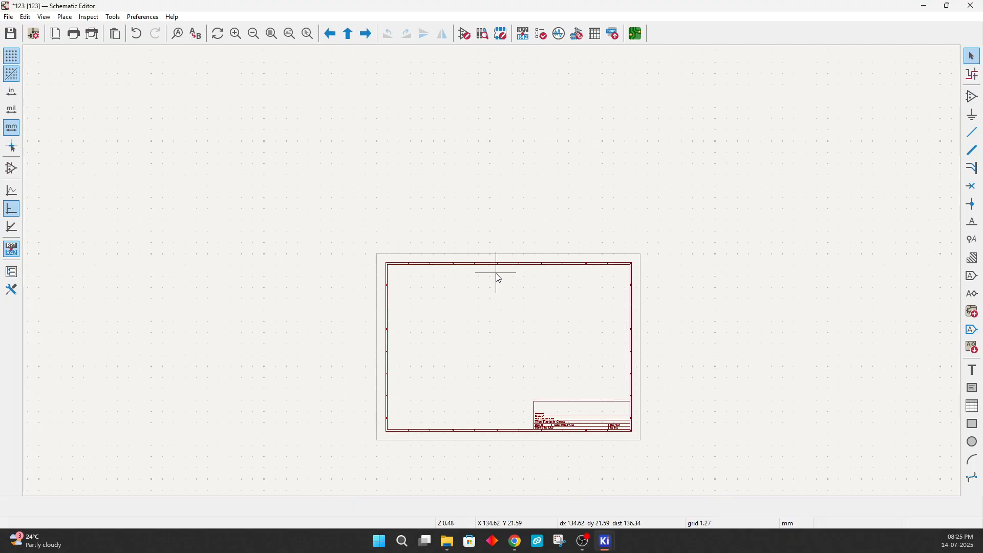
pyautogui.scroll(1, 494, 275)
pyautogui.scroll(1, 484, 240)
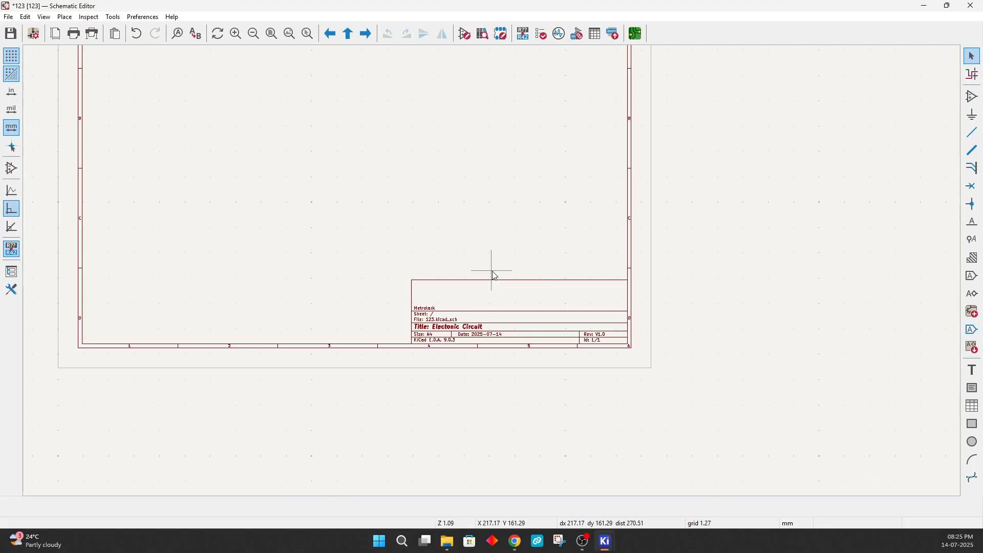
# Step: Toggle the sheet's grid display off and back on, and turn off grid overrides
pyautogui.scroll(-1, 492, 273)
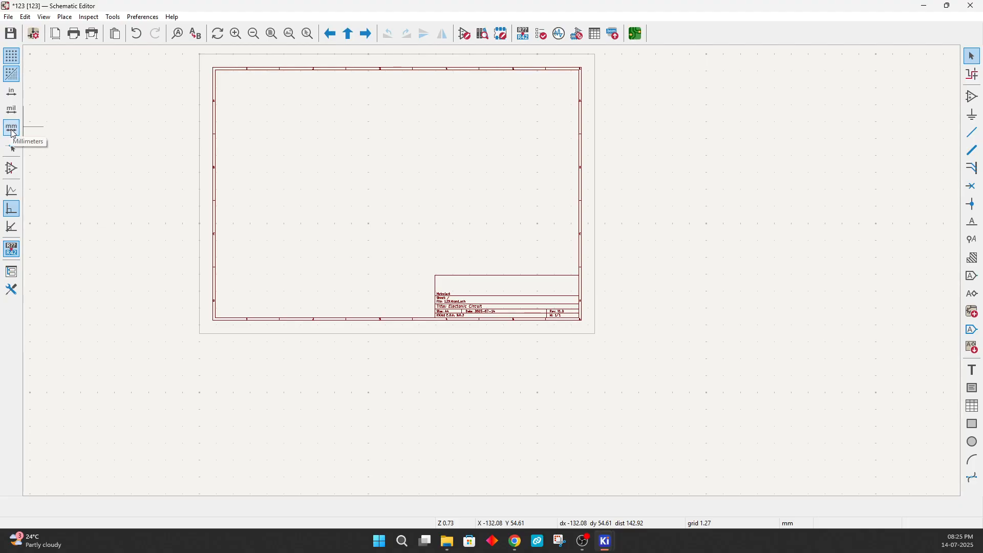
pyautogui.click(13, 57)
pyautogui.click(13, 56)
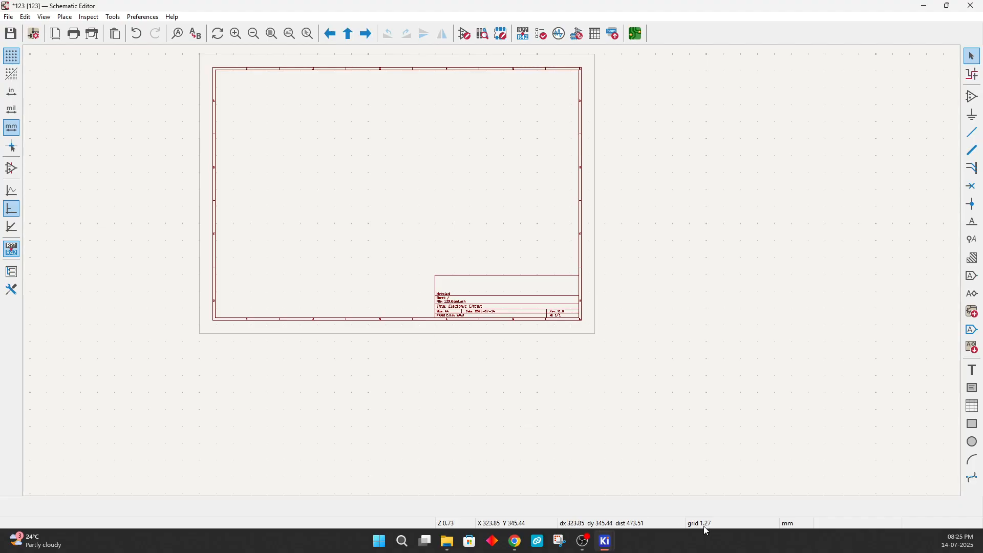
pyautogui.scroll(3, 454, 176)
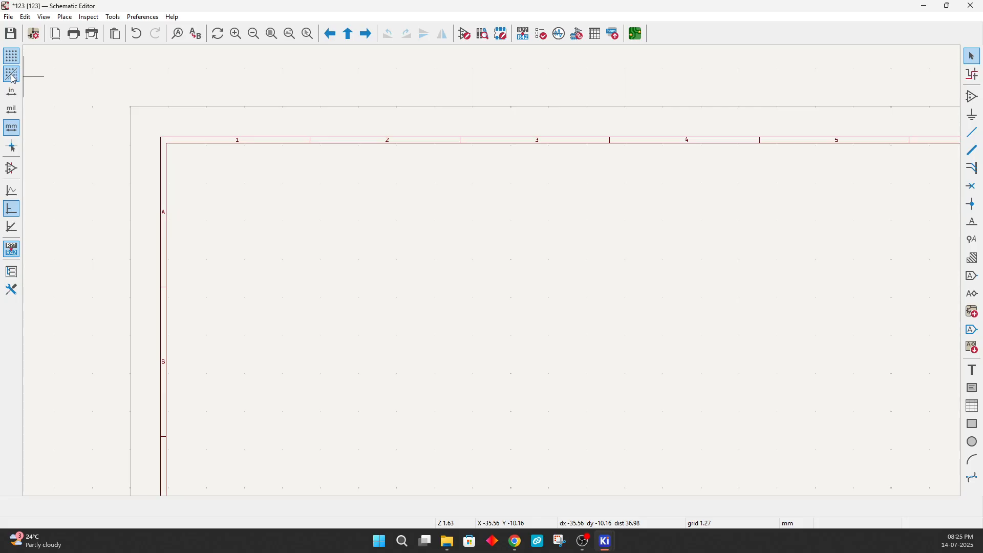
pyautogui.scroll(-2, 199, 195)
pyautogui.scroll(-2, 495, 277)
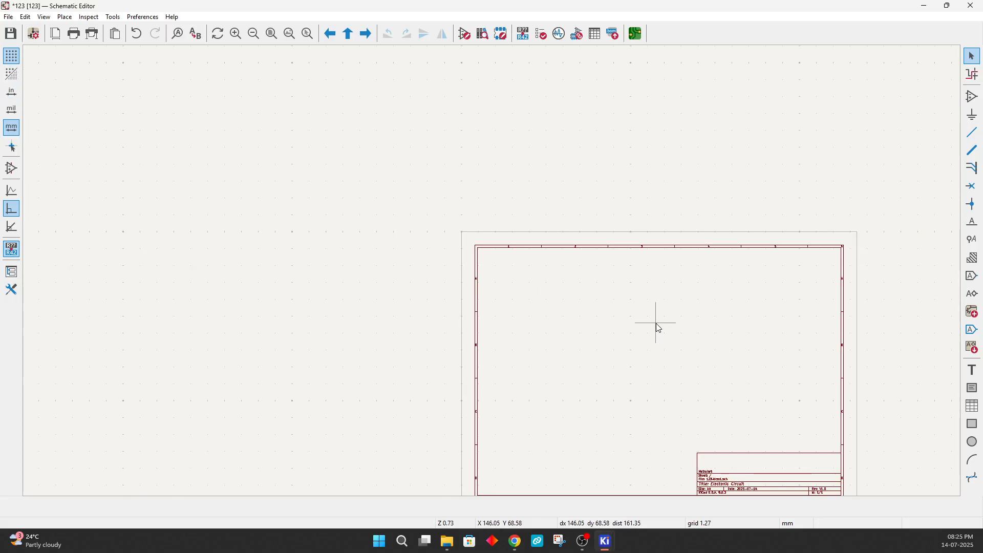
pyautogui.scroll(2, 798, 484)
pyautogui.scroll(-2, 515, 201)
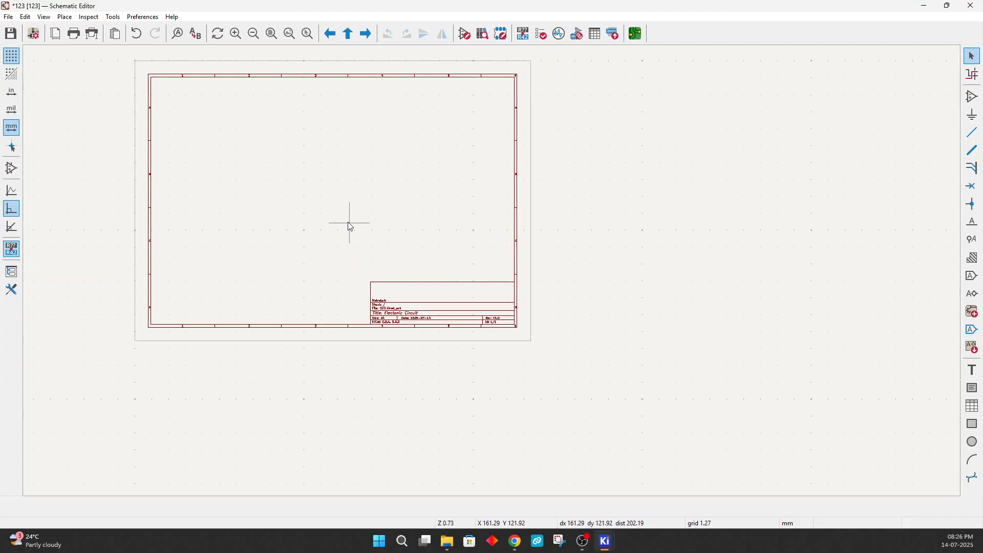
pyautogui.scroll(2, 306, 91)
pyautogui.scroll(-2, 500, 276)
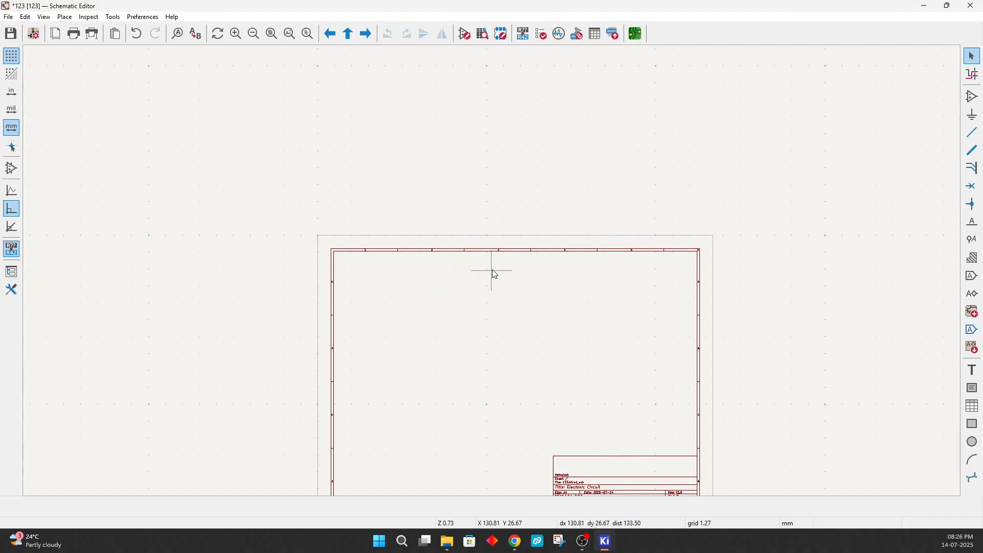
pyautogui.scroll(2, 606, 358)
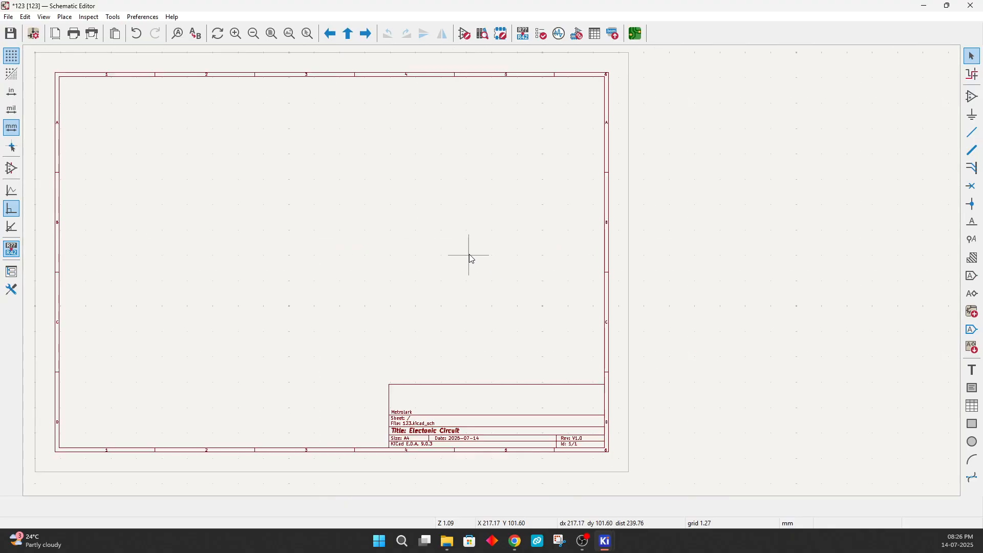
pyautogui.scroll(-2, 493, 278)
pyautogui.scroll(2, 492, 275)
pyautogui.scroll(-2, 495, 277)
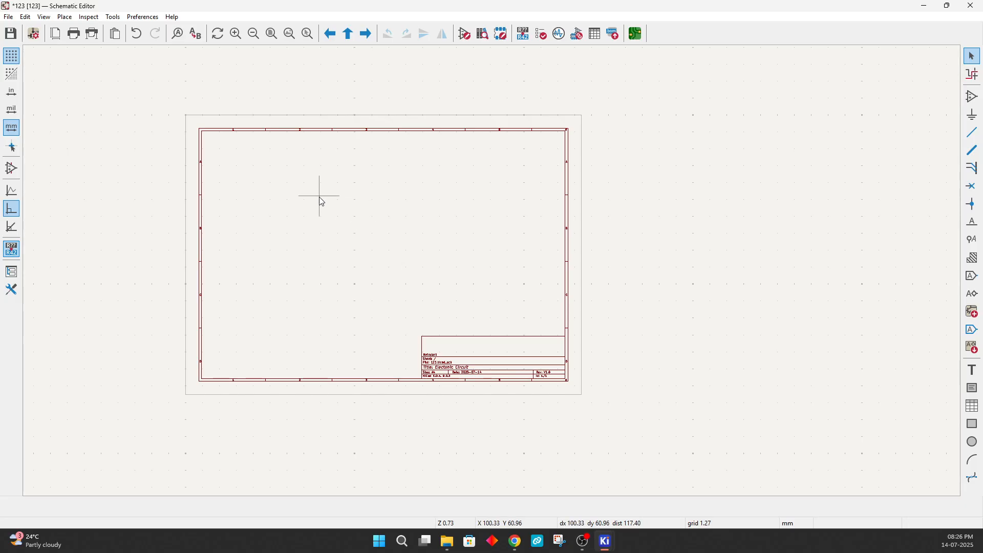
pyautogui.scroll(2, 321, 195)
pyautogui.scroll(-2, 492, 275)
pyautogui.scroll(2, 630, 301)
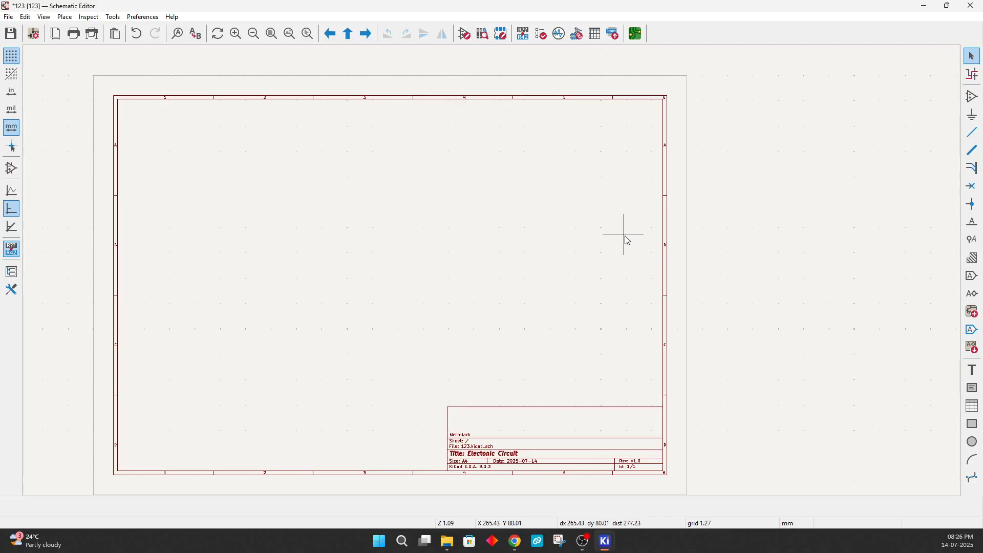
# Step: Place a 1N4007 diode symbol in the upper-left part of the sheet, rotated vertically with its cathode facing down
pyautogui.click(974, 97)
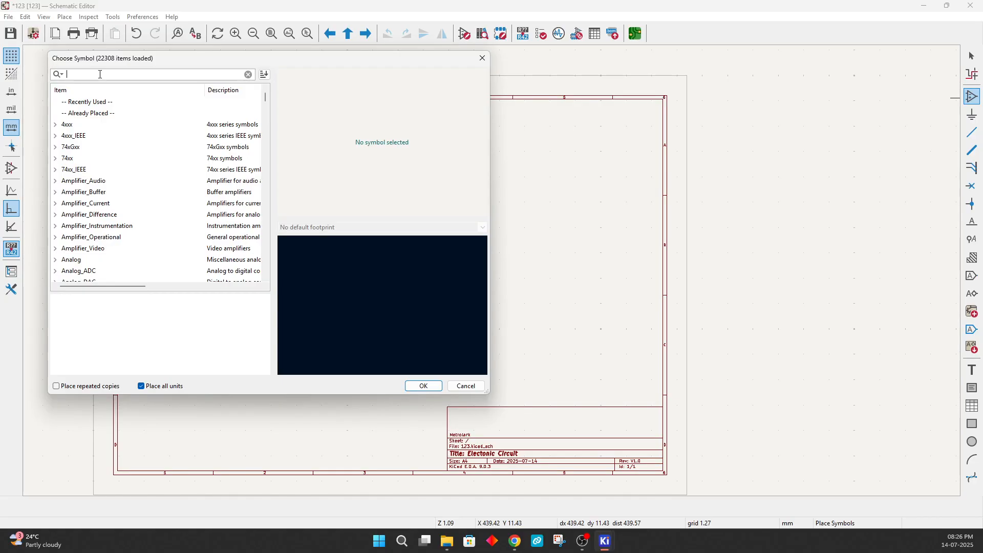
pyautogui.write('n4007')
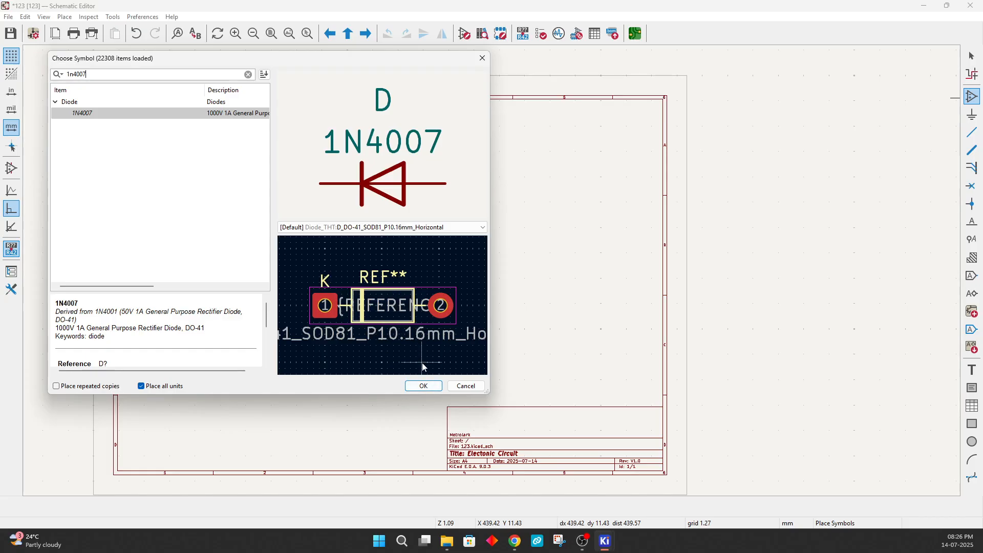
pyautogui.click(423, 386)
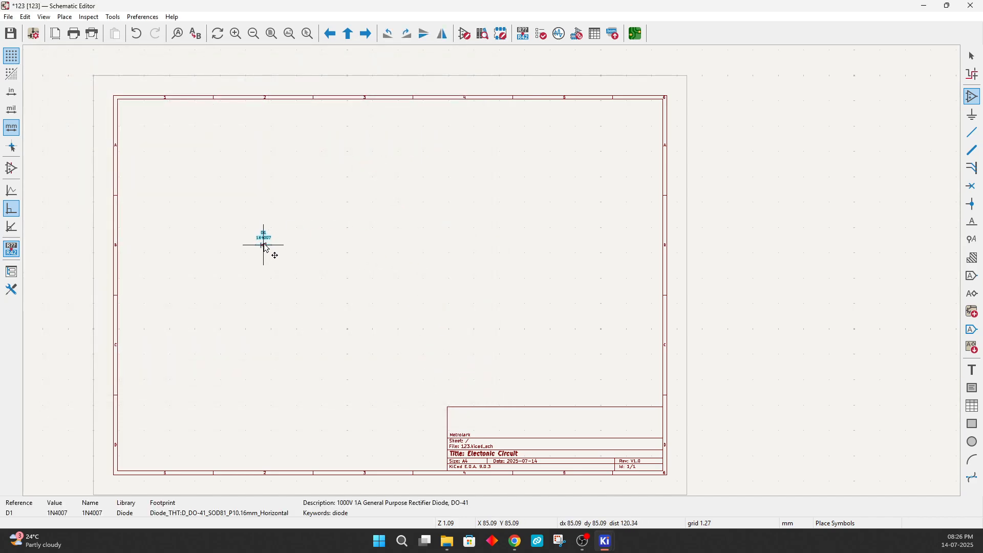
pyautogui.scroll(2, 261, 242)
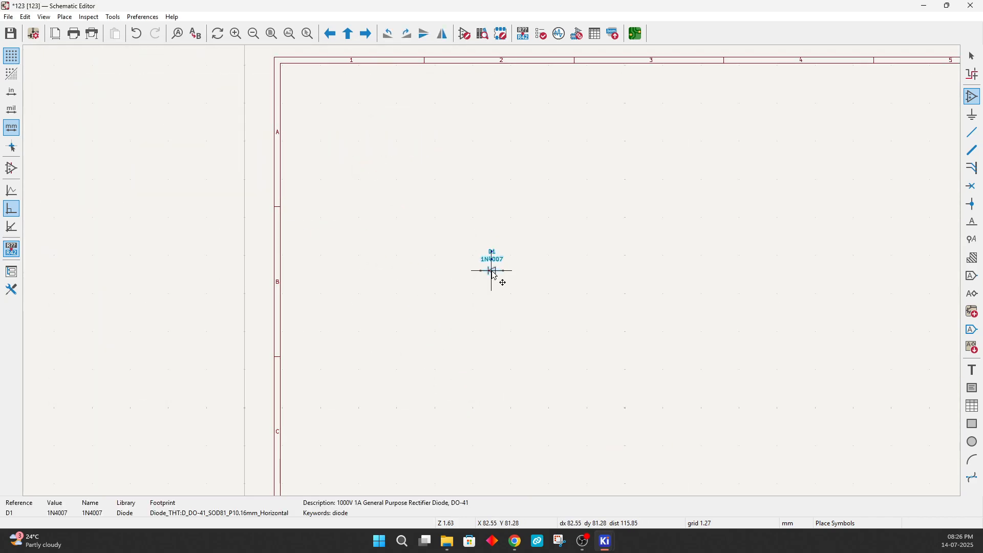
pyautogui.press('r')
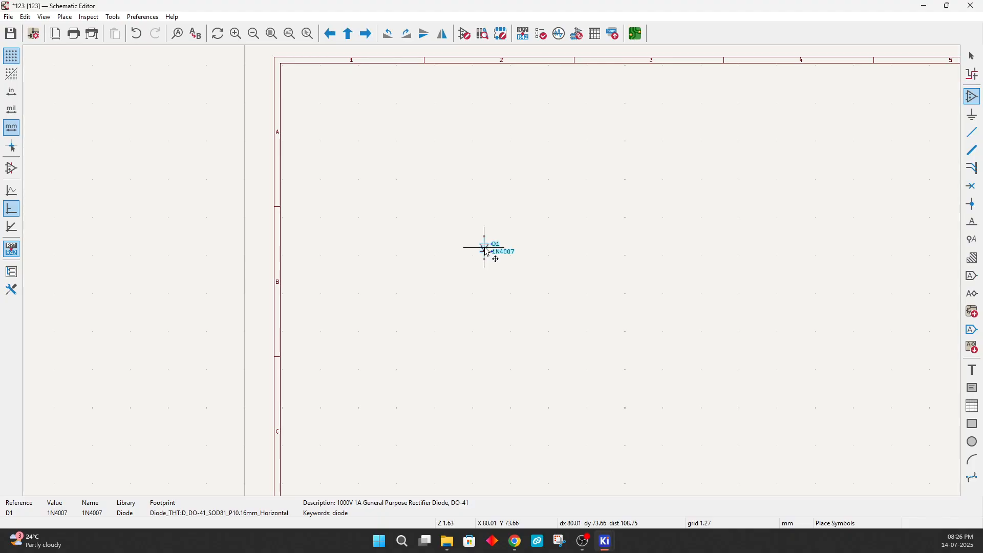
pyautogui.scroll(3, 509, 202)
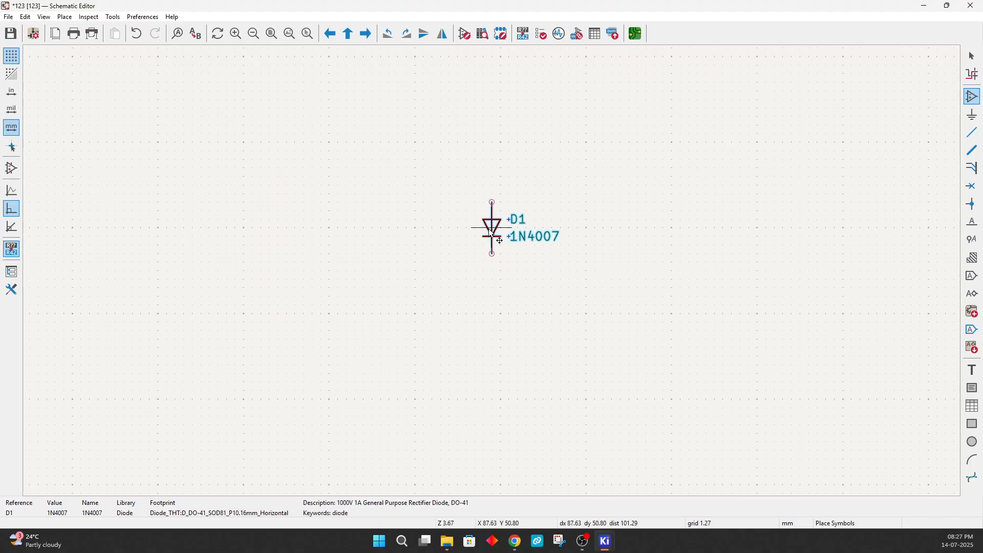
pyautogui.click(500, 211)
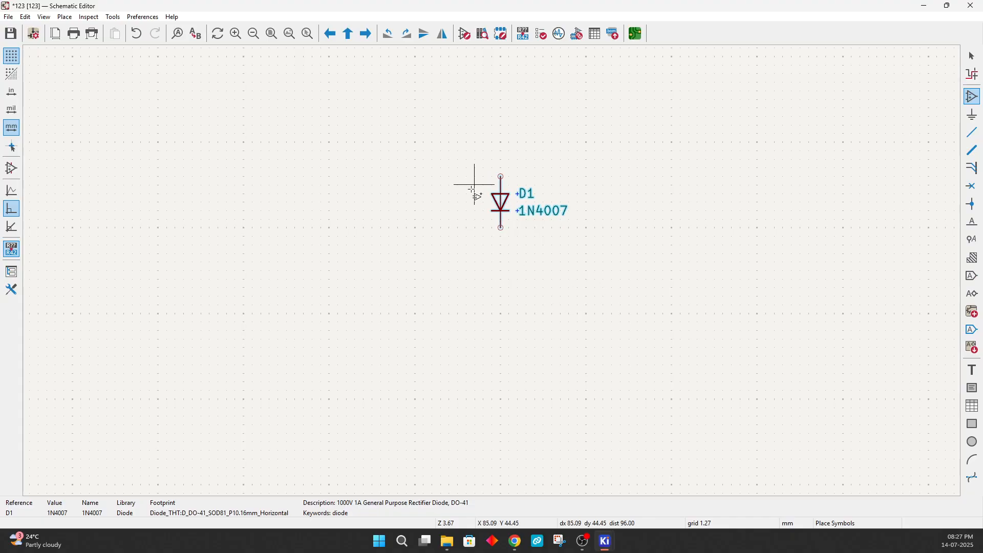
pyautogui.press('Escape')
# Step: Duplicate diode D1, rotate the copy horizontally with its cathode facing right, and place it above and to the right of D1
pyautogui.moveTo(466, 141); pyautogui.dragTo(686, 286)
pyautogui.hotkey('ctrl', 'd')
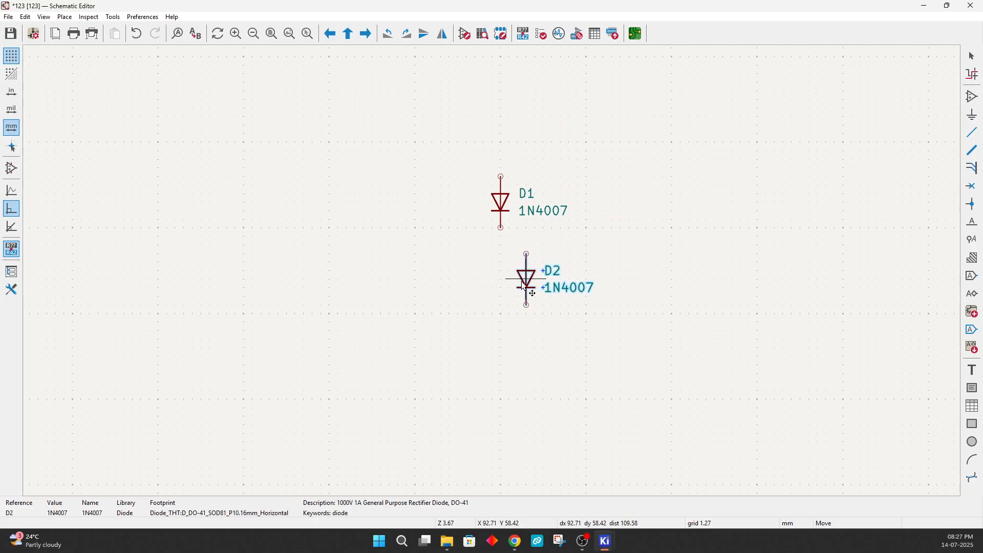
pyautogui.press('r')
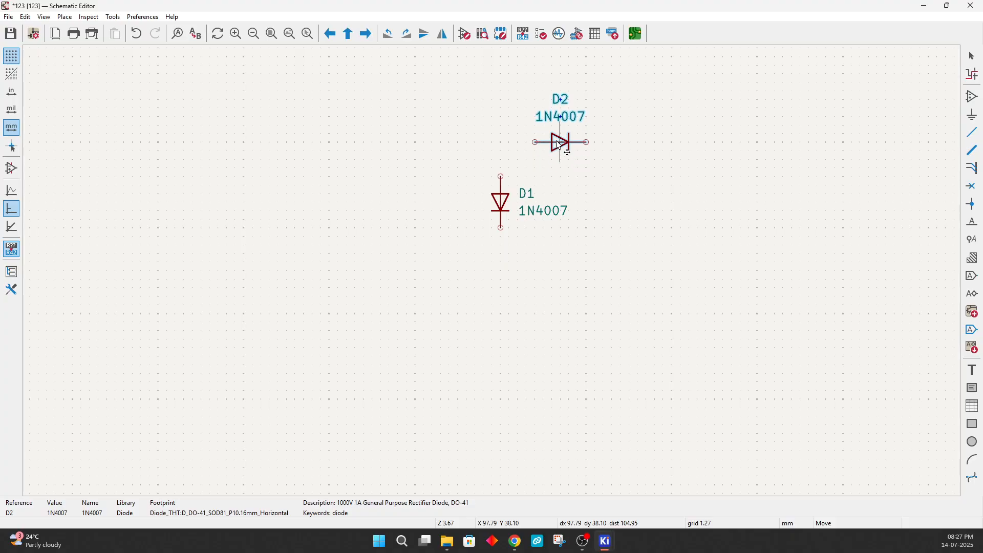
pyautogui.click(561, 143)
pyautogui.press('r')
pyautogui.press('x')
pyautogui.press('r')
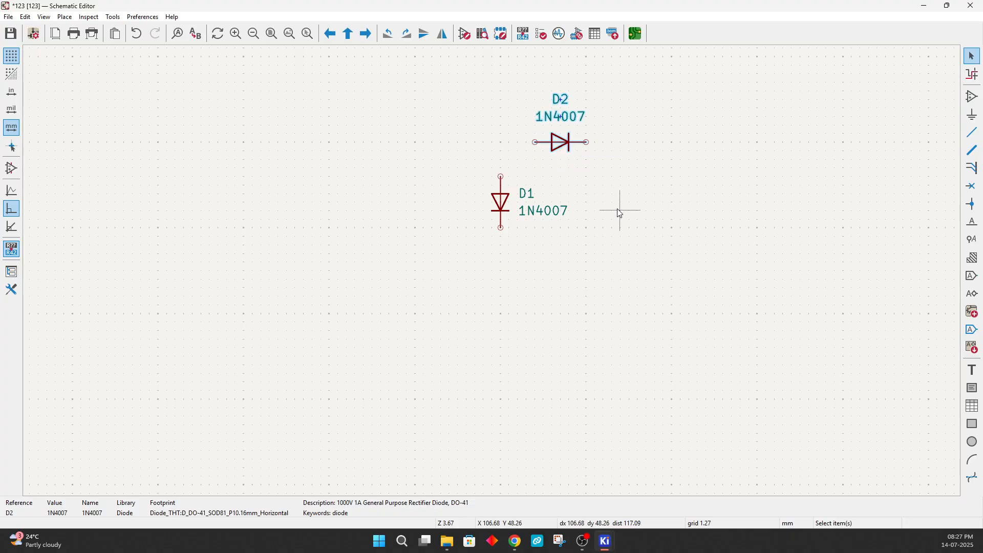
# Step: Duplicate diode D2, rotate the copy vertically with its cathode facing down, and place it to the right of D1
pyautogui.hotkey('ctrl', 'd')
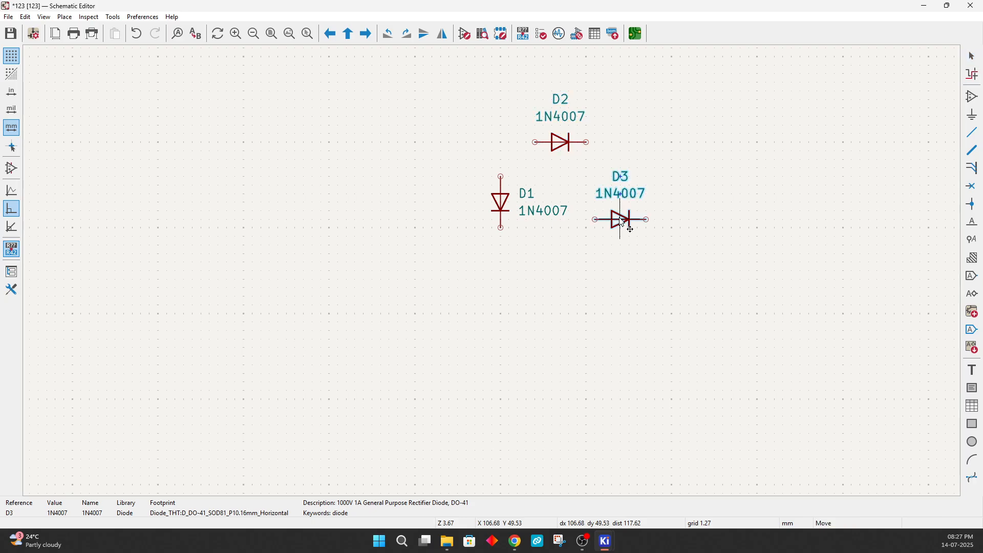
pyautogui.press('r')
pyautogui.press('r')
pyautogui.press('r')
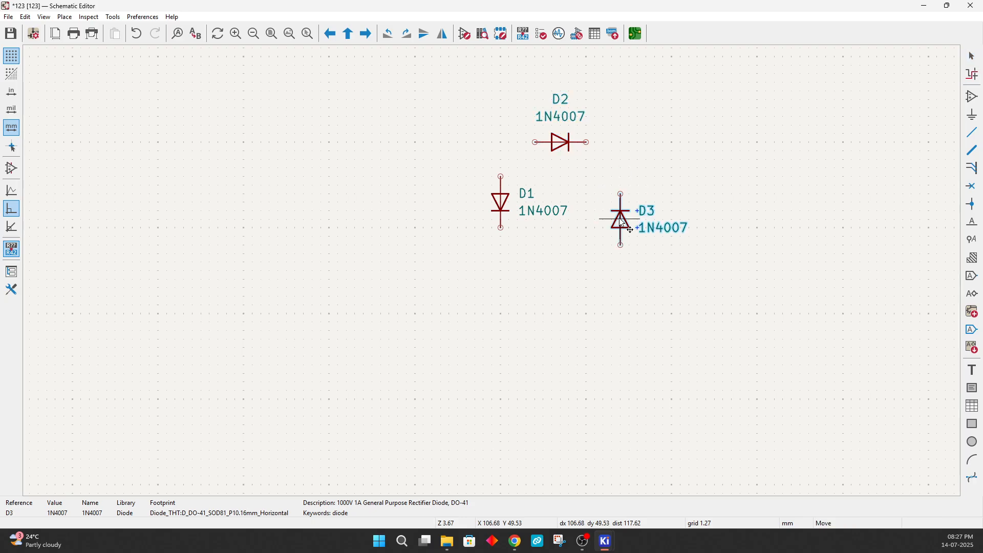
pyautogui.click(620, 210)
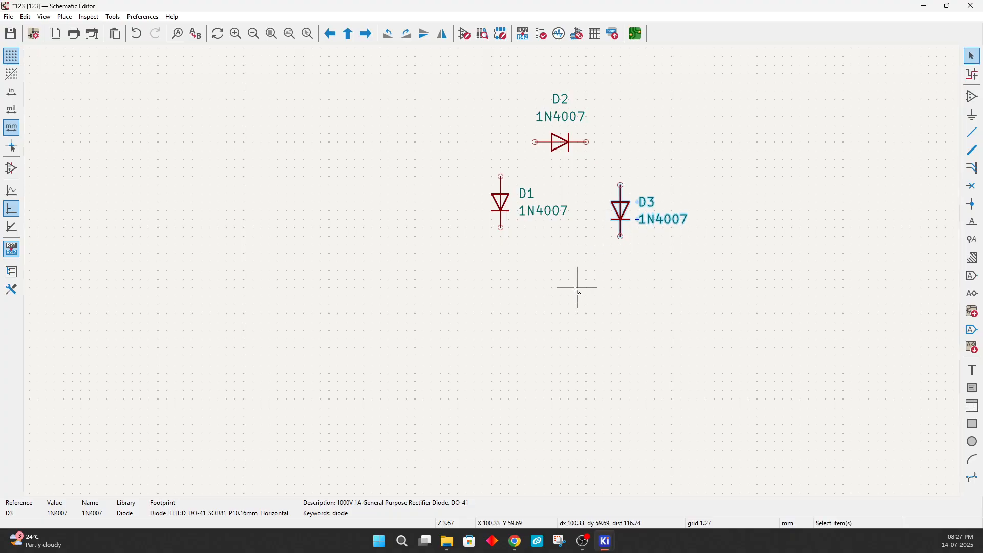
# Step: Place a fourth 1N4007 diode copy horizontally with its cathode facing right, below and between D1 and D3
pyautogui.hotkey('ctrl', 'v')
pyautogui.click(578, 285)
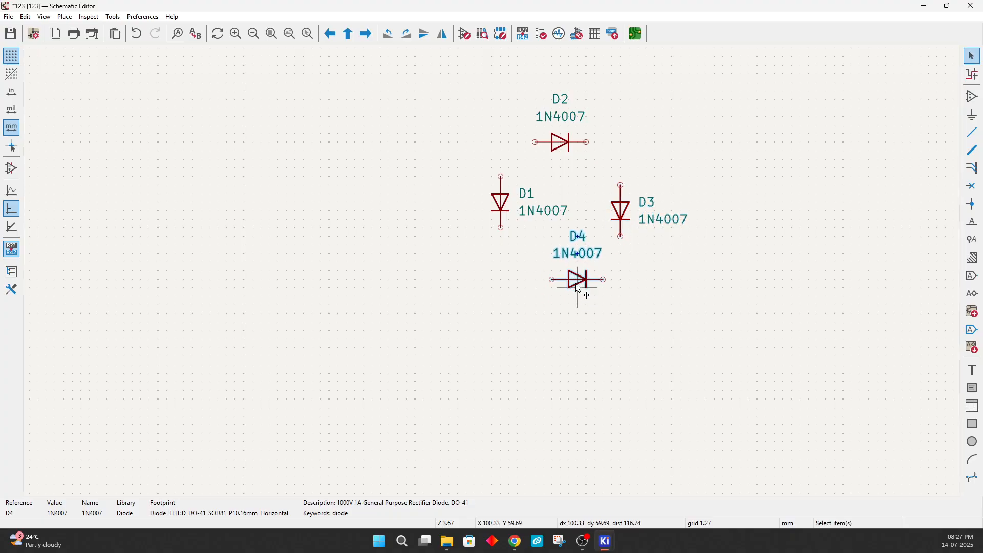
pyautogui.press('Escape')
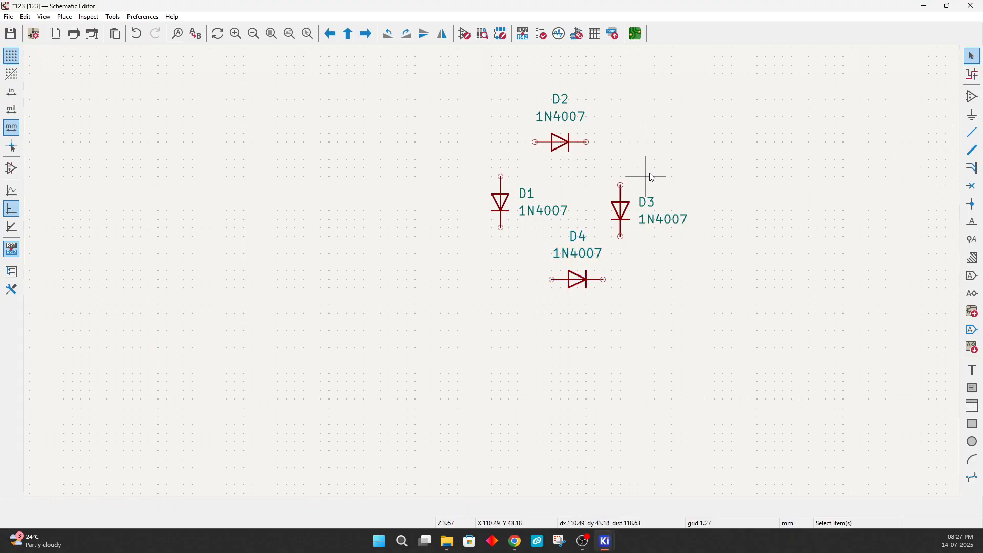
# Step: Wire diodes D1, D2, D3 and D4 together into a closed rectangular loop
pyautogui.click(973, 135)
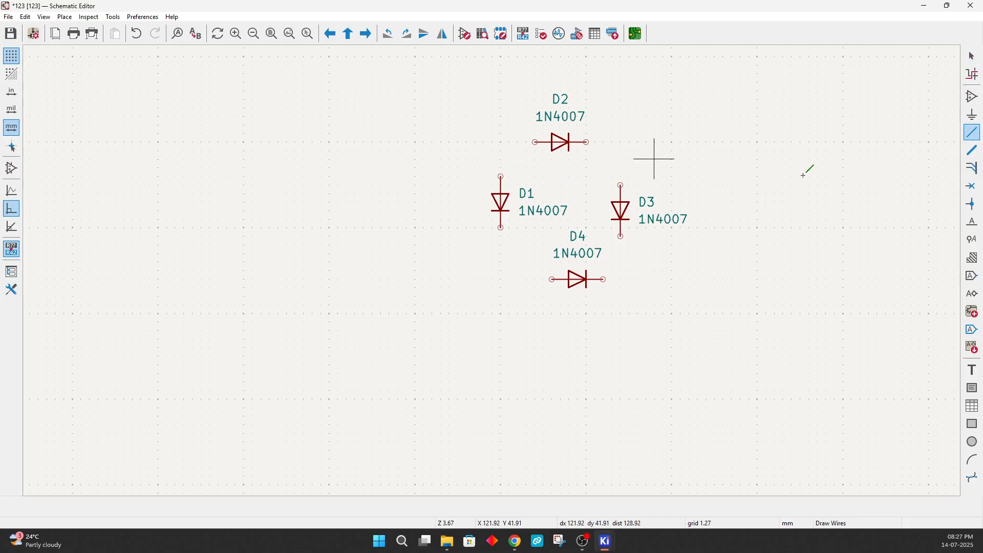
pyautogui.click(501, 177)
pyautogui.click(536, 142)
pyautogui.click(587, 143)
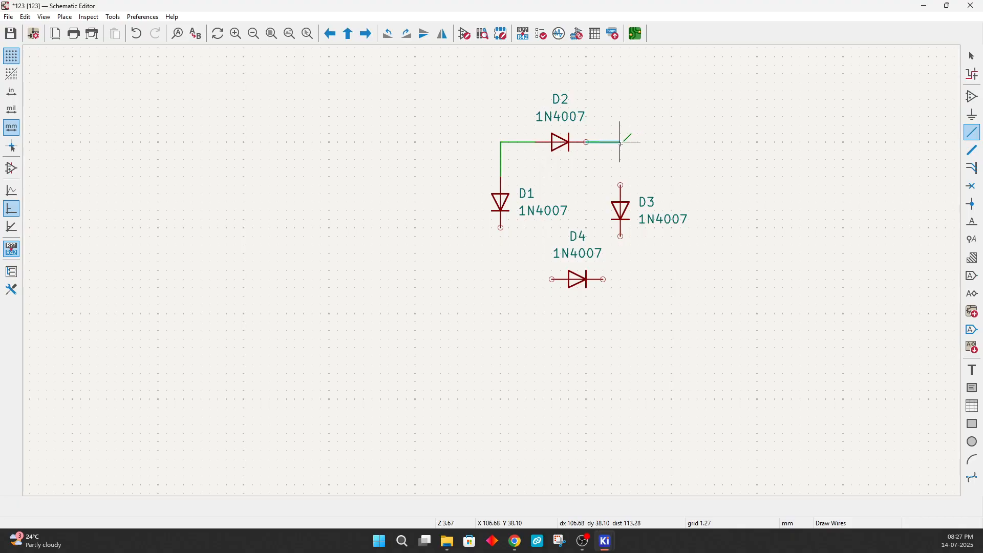
pyautogui.click(621, 185)
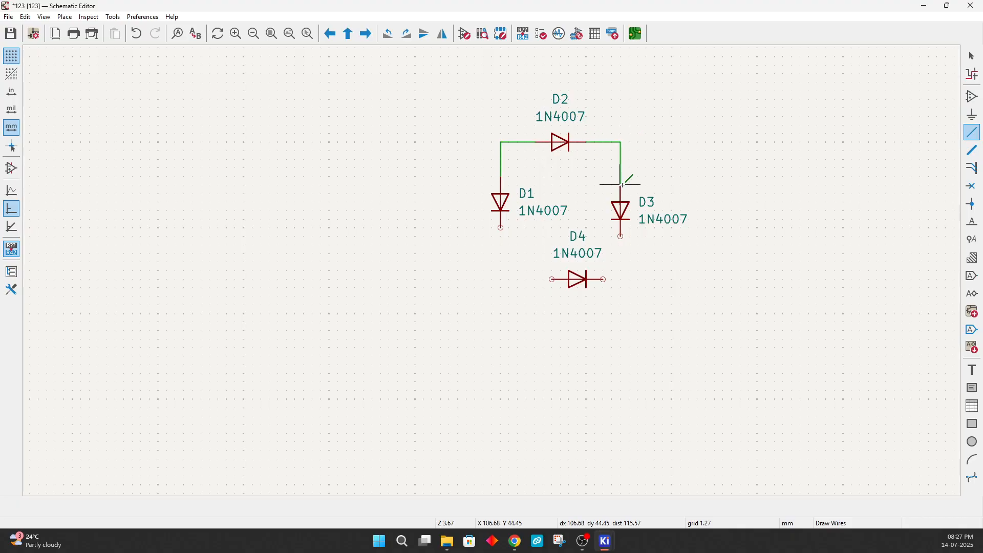
pyautogui.click(621, 237)
pyautogui.click(606, 279)
pyautogui.click(552, 279)
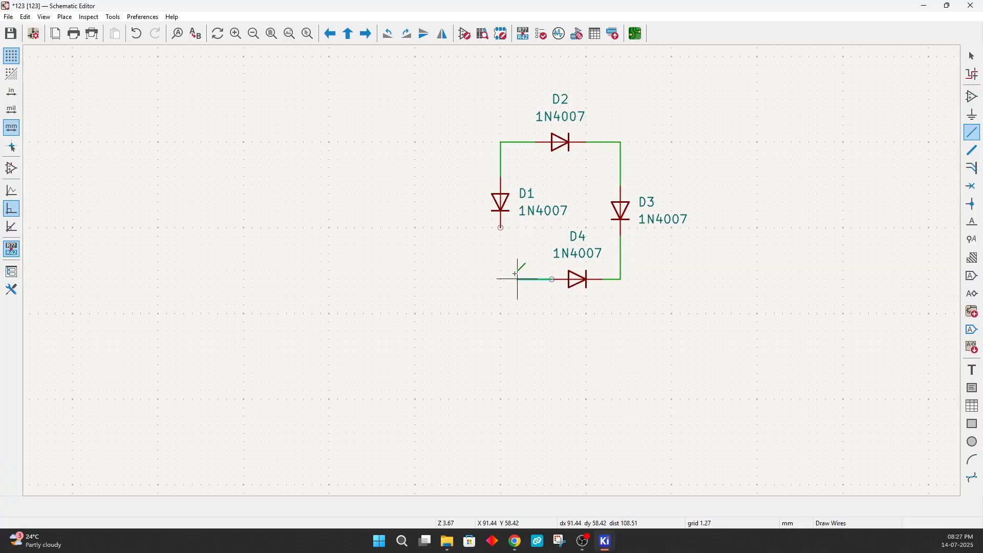
pyautogui.click(501, 228)
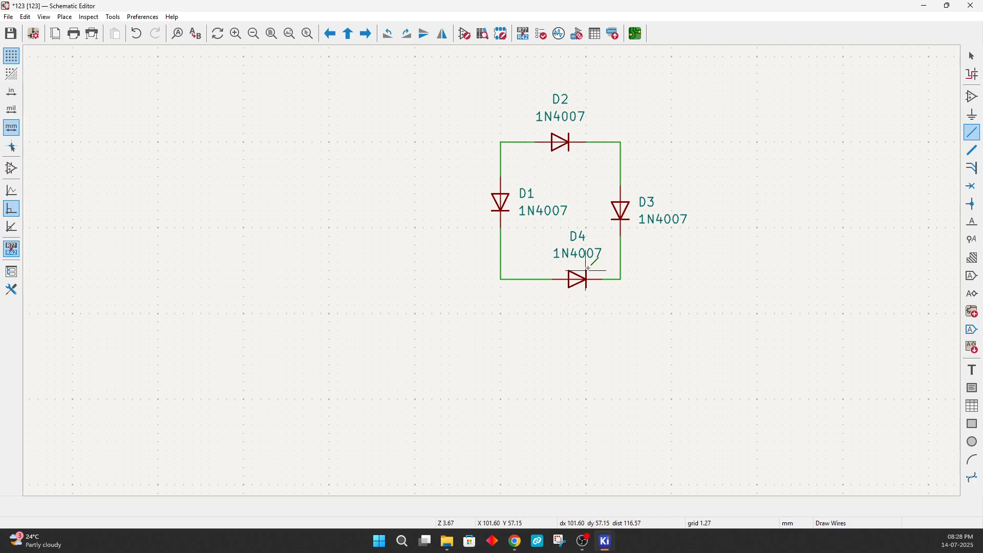
# Step: Draw one wire from the D2–D3 corner around above D2 to an open left end, and another leftward from the D1–D4 corner
pyautogui.click(621, 142)
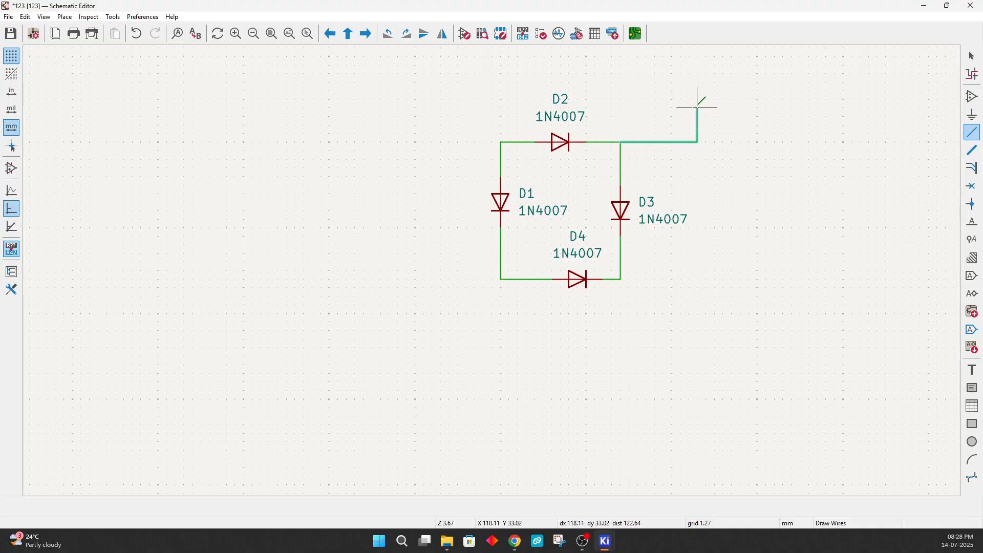
pyautogui.click(698, 65)
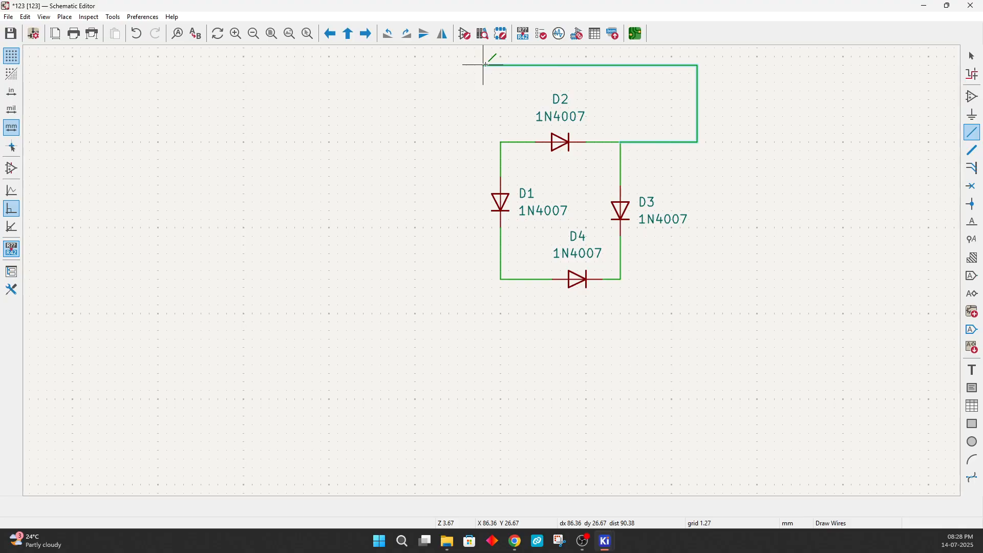
pyautogui.doubleClick(424, 56)
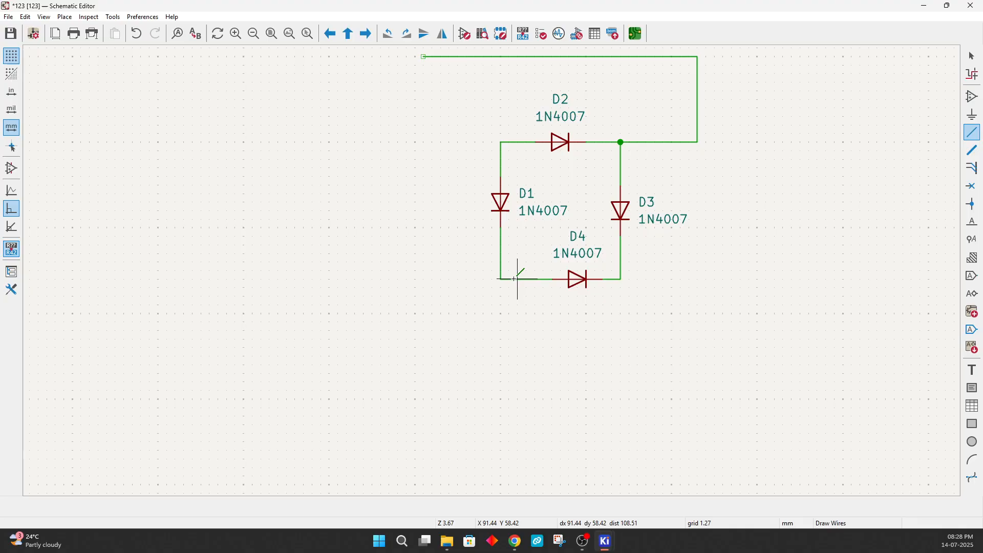
pyautogui.click(502, 276)
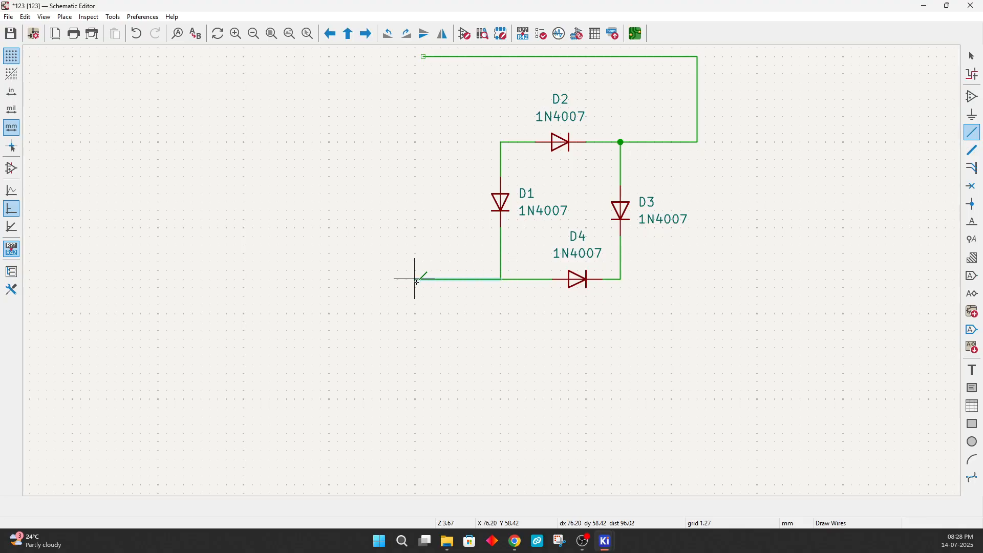
pyautogui.doubleClick(415, 279)
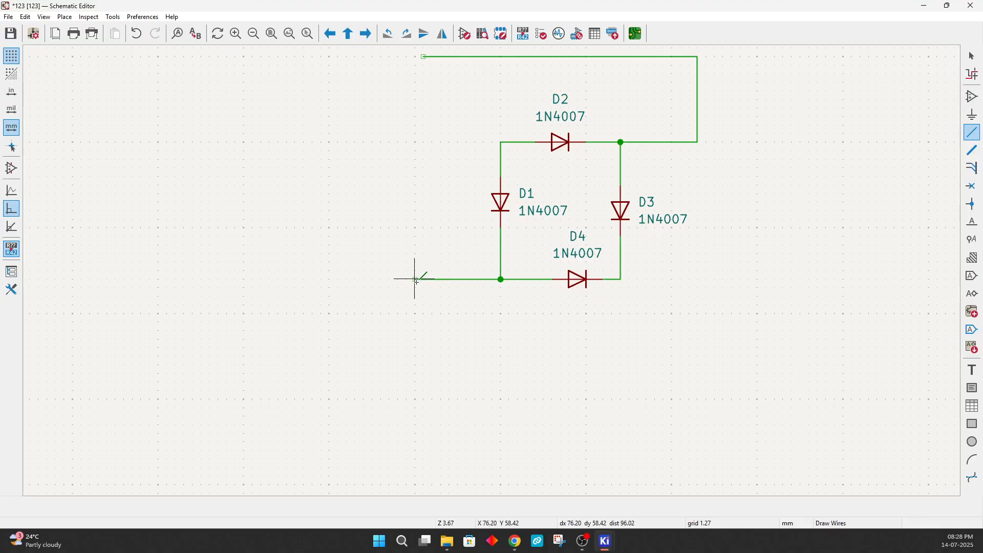
# Step: Draw a wire from the D1–D2 corner leftward, down and beneath the bridge to an open end far to its right
pyautogui.click(502, 141)
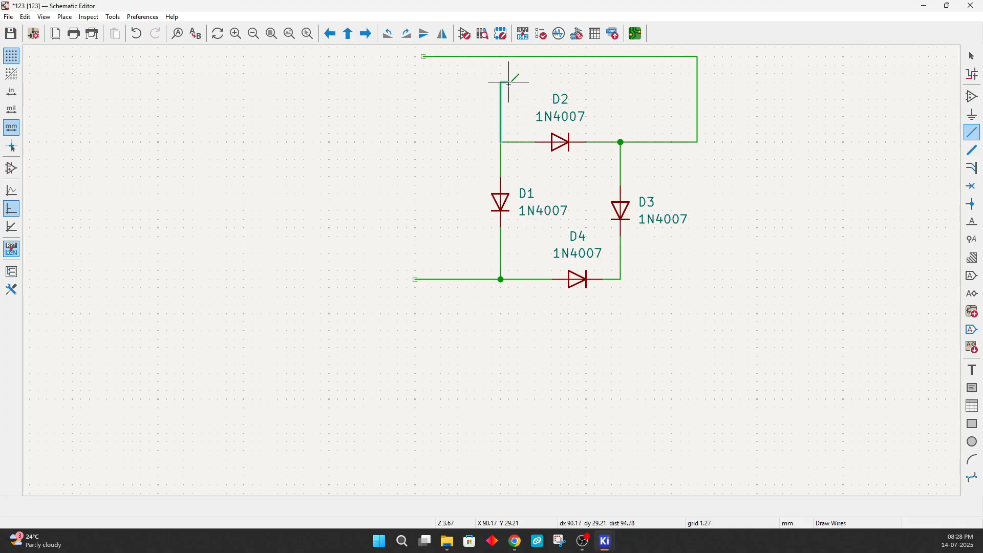
pyautogui.click(449, 171)
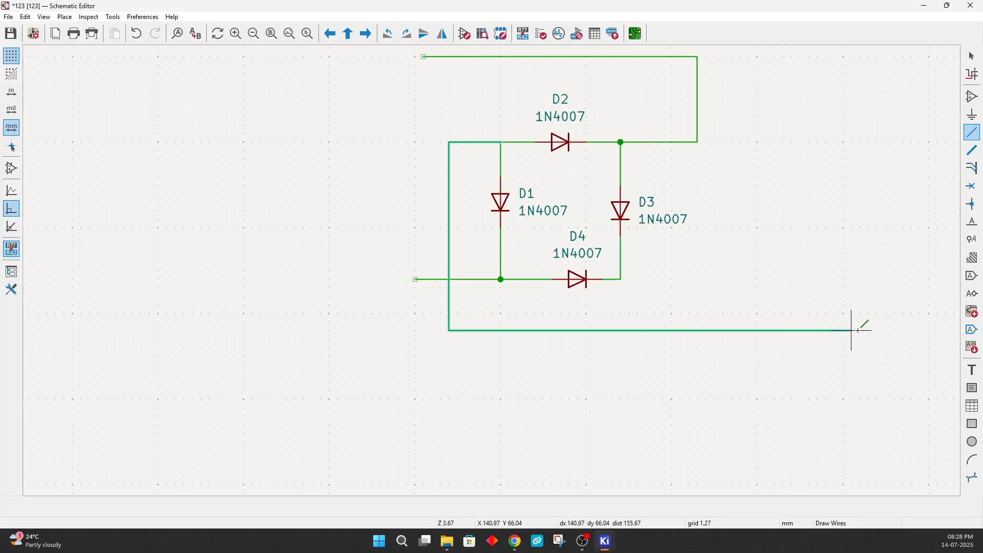
pyautogui.doubleClick(930, 322)
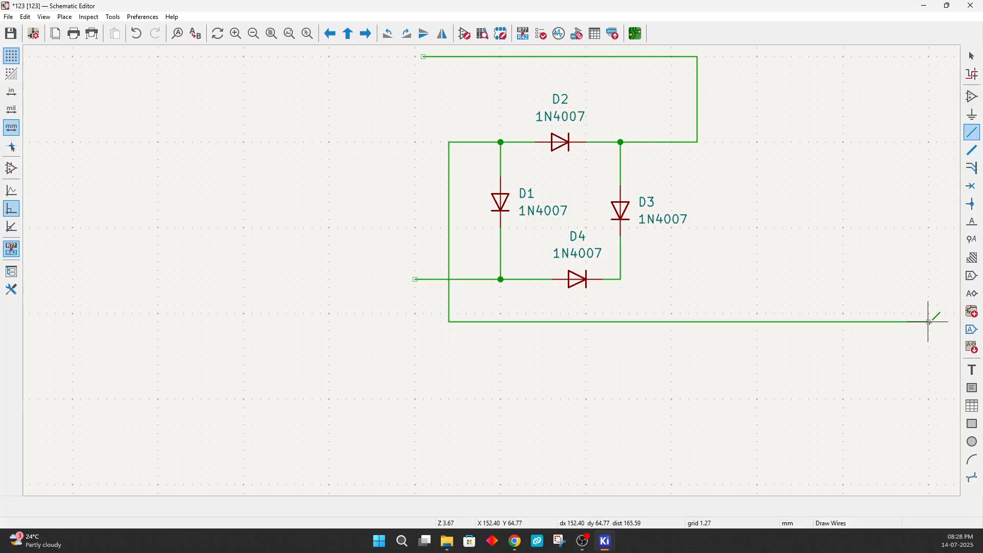
# Step: Draw a wire from the D3–D4 corner rightward, up past D3, and right to an open end above the lower output wire's end
pyautogui.click(621, 280)
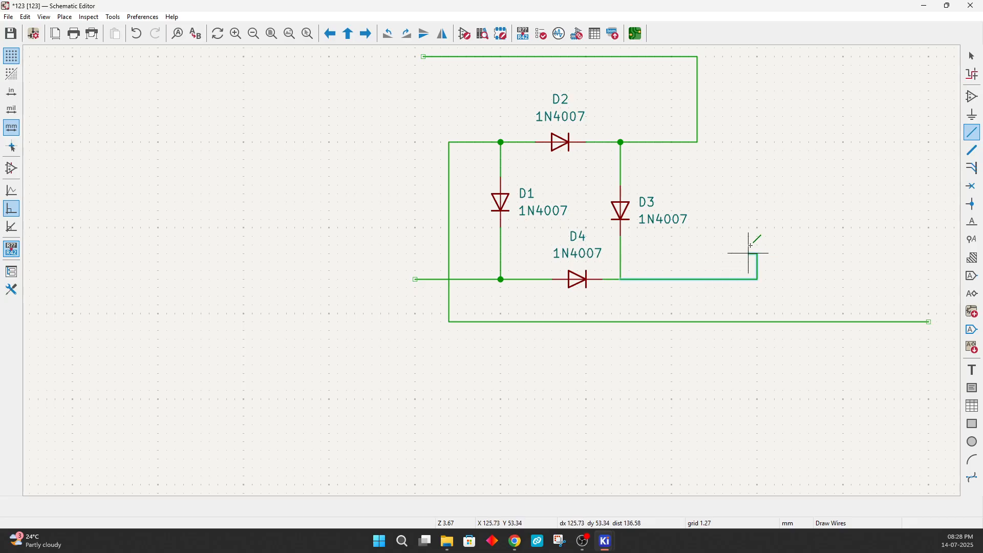
pyautogui.doubleClick(758, 82)
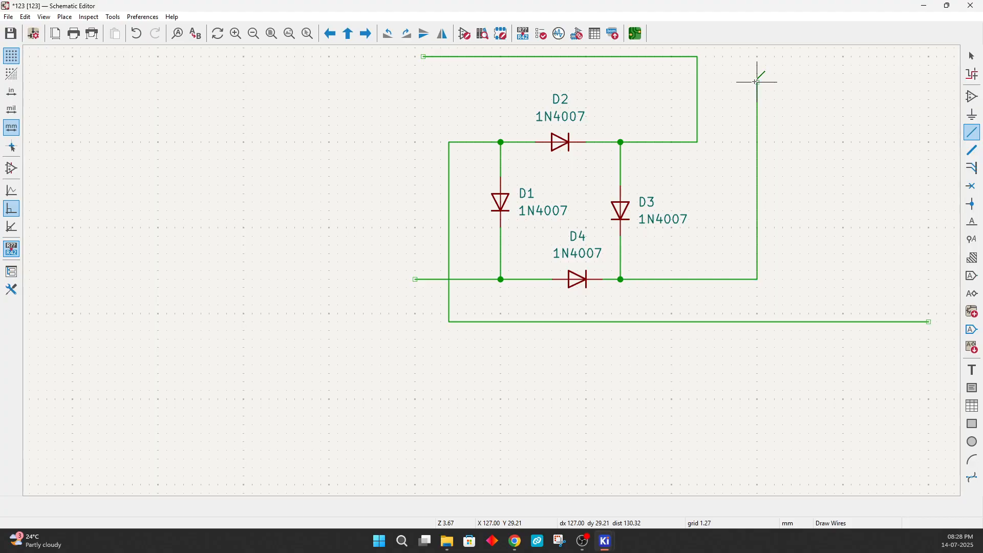
pyautogui.click(758, 81)
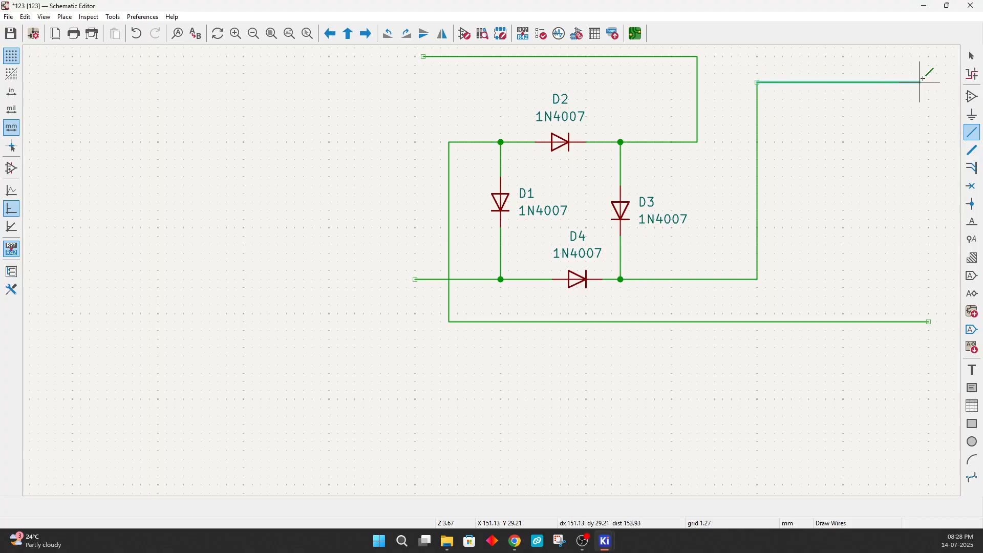
pyautogui.doubleClick(930, 82)
pyautogui.press('Escape')
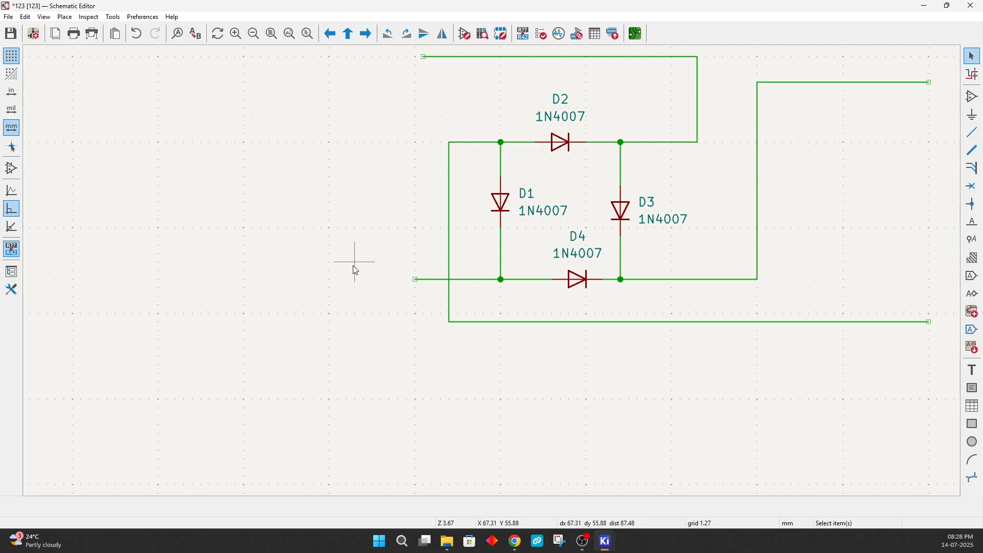
pyautogui.scroll(-2, 353, 266)
pyautogui.scroll(-2, 599, 254)
pyautogui.scroll(2, 766, 255)
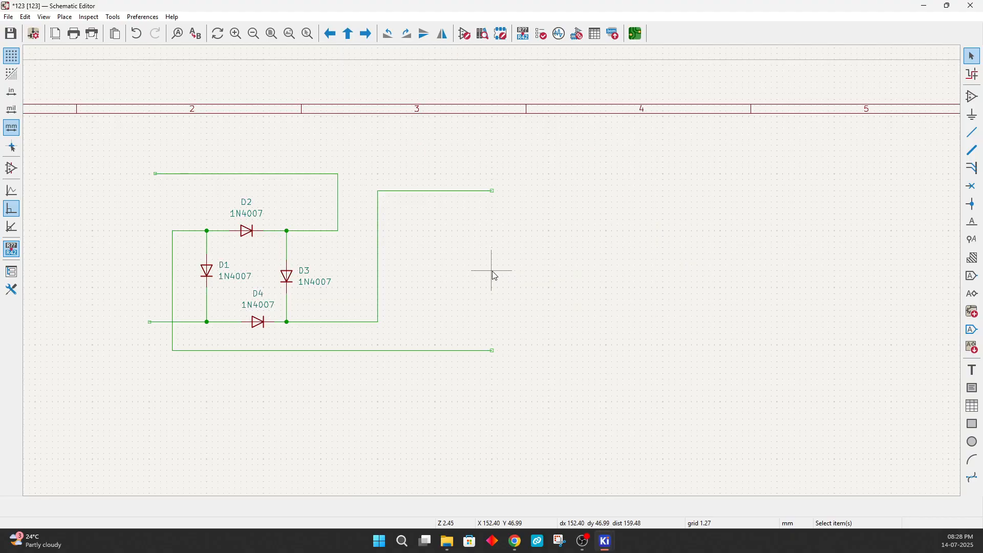
pyautogui.scroll(1, 187, 275)
pyautogui.scroll(-3, 494, 274)
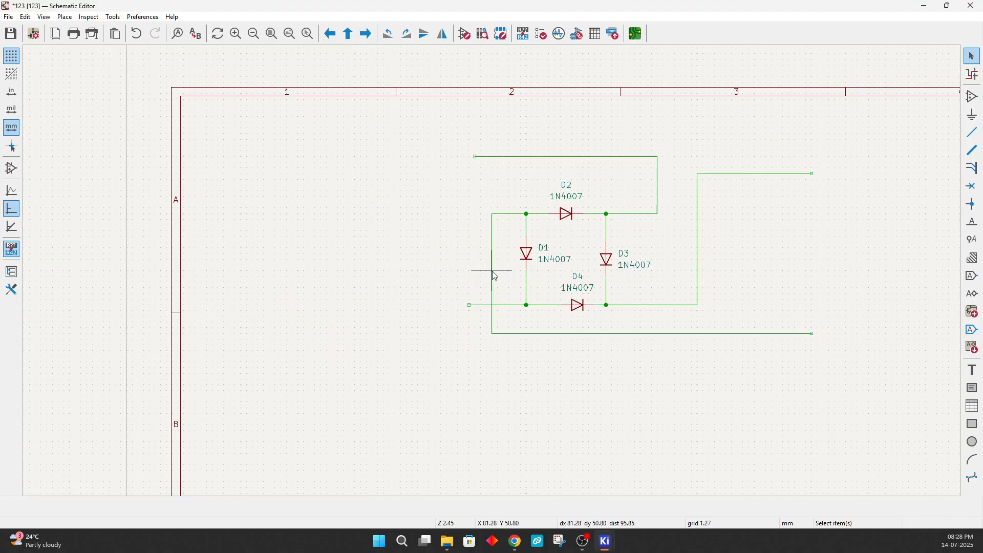
pyautogui.scroll(2, 493, 271)
pyautogui.scroll(1, 805, 239)
pyautogui.scroll(-1, 492, 275)
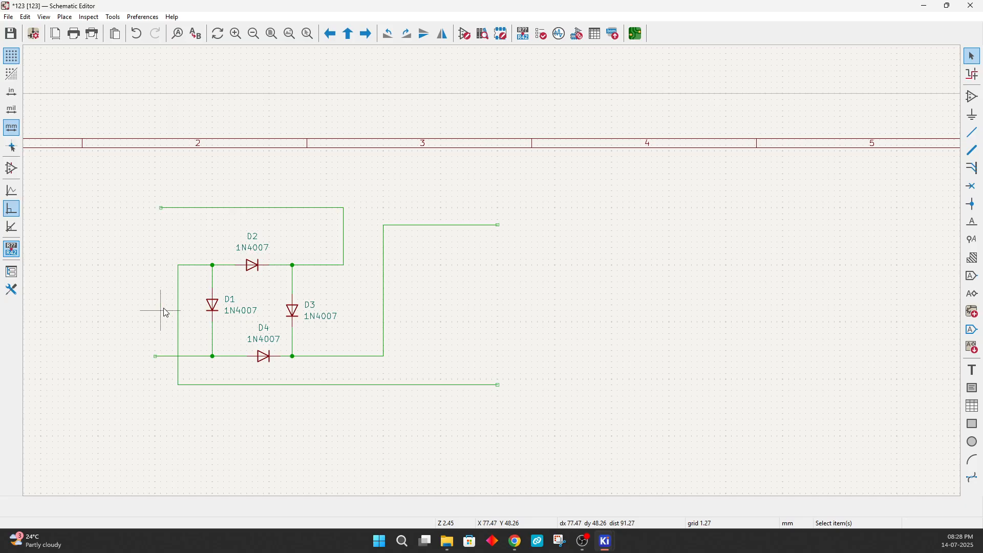
# Step: Find the two-pin connector Conn_01x02_Pin with the search "conn" and place it to the left of the diode bridge
pyautogui.click(972, 96)
pyautogui.click(215, 129)
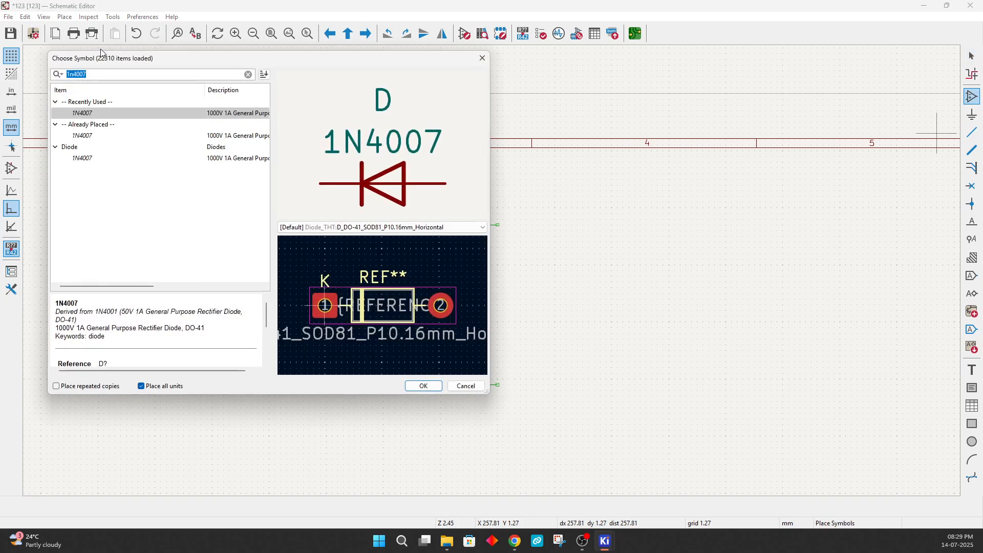
pyautogui.press('BackSpace')
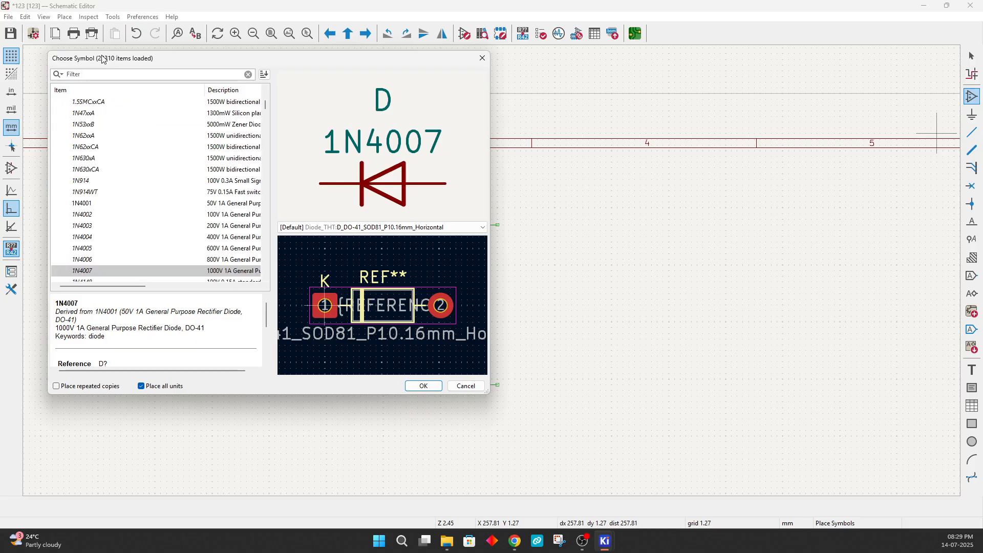
pyautogui.write('conn')
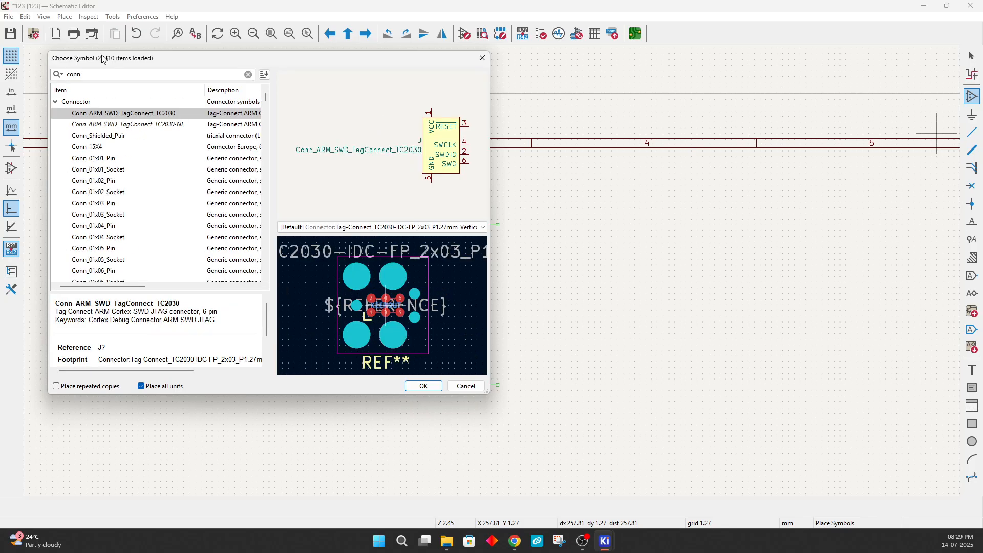
pyautogui.click(107, 184)
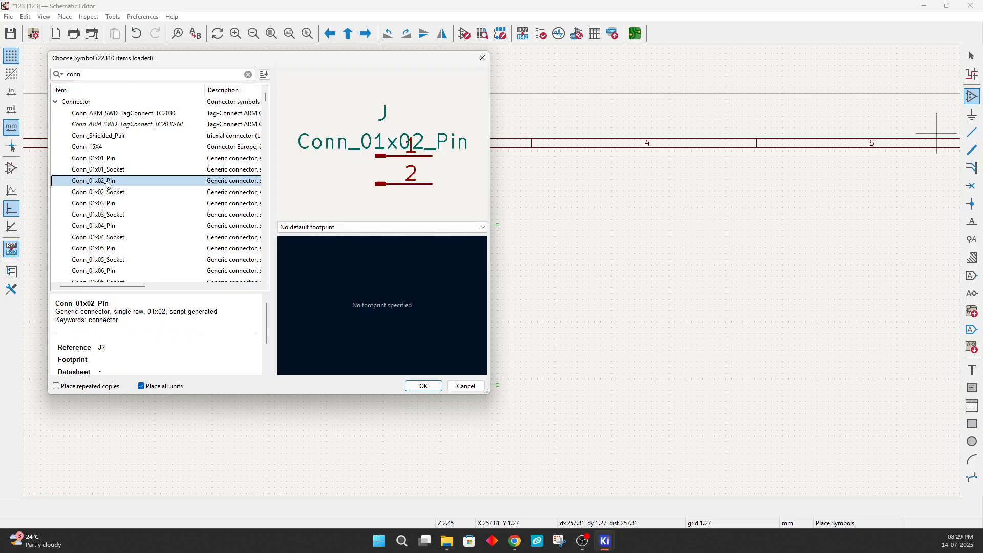
pyautogui.click(102, 147)
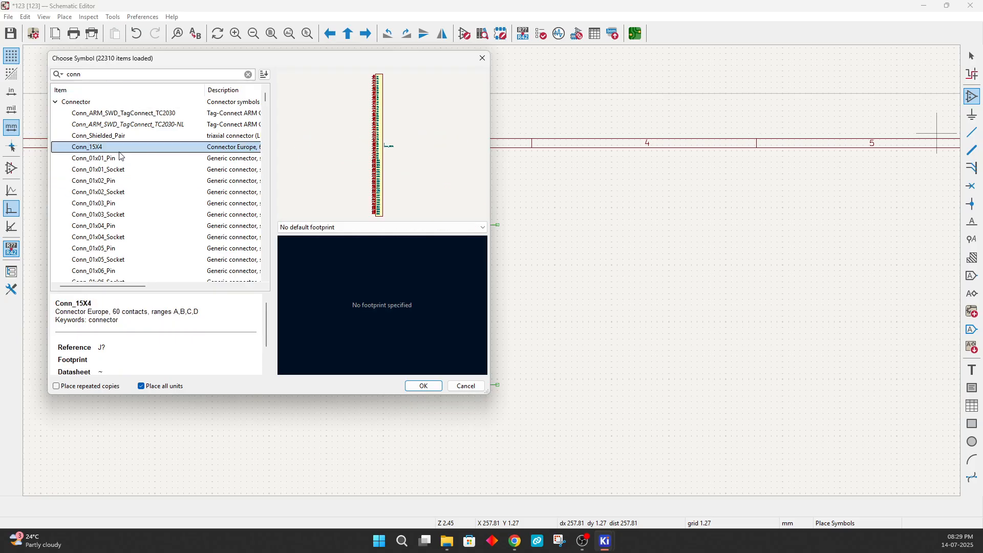
pyautogui.click(116, 183)
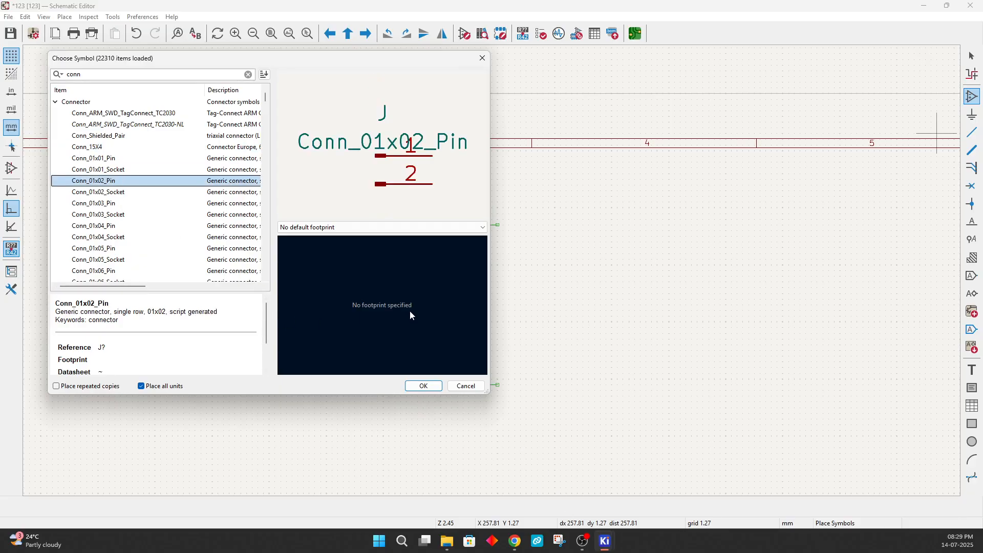
pyautogui.click(423, 386)
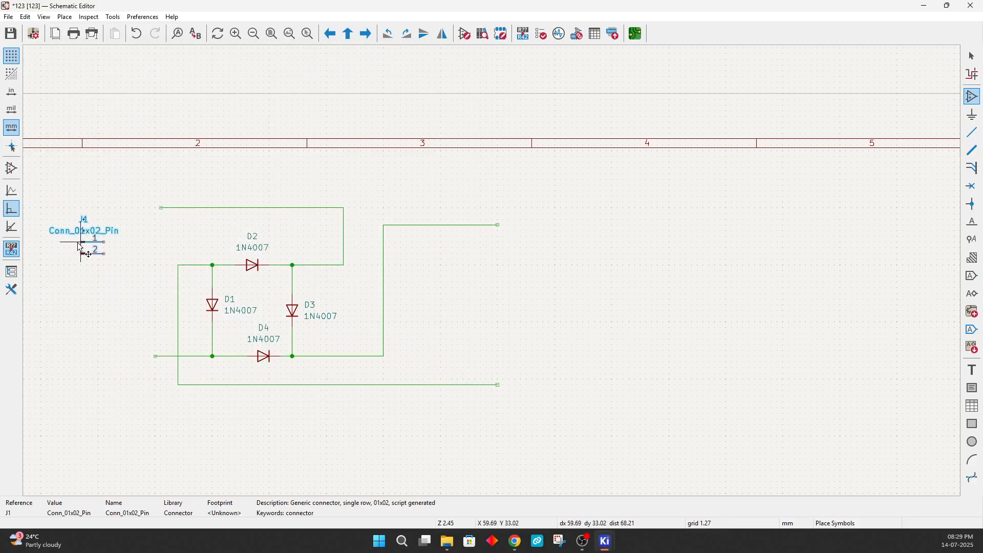
pyautogui.click(73, 246)
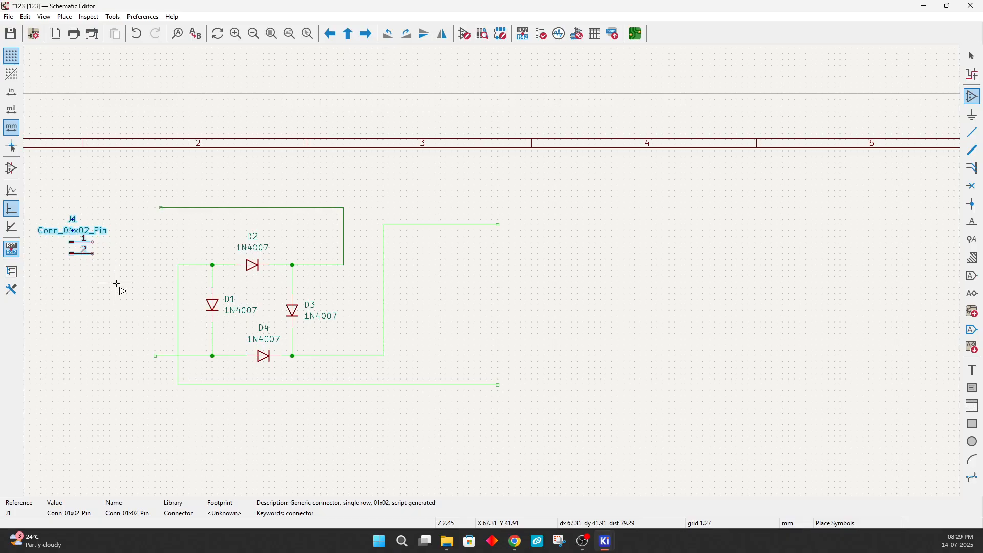
pyautogui.press('Escape')
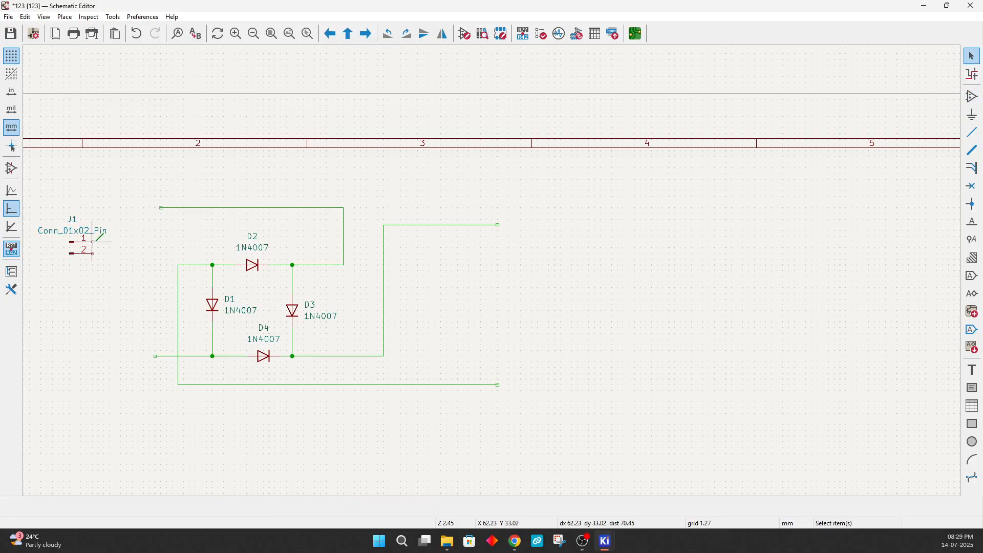
# Step: Wire J1 pin 1 to the open end of the wire above D2, and pin 2 to the open wire from the D1–D4 corner
pyautogui.press('w')
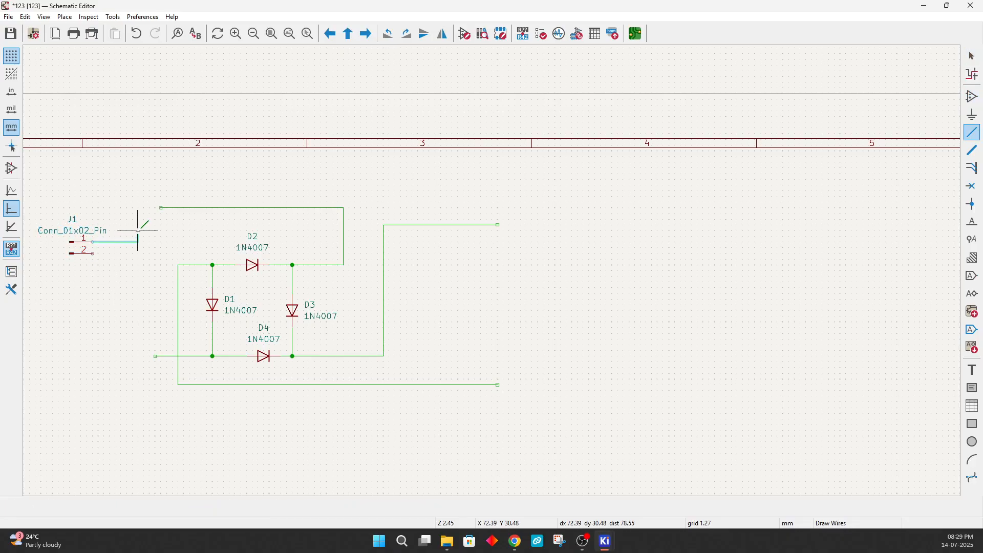
pyautogui.click(161, 208)
pyautogui.press('Escape')
pyautogui.press('w')
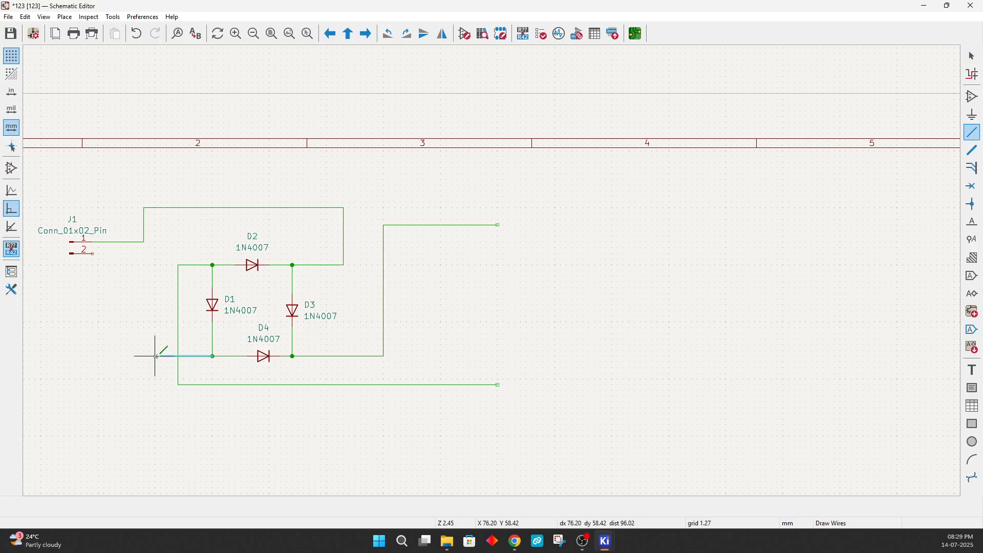
pyautogui.click(94, 254)
pyautogui.press('Escape')
# Step: Find the C_Polarized_US capacitor with the search "capa" and place it vertically between the two output wires, right of the bridge
pyautogui.scroll(-2, 558, 244)
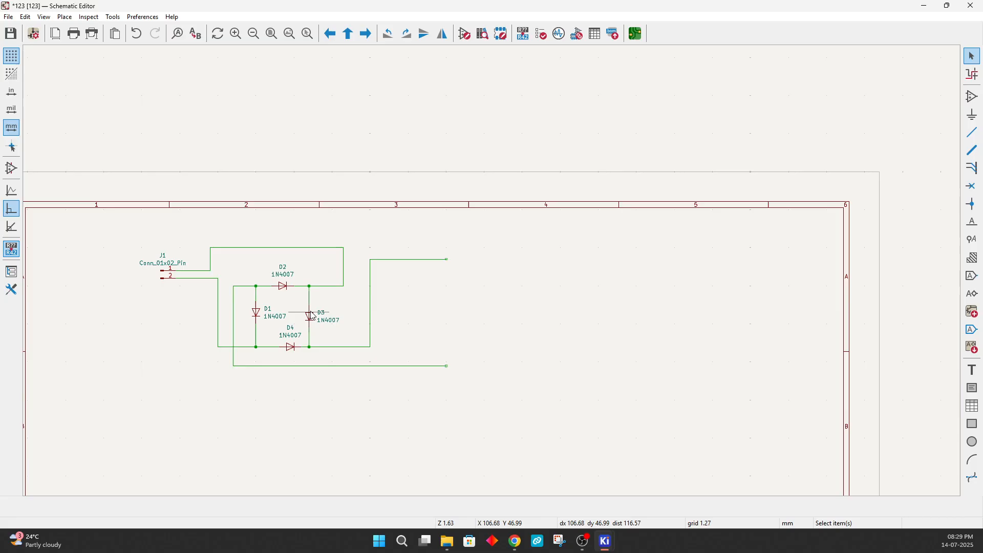
pyautogui.scroll(2, 439, 318)
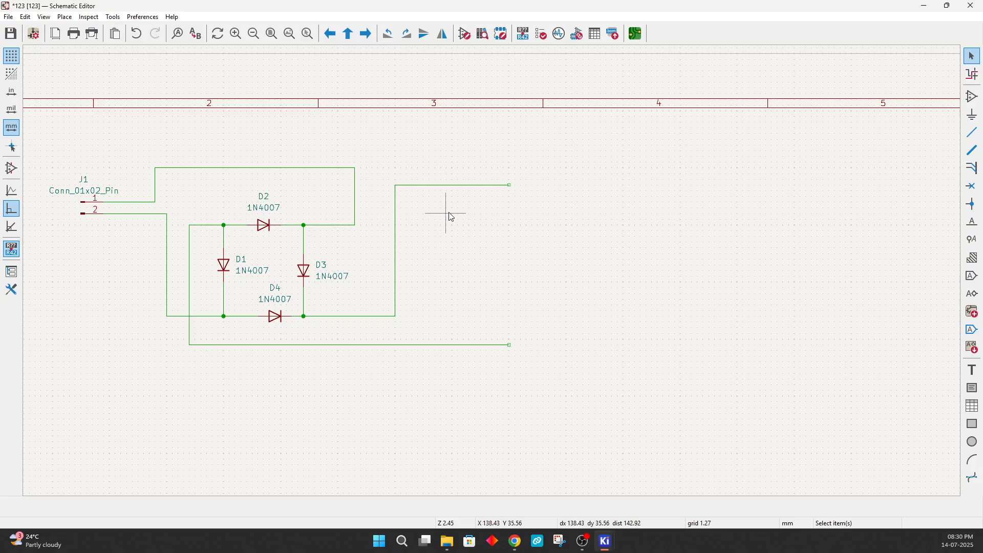
pyautogui.click(973, 96)
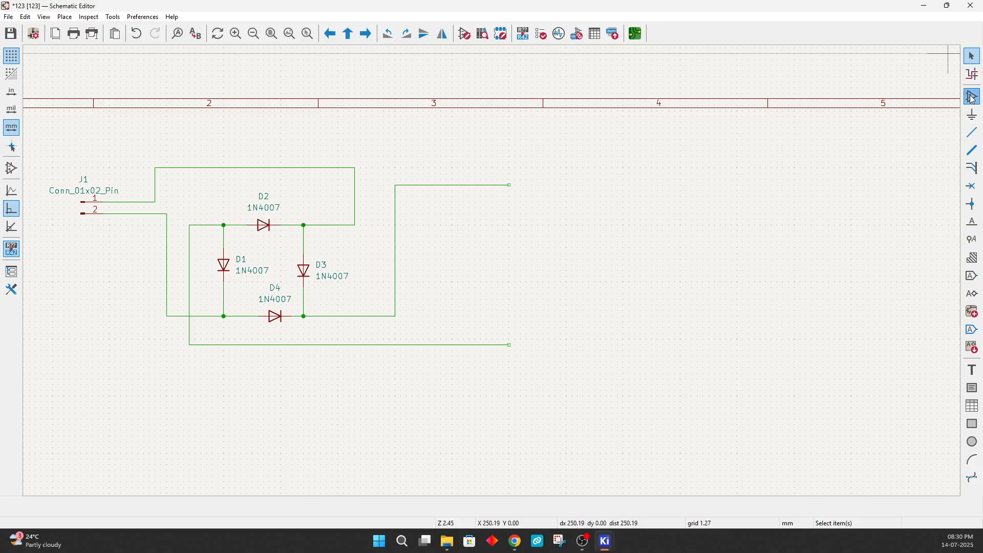
pyautogui.click(228, 131)
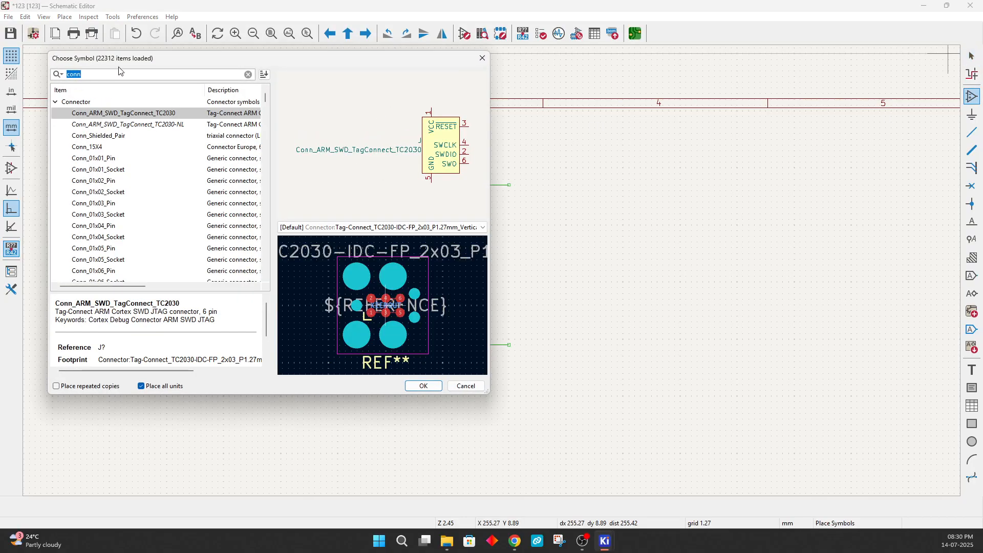
pyautogui.press('BackSpace')
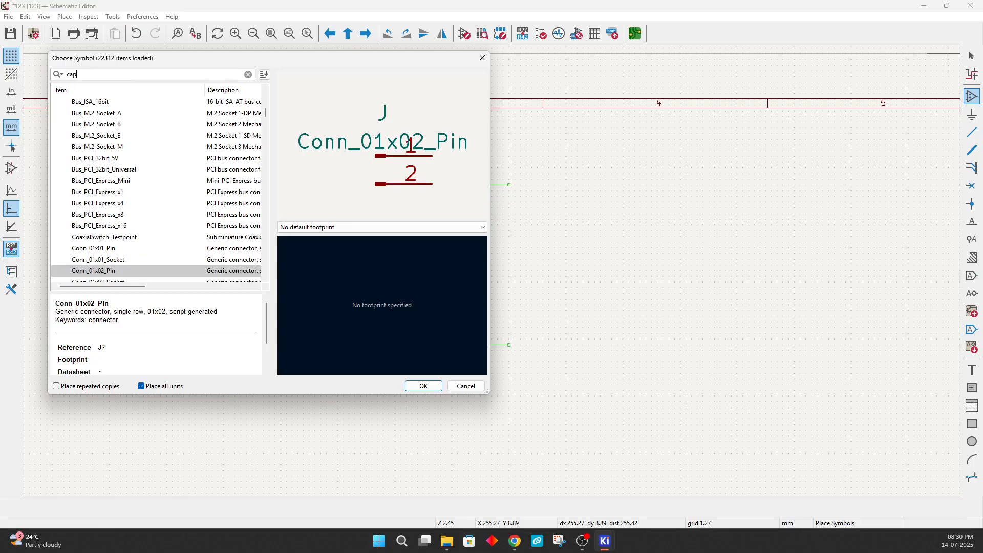
pyautogui.write('a')
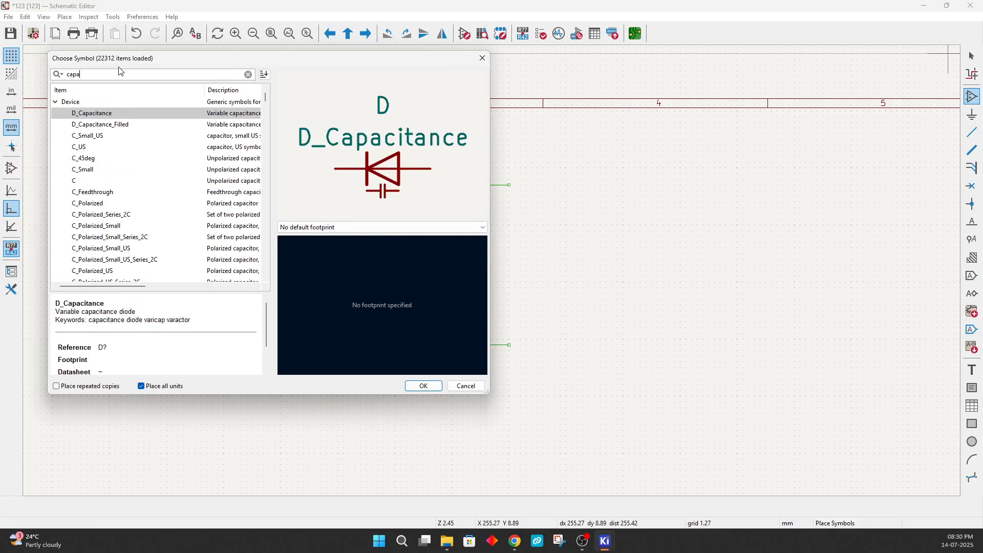
pyautogui.click(113, 220)
pyautogui.click(116, 272)
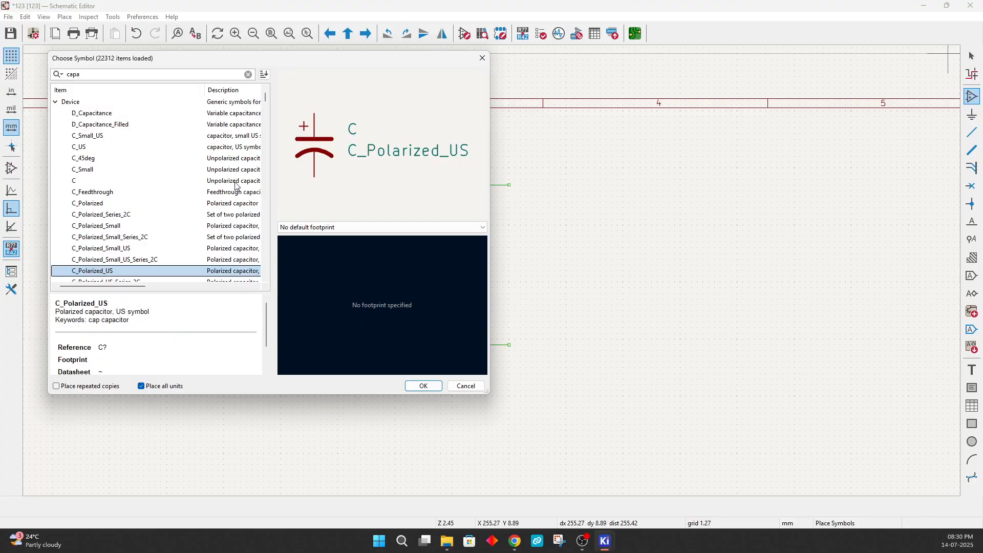
pyautogui.click(421, 386)
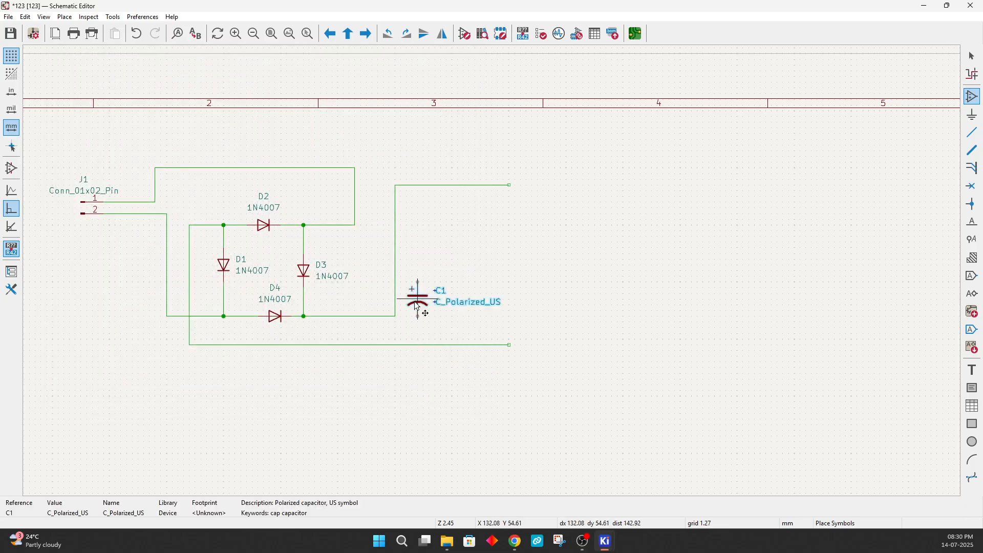
pyautogui.click(435, 260)
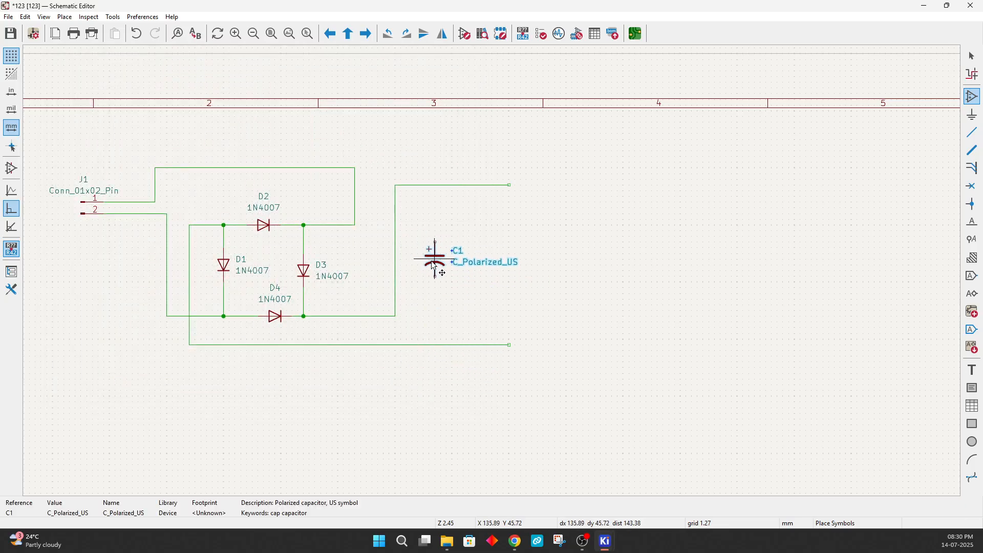
pyautogui.press('Escape')
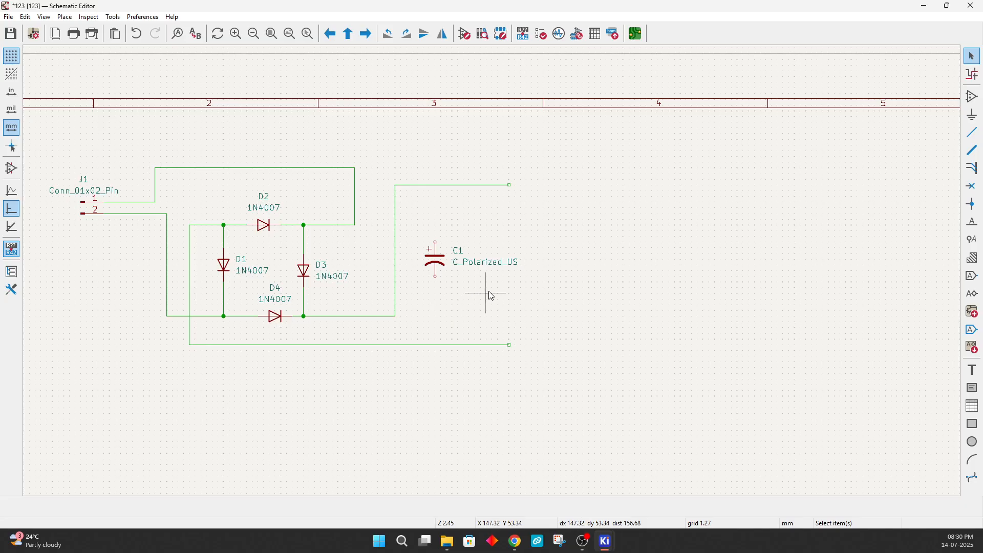
# Step: Add the unpolarized capacitor C_Small and place it vertically between the two output wires, to the right of C1
pyautogui.click(974, 105)
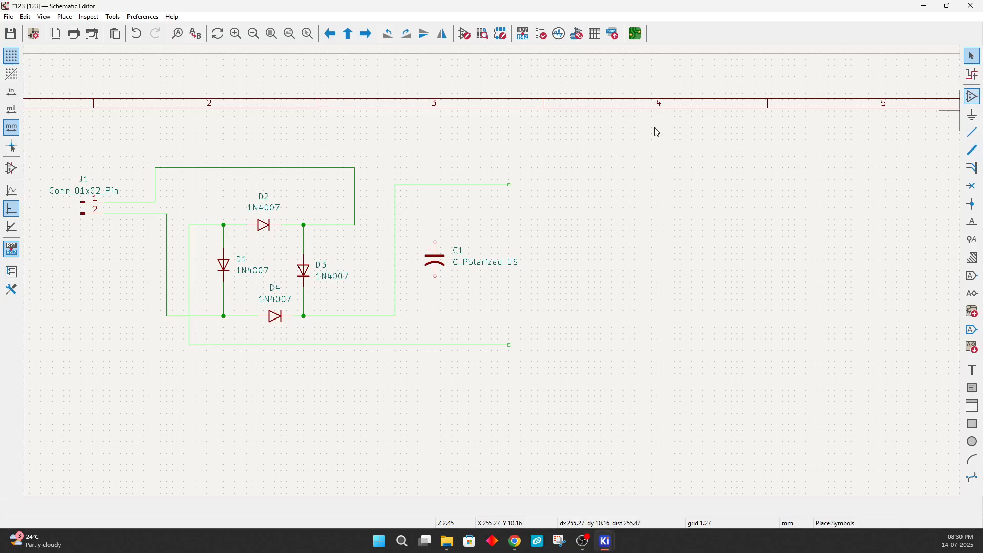
pyautogui.click(110, 106)
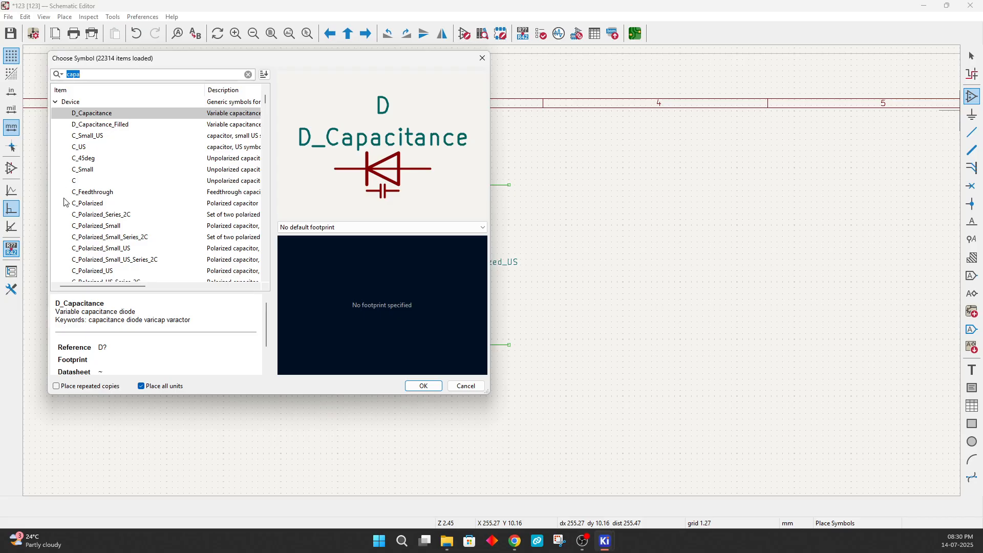
pyautogui.click(81, 184)
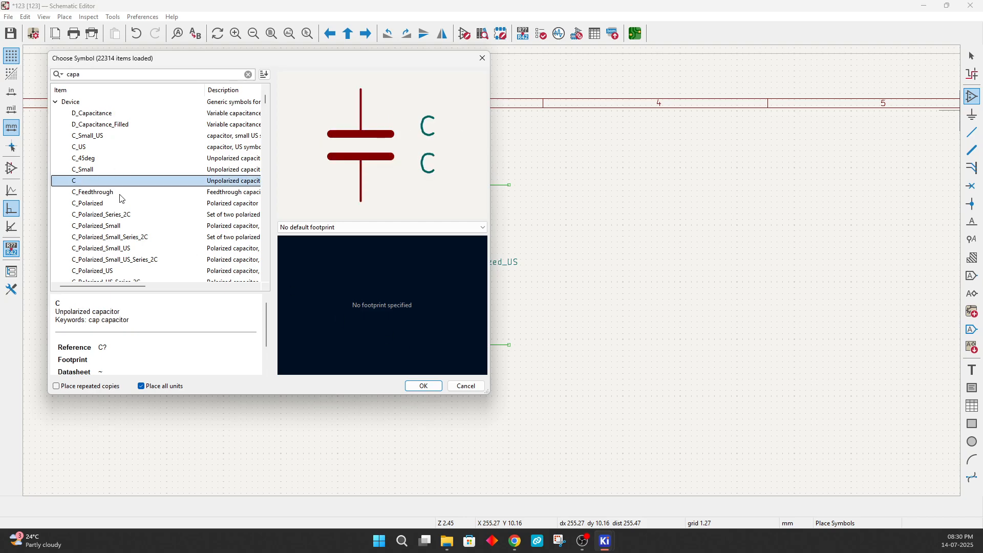
pyautogui.click(115, 170)
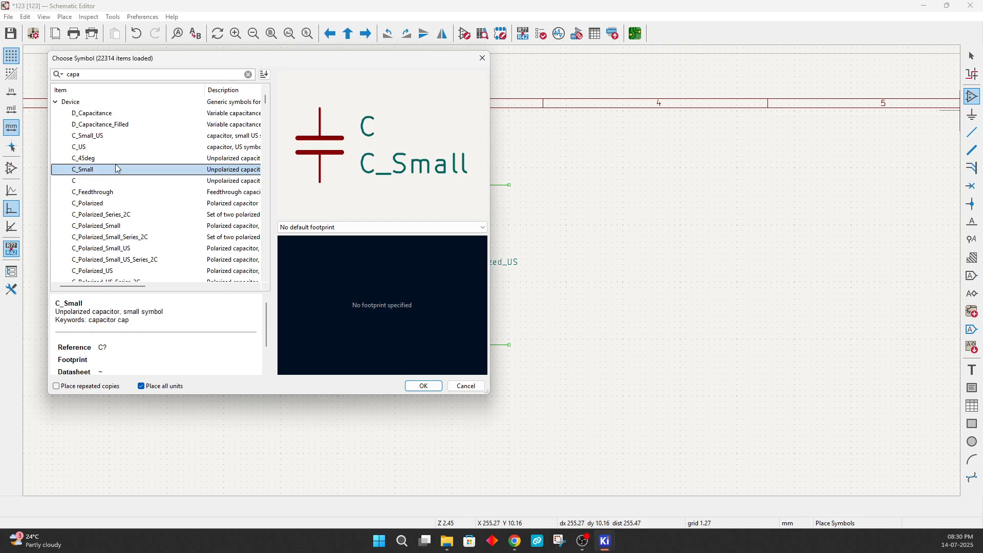
pyautogui.click(425, 386)
pyautogui.scroll(3, 496, 272)
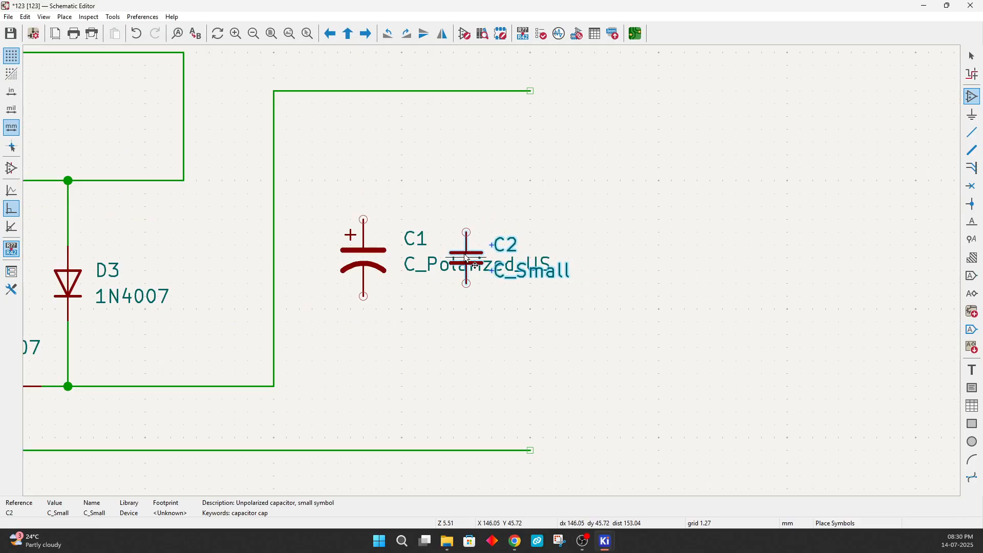
pyautogui.click(466, 256)
pyautogui.press('Escape')
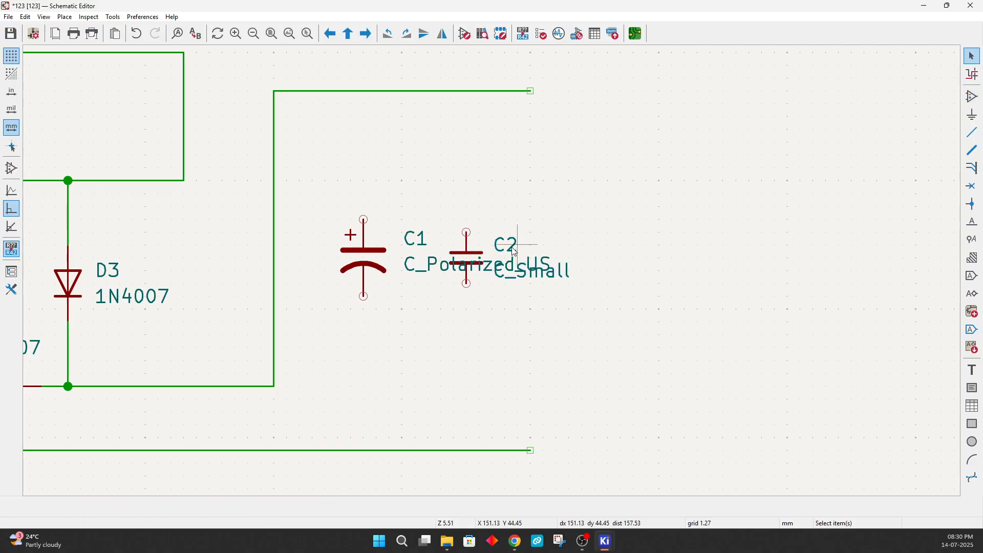
# Step: Wire C2's top pin straight up to the upper output wire and its bottom pin straight down to the lower output wire
pyautogui.press('w')
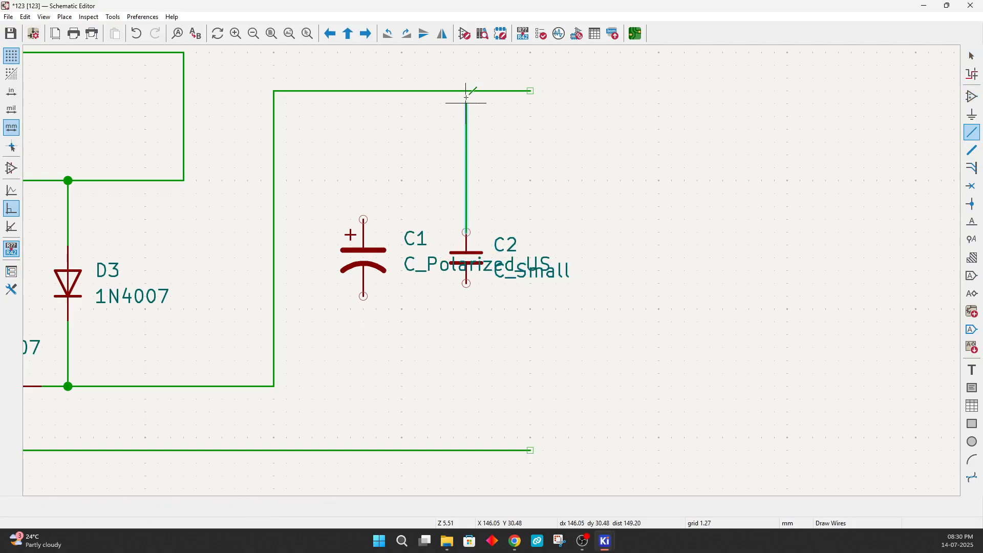
pyautogui.click(466, 91)
pyautogui.press('Escape')
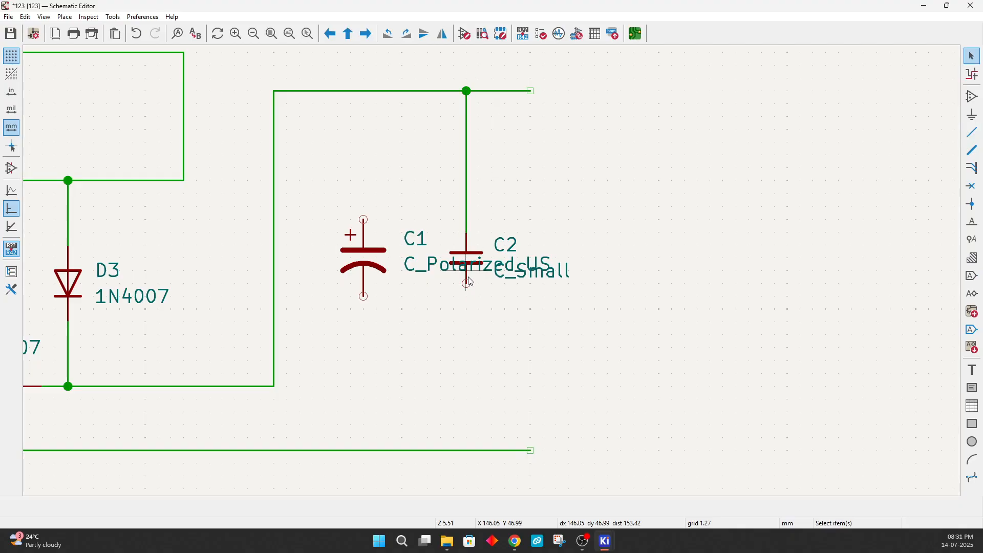
pyautogui.press('w')
pyautogui.click(471, 450)
pyautogui.press('Escape')
# Step: Wire C1's bottom pin to the lower output wire and its positive pin to the upper output wire
pyautogui.press('w')
pyautogui.click(364, 449)
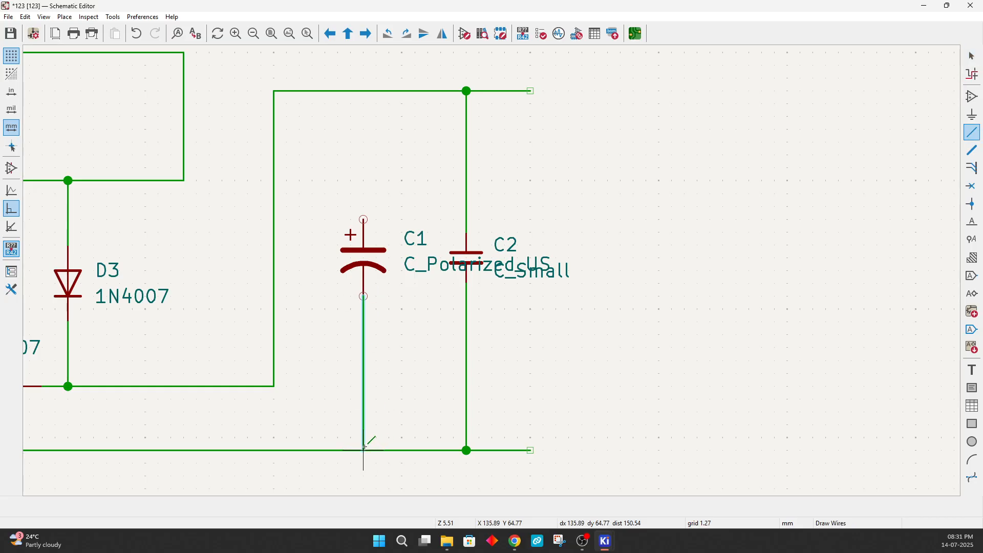
pyautogui.press('Escape')
pyautogui.press('w')
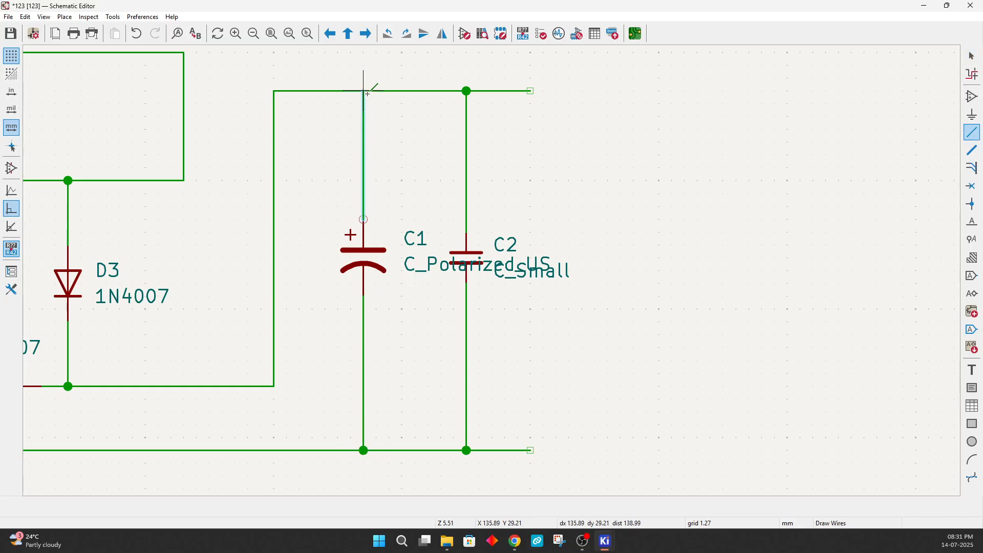
pyautogui.click(364, 91)
pyautogui.press('Escape')
# Step: Rotate C1's value and reference texts vertically, moving the value to the lower left of the capacitor and the reference above its plus sign
pyautogui.click(425, 270)
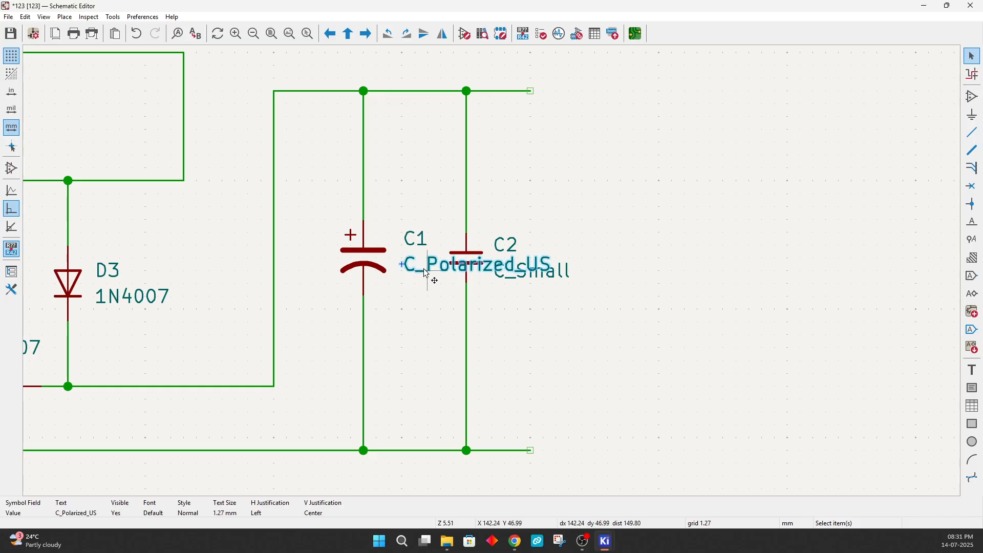
pyautogui.press('r')
pyautogui.press('g')
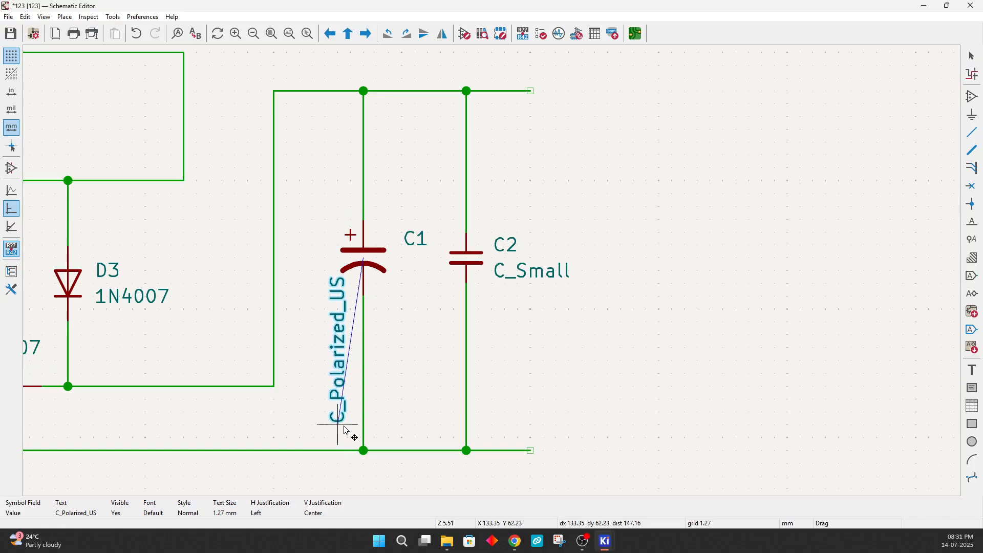
pyautogui.click(352, 425)
pyautogui.click(412, 238)
pyautogui.press('r')
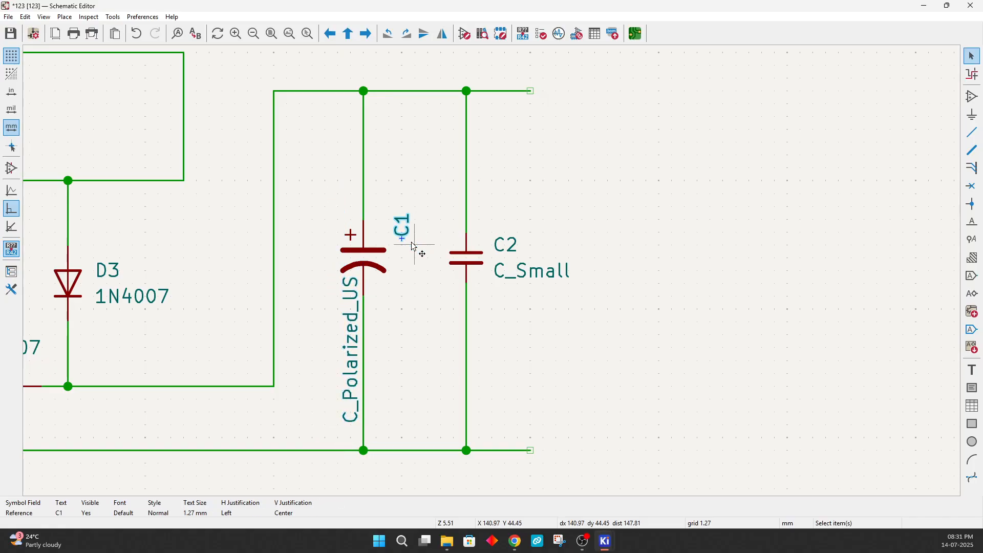
pyautogui.press('g')
pyautogui.click(350, 221)
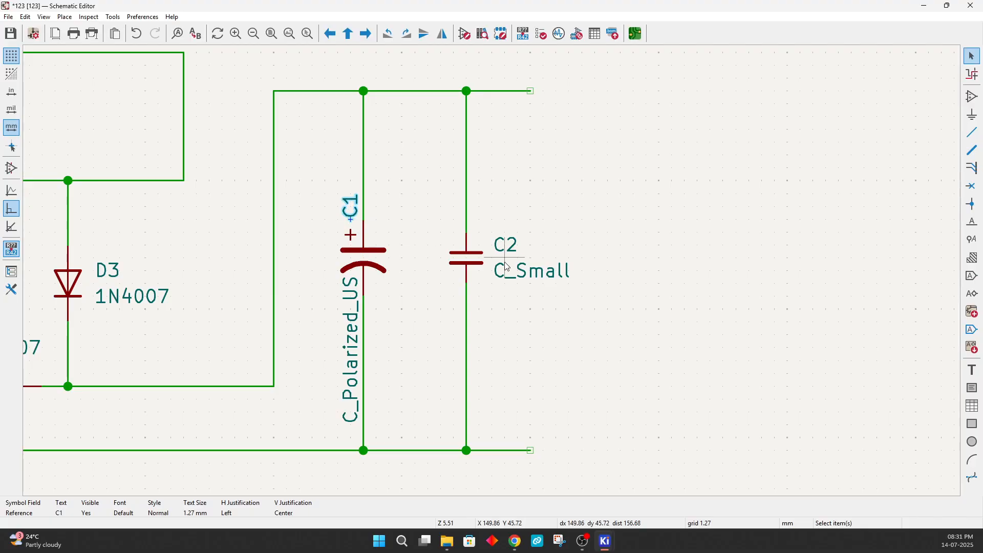
# Step: Rotate C2's reference and value texts vertically and move them left of its wires, the reference above and the value below the plates
pyautogui.click(503, 245)
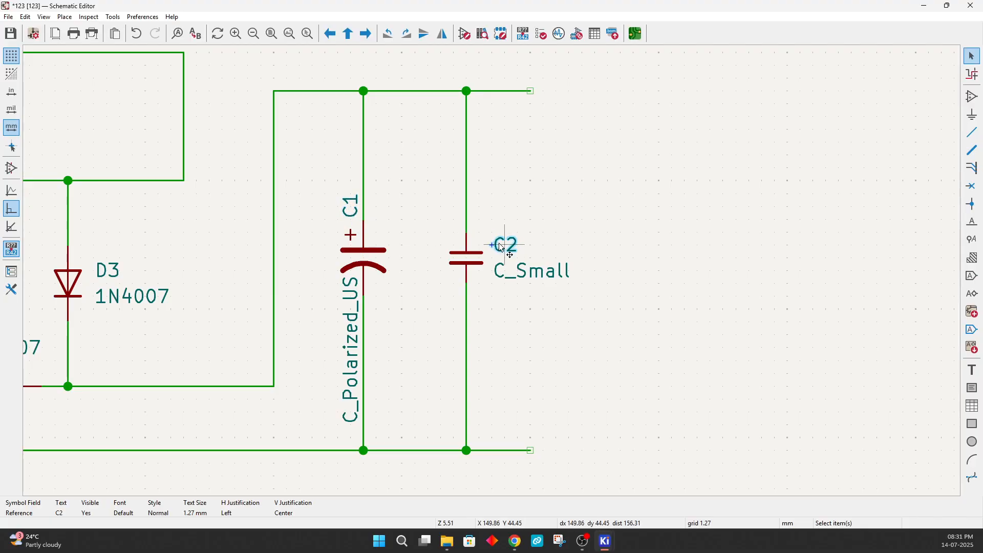
pyautogui.press('r')
pyautogui.press('g')
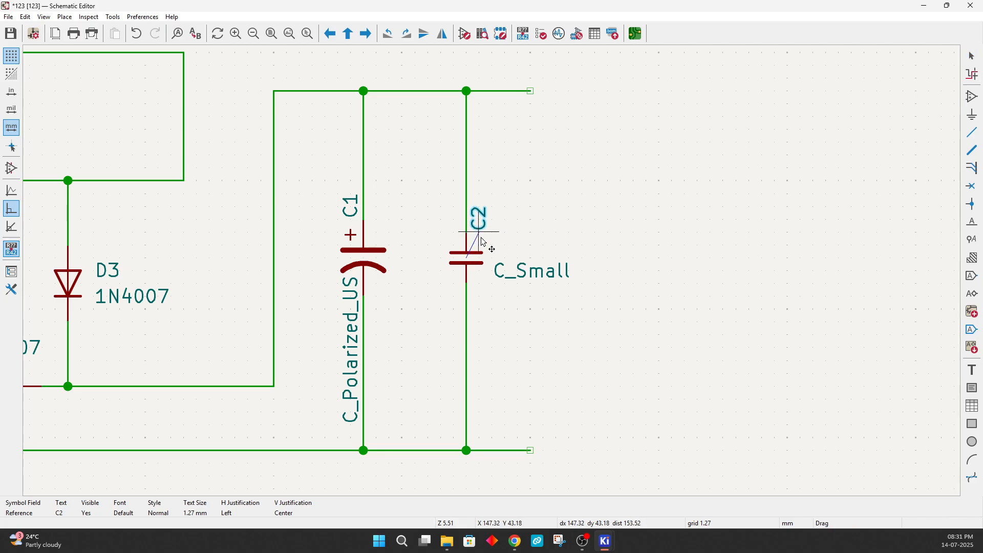
pyautogui.click(451, 226)
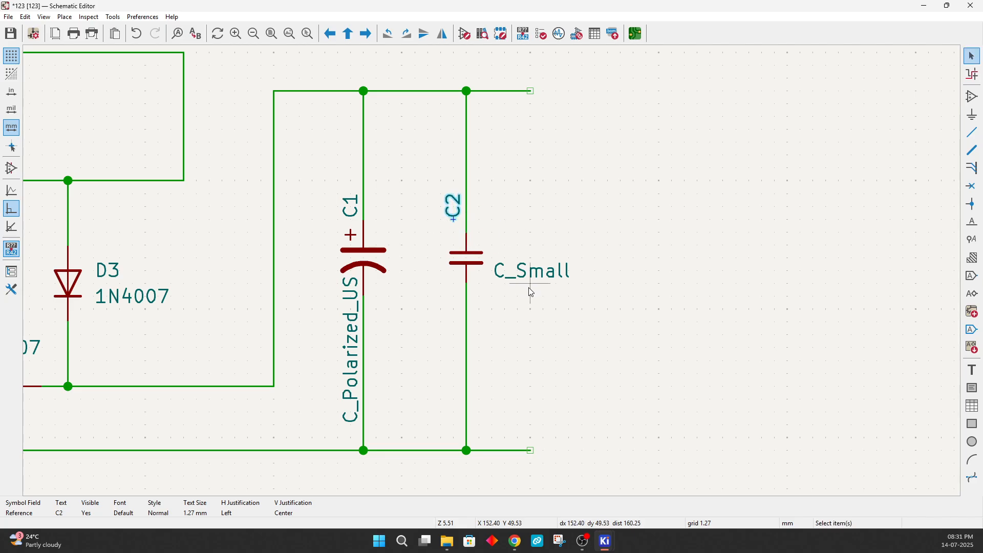
pyautogui.click(528, 272)
pyautogui.press('r')
pyautogui.press('g')
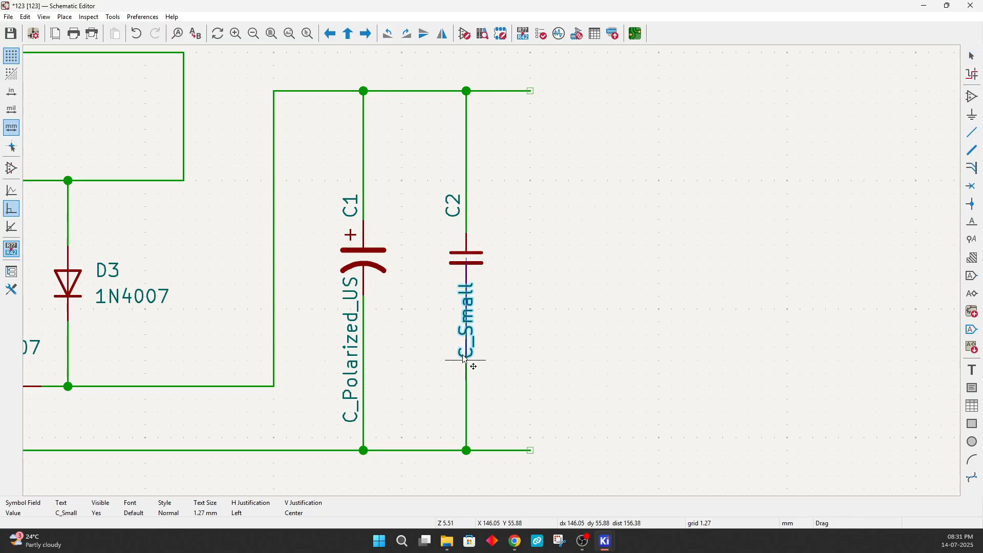
pyautogui.click(463, 349)
pyautogui.click(673, 336)
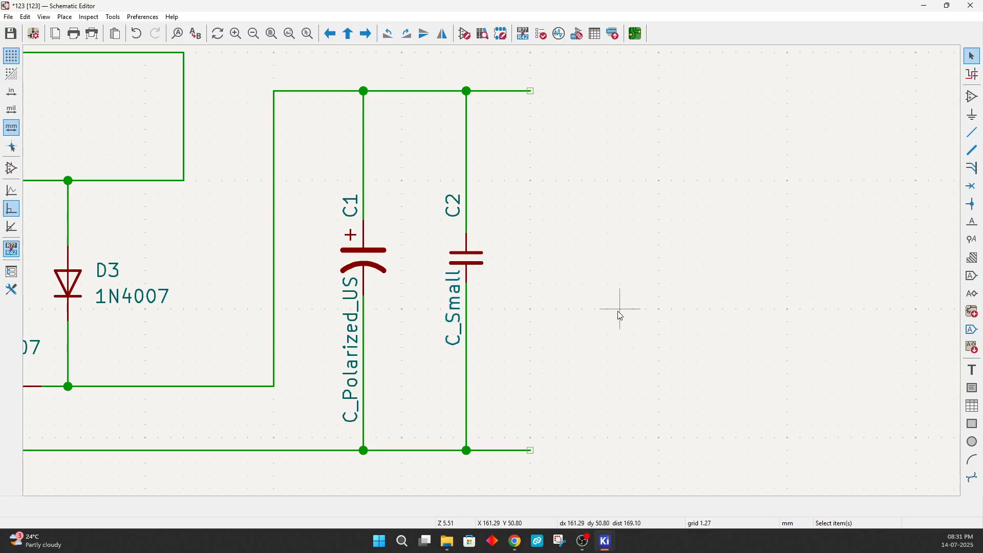
# Step: Set C1's value to 50V/1000uF and C2's value to 100nF
pyautogui.doubleClick(361, 320)
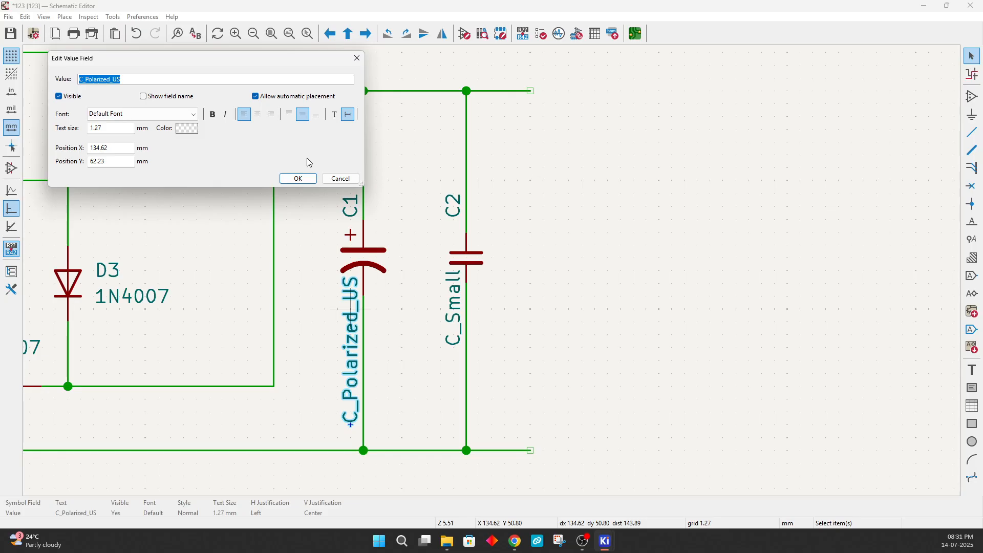
pyautogui.write('50V/1000uF')
pyautogui.click(298, 178)
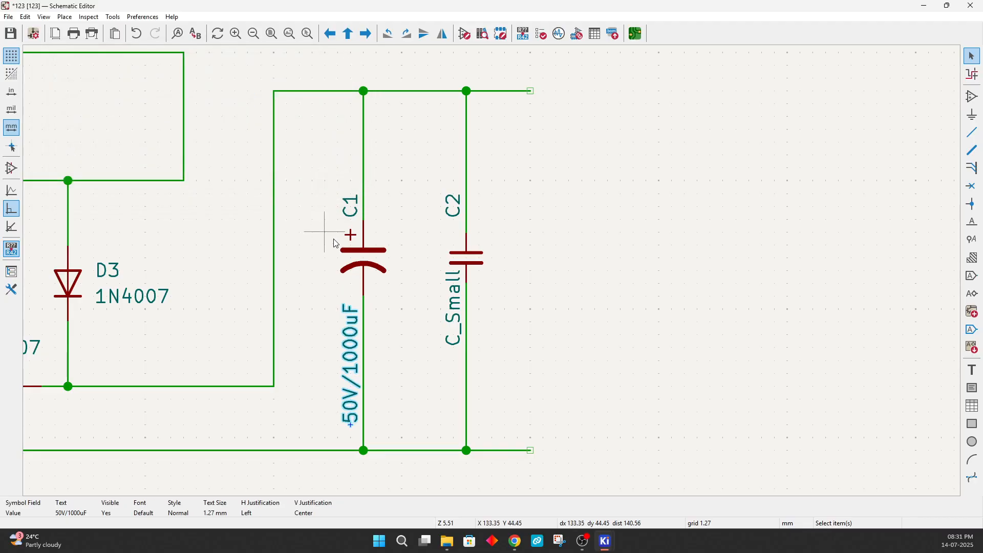
pyautogui.doubleClick(460, 309)
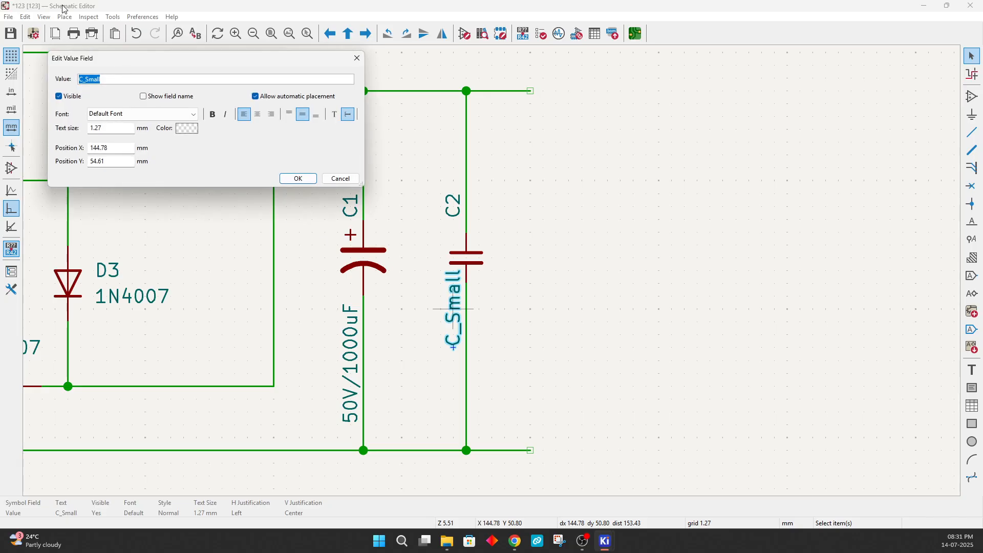
pyautogui.press('BackSpace')
pyautogui.click(298, 179)
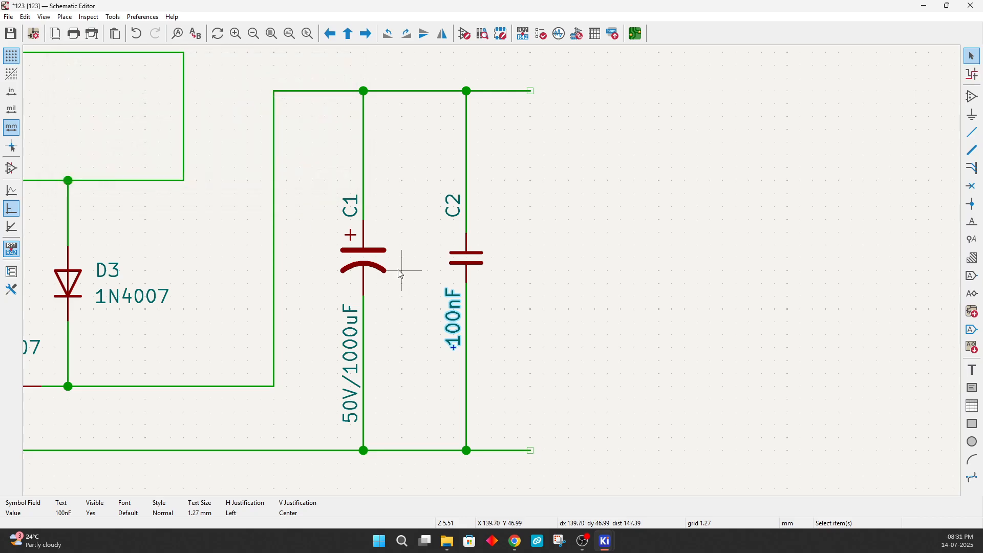
pyautogui.click(557, 257)
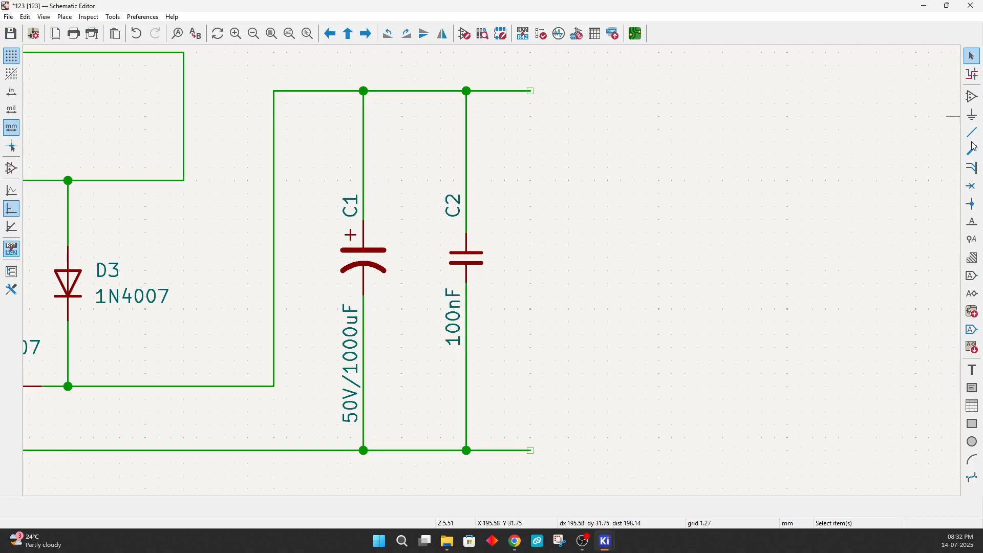
# Step: Find the R_US resistor with the search "resi" and place it vertically just below the open end of the upper output wire
pyautogui.click(974, 97)
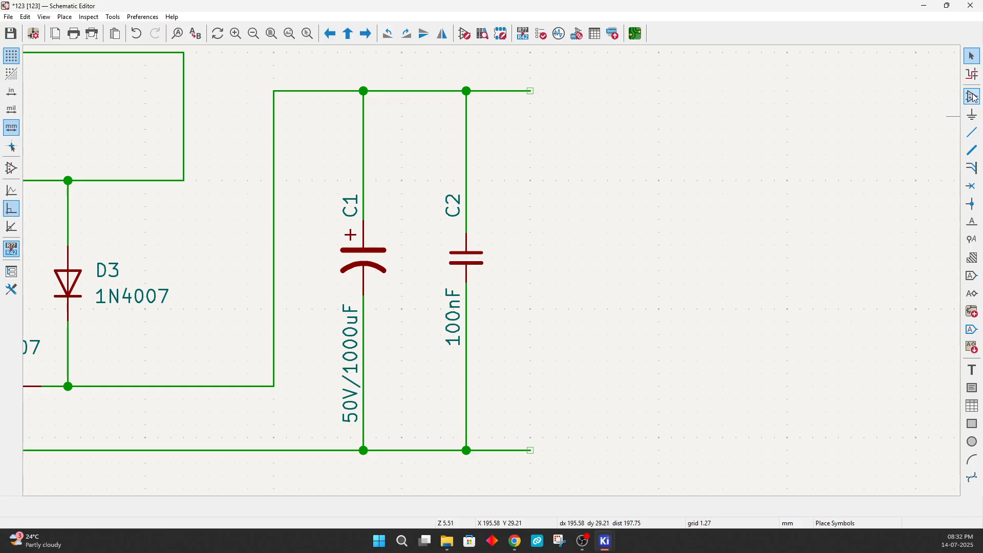
pyautogui.click(446, 160)
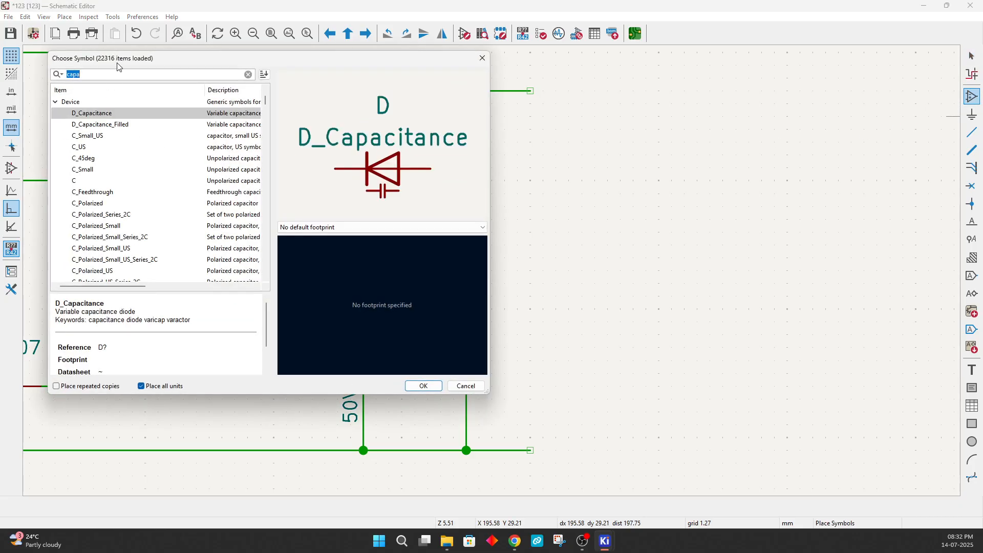
pyautogui.write('re')
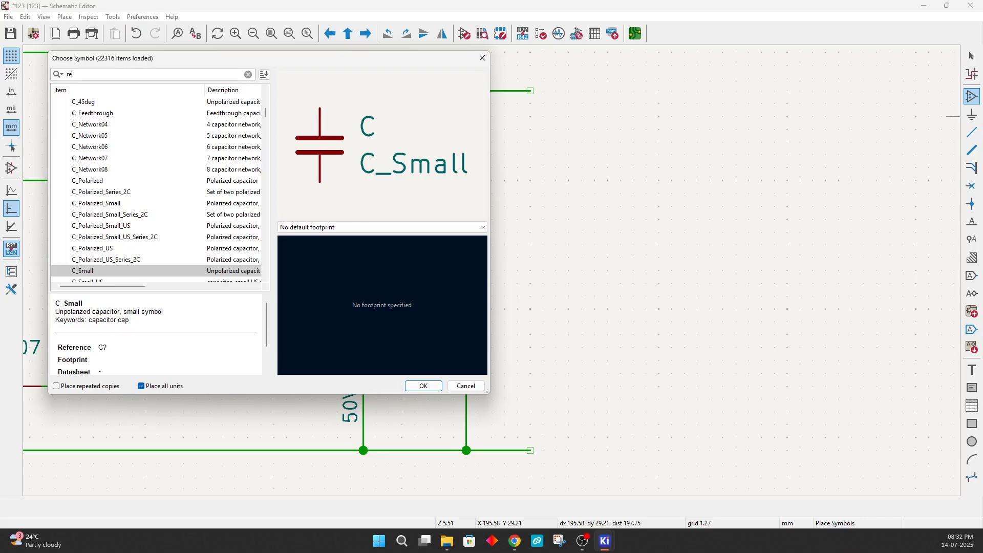
pyautogui.write('si')
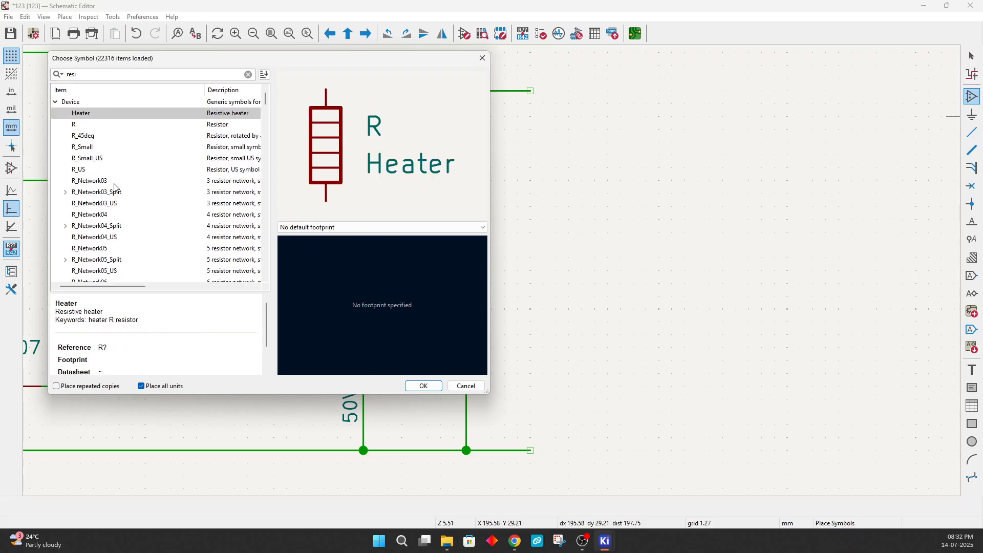
pyautogui.click(116, 171)
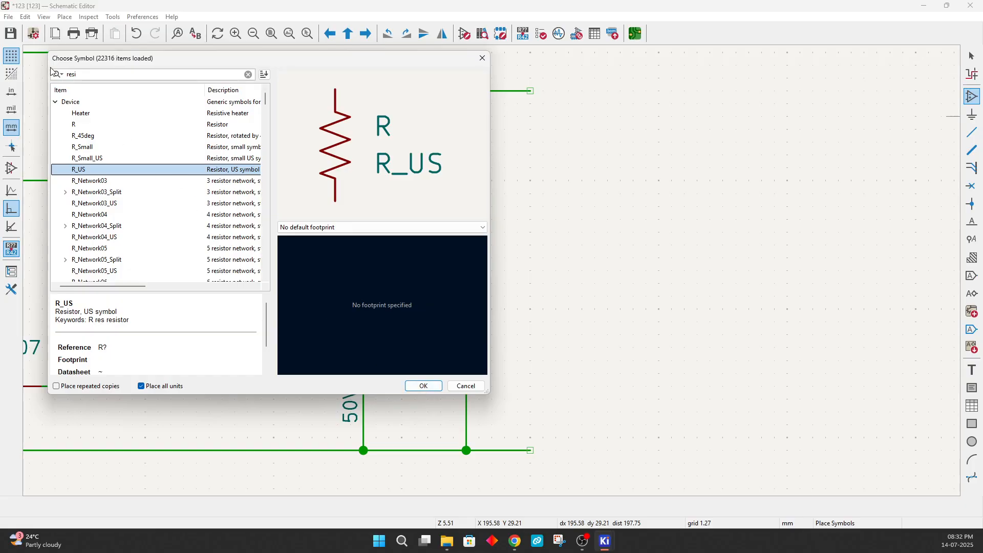
pyautogui.click(424, 386)
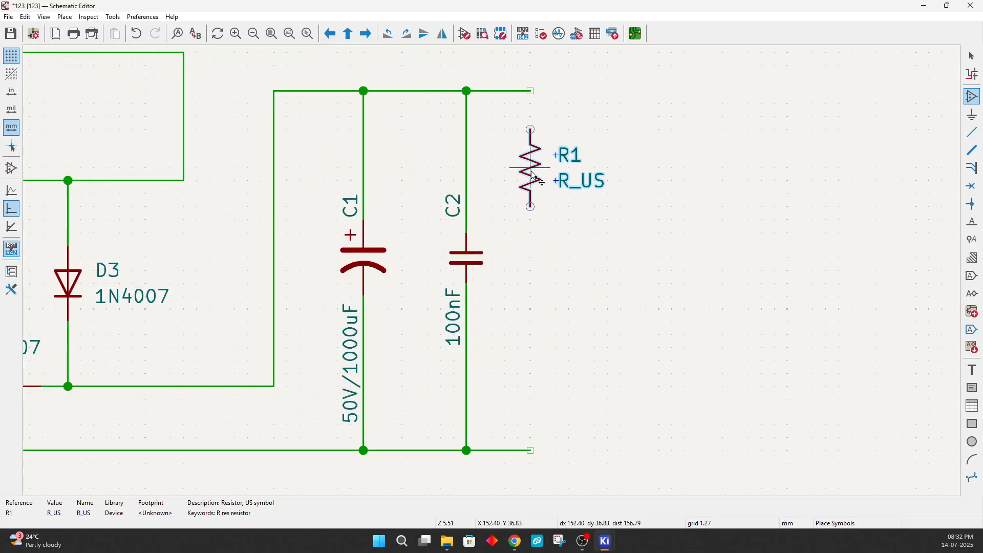
pyautogui.click(533, 171)
pyautogui.press('Escape')
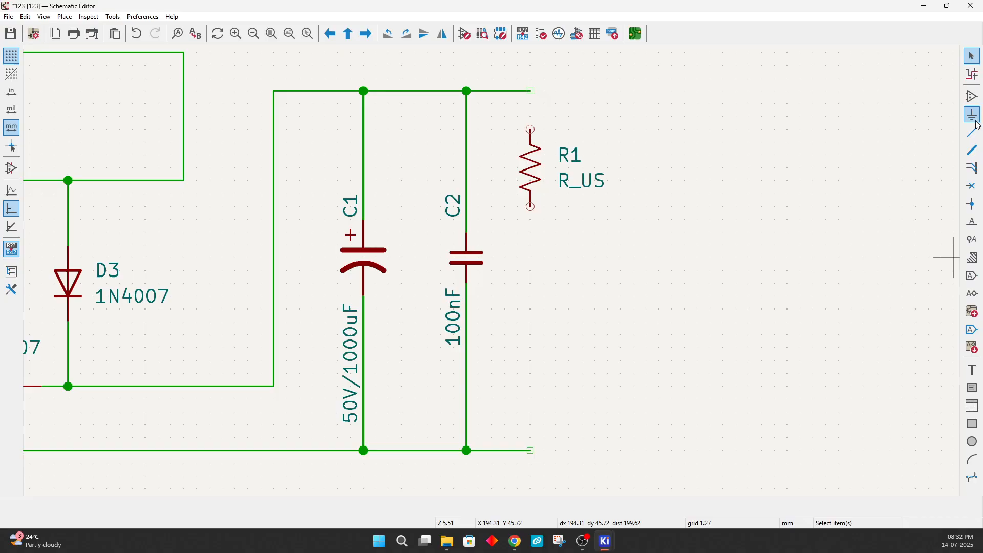
# Step: Find the LED symbol with the search "led" and place it vertically below R1, pointing down and aligned with the resistor
pyautogui.click(972, 96)
pyautogui.click(484, 126)
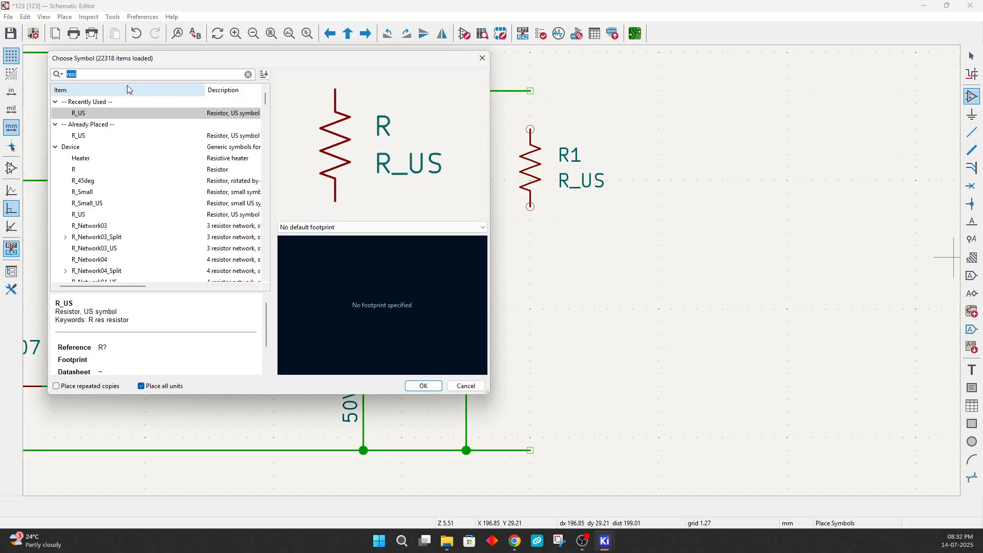
pyautogui.press('BackSpace')
pyautogui.write('led')
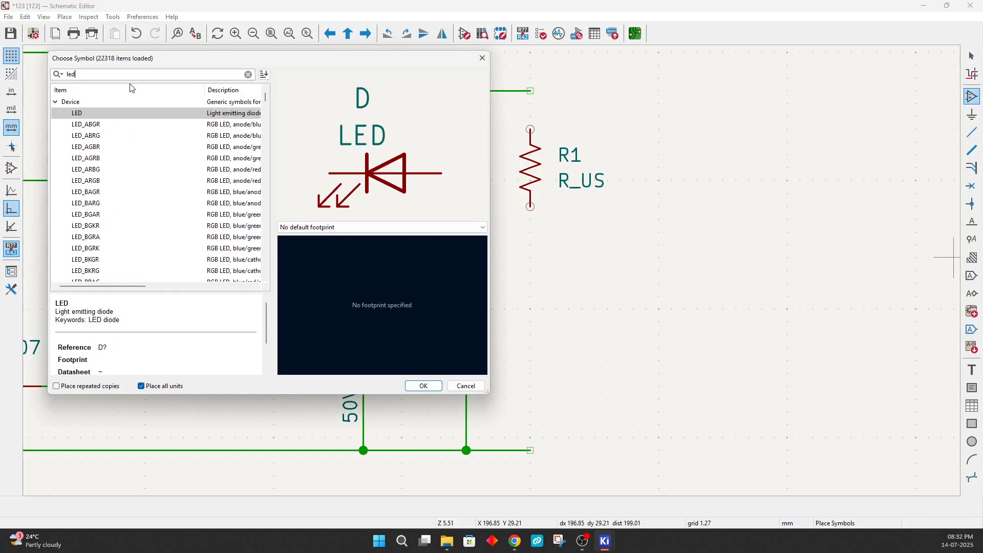
pyautogui.click(105, 117)
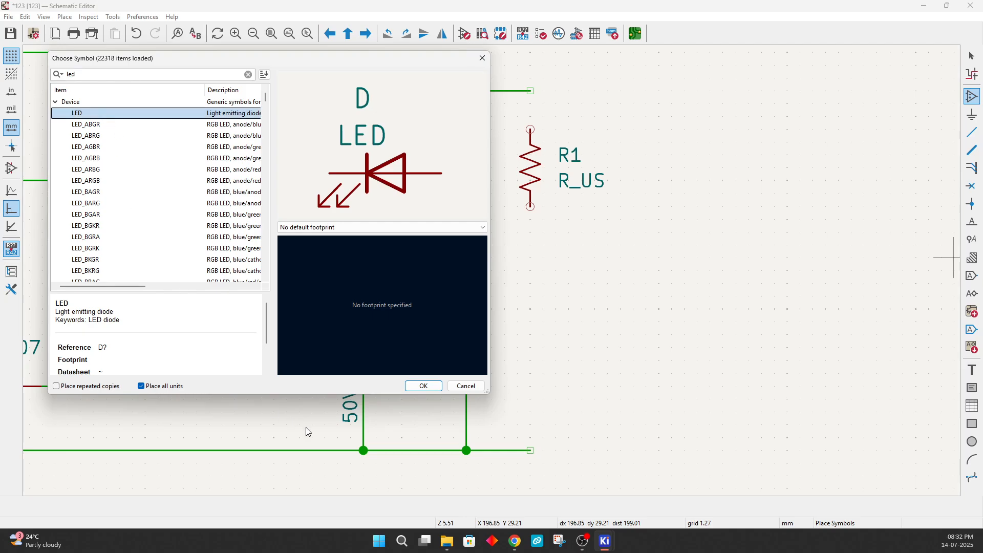
pyautogui.click(421, 387)
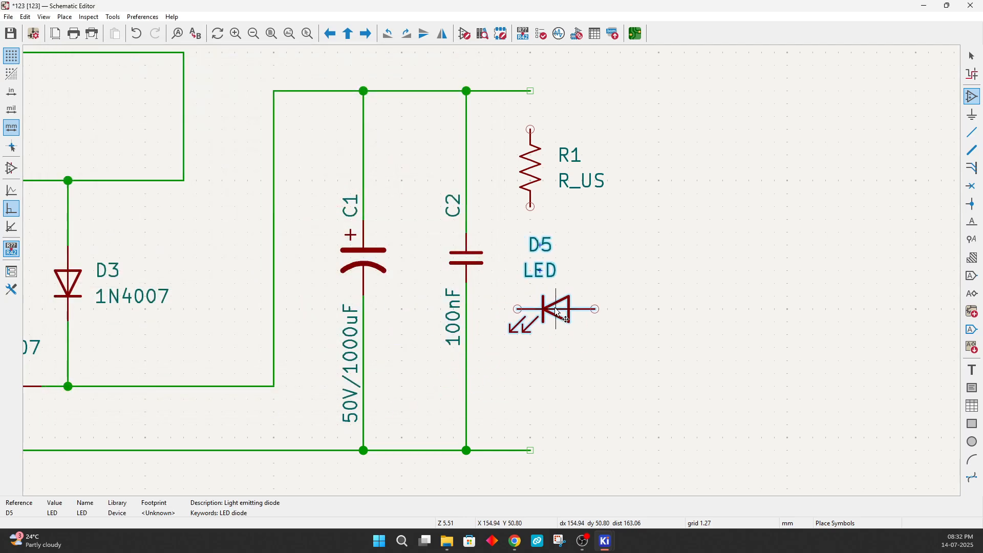
pyautogui.press('r')
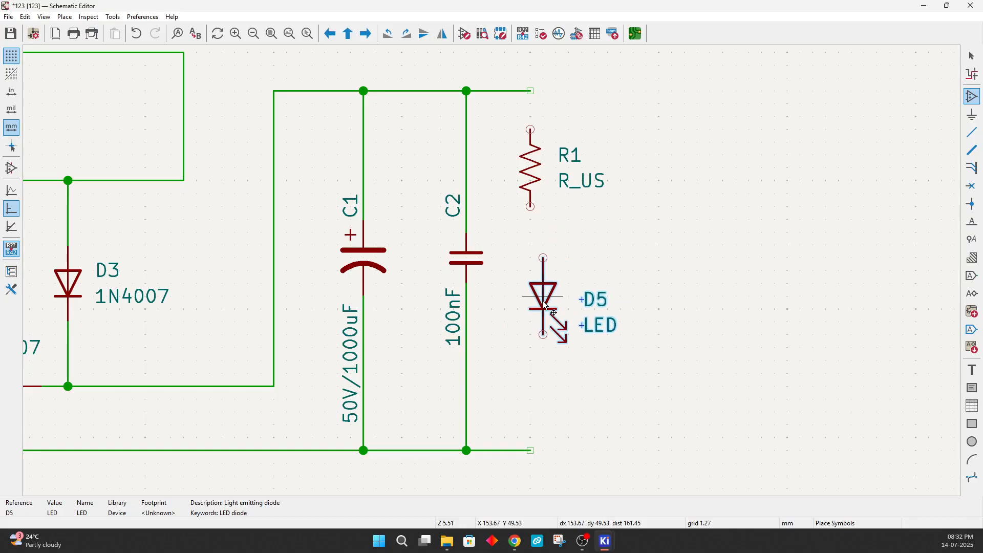
pyautogui.click(533, 305)
pyautogui.press('Escape')
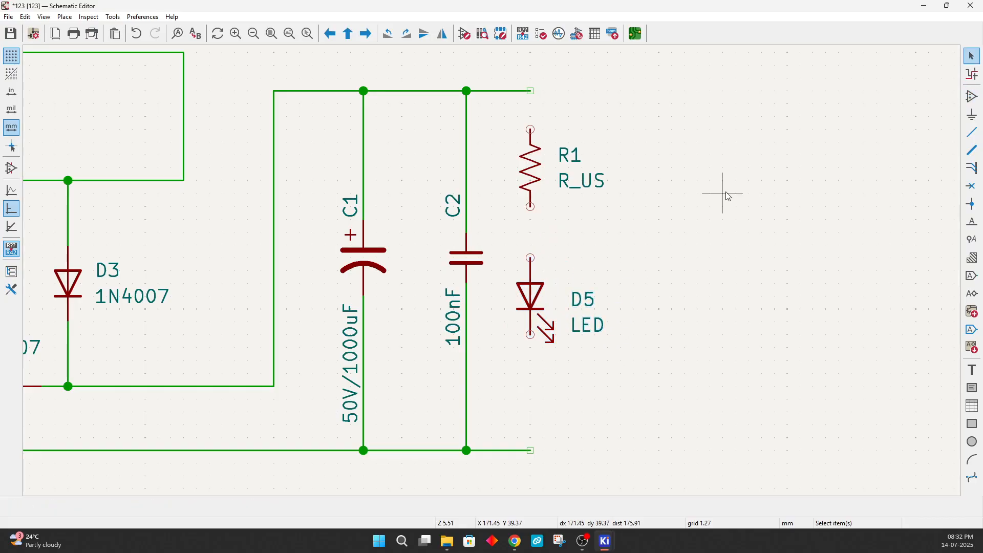
# Step: Wire the upper output line to R1, R1 to the LED's anode, and the LED's cathode to the lower output line
pyautogui.click(975, 132)
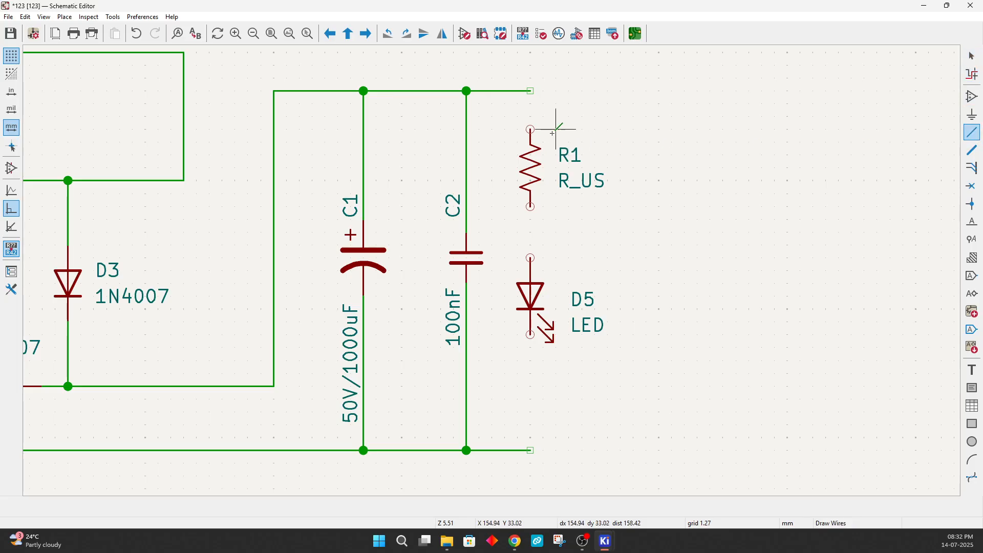
pyautogui.click(531, 91)
pyautogui.click(530, 207)
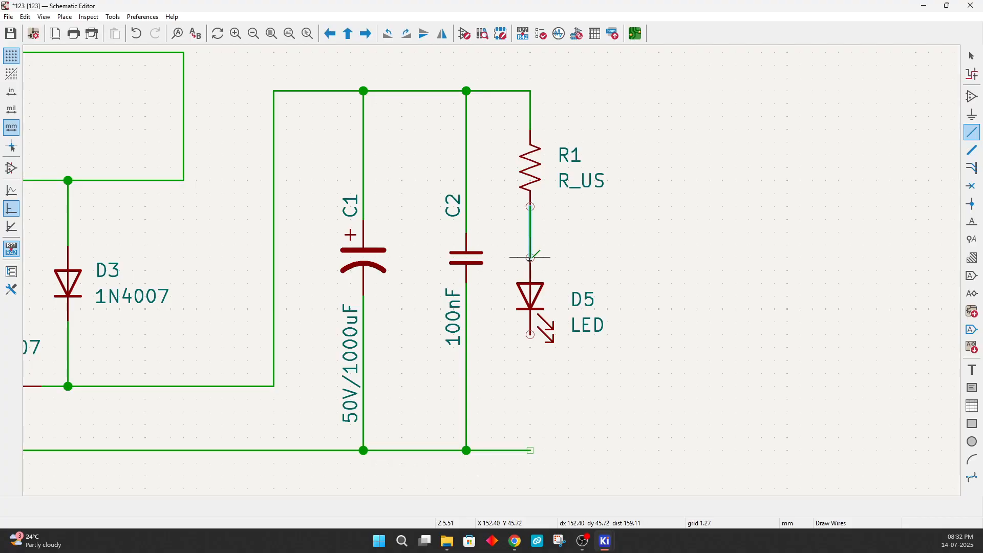
pyautogui.click(531, 258)
pyautogui.click(530, 336)
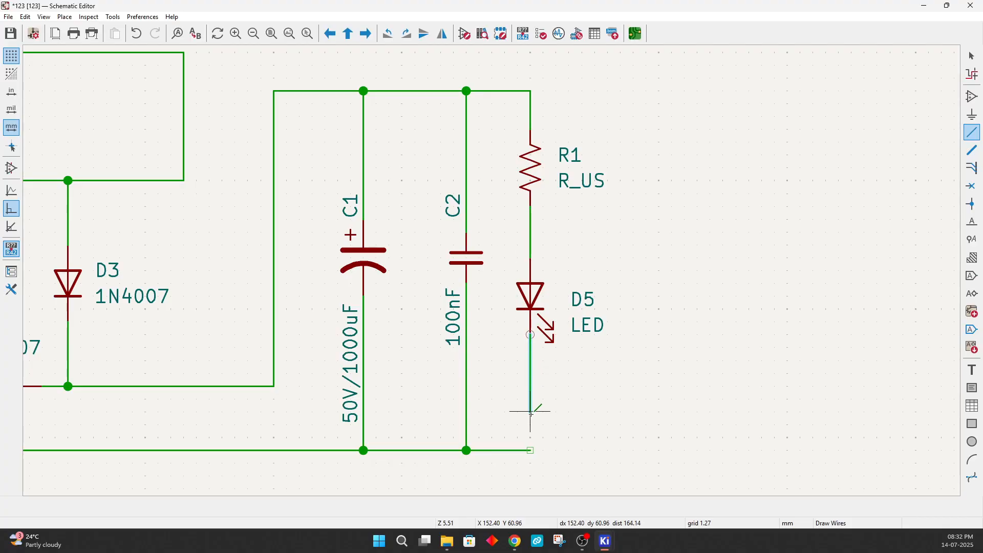
pyautogui.click(531, 450)
pyautogui.scroll(-5, 736, 319)
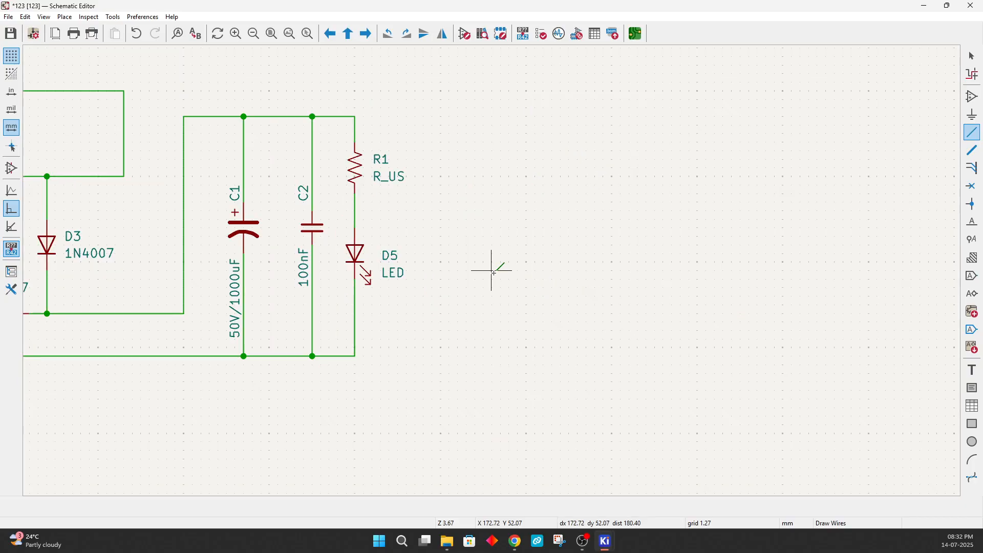
pyautogui.scroll(2, 260, 244)
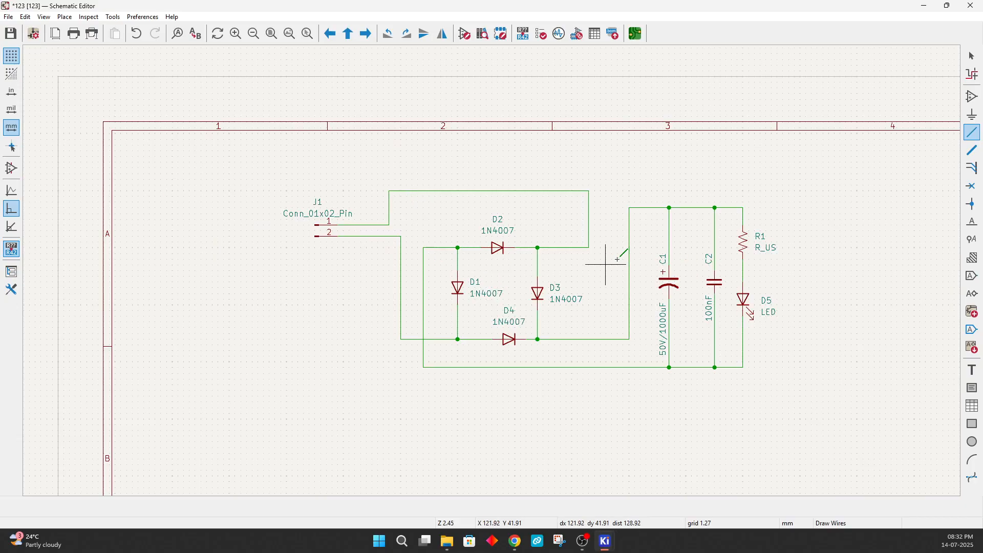
pyautogui.press('Escape')
# Step: Duplicate connector J1, rotate the copy 180 degrees, and place it to the right of the resistor and LED branch
pyautogui.scroll(1, 816, 250)
pyautogui.scroll(-2, 492, 271)
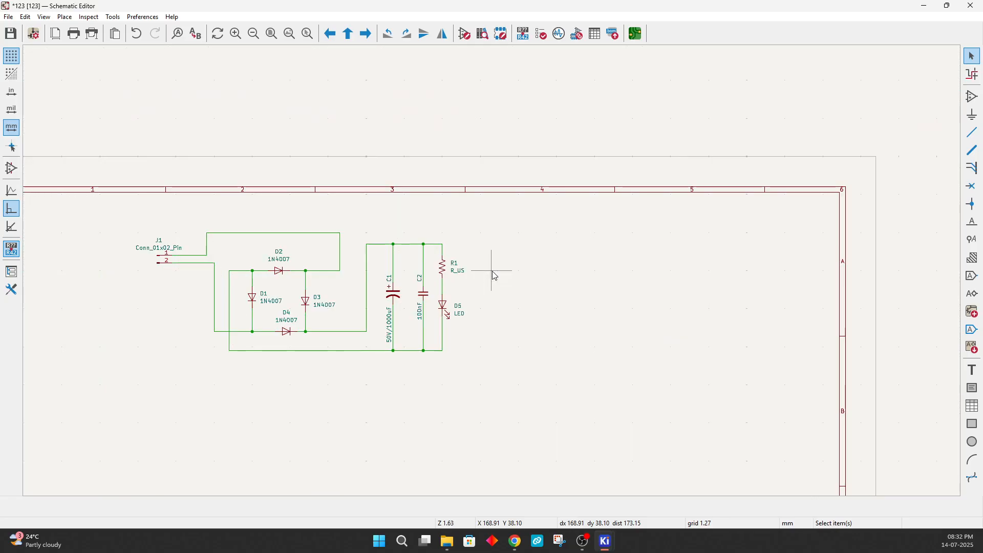
pyautogui.click(162, 262)
pyautogui.moveTo(119, 219); pyautogui.dragTo(176, 277)
pyautogui.hotkey('ctrl', 'd')
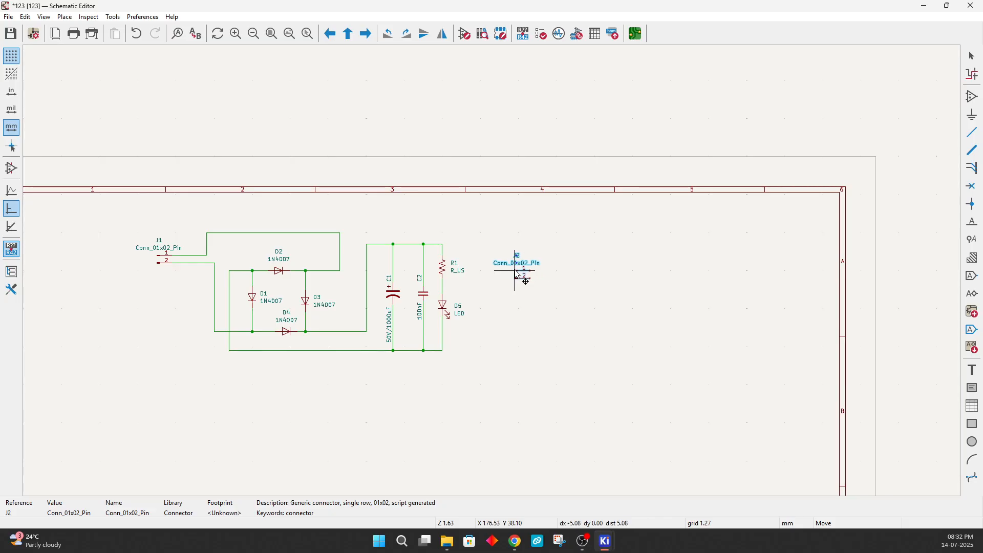
pyautogui.press('r')
pyautogui.press('r')
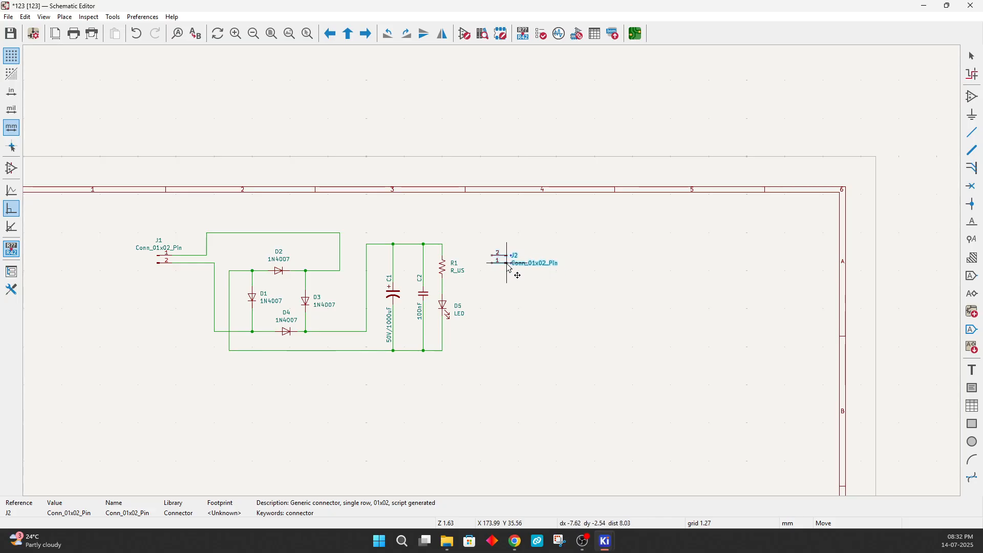
pyautogui.scroll(3, 507, 263)
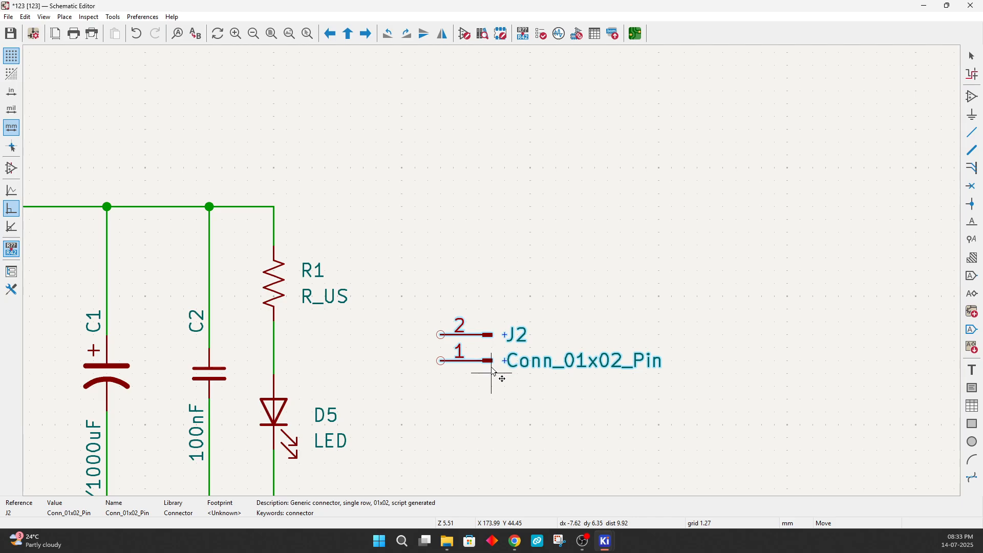
pyautogui.click(492, 373)
pyautogui.click(619, 282)
# Step: Mirror the output connector J2 vertically so that pin 1 sits above pin 2
pyautogui.scroll(-2, 494, 275)
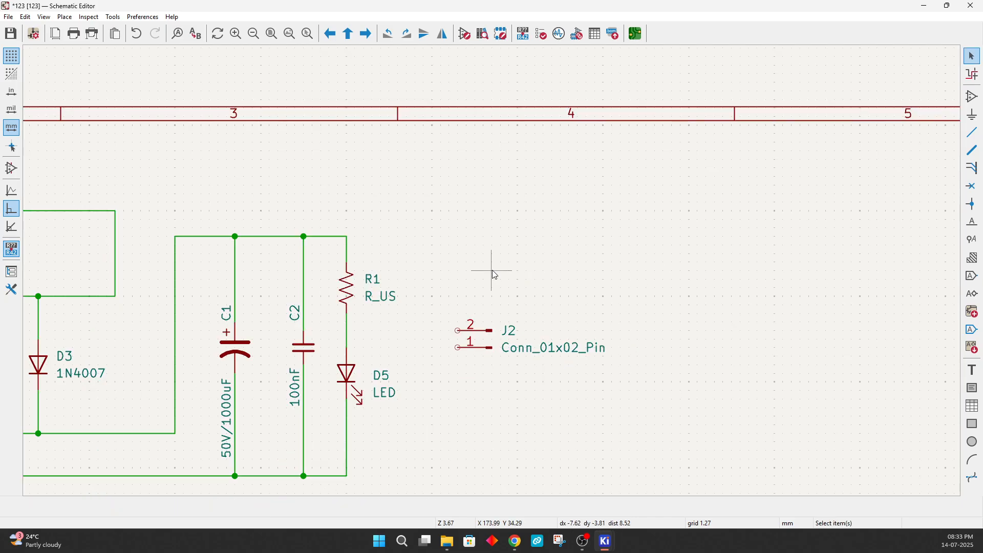
pyautogui.click(467, 339)
pyautogui.click(450, 333)
pyautogui.moveTo(450, 307); pyautogui.dragTo(527, 418)
pyautogui.rightClick(473, 342)
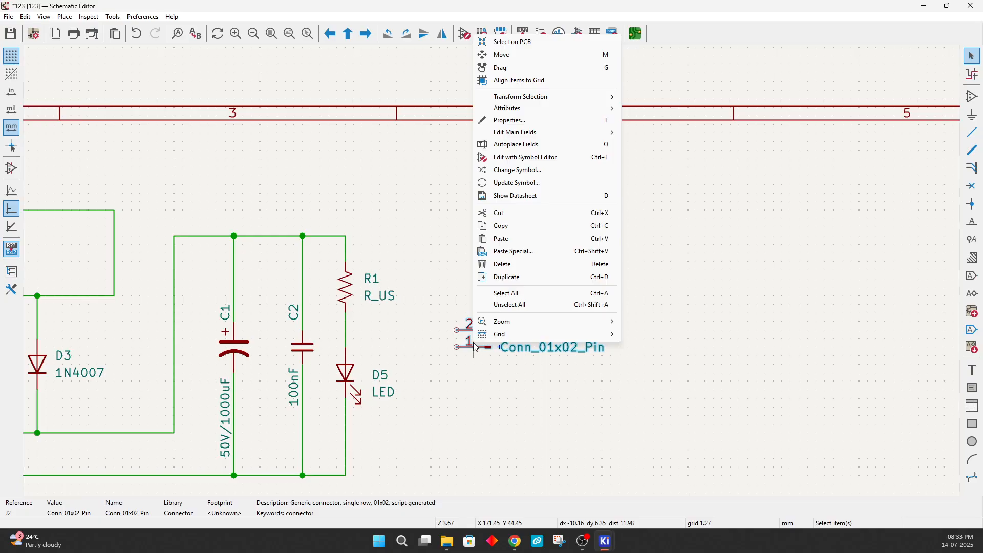
pyautogui.moveTo(541, 97)
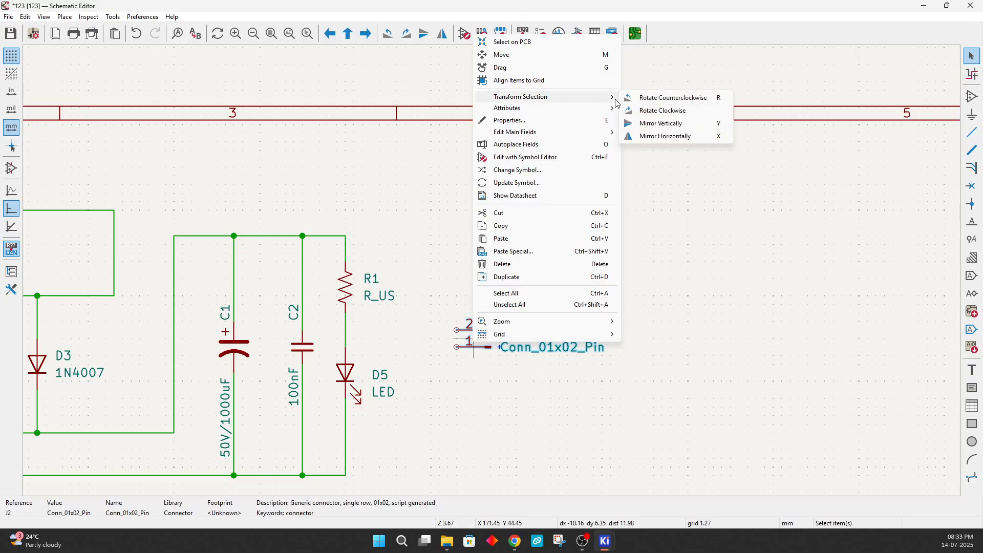
pyautogui.click(647, 125)
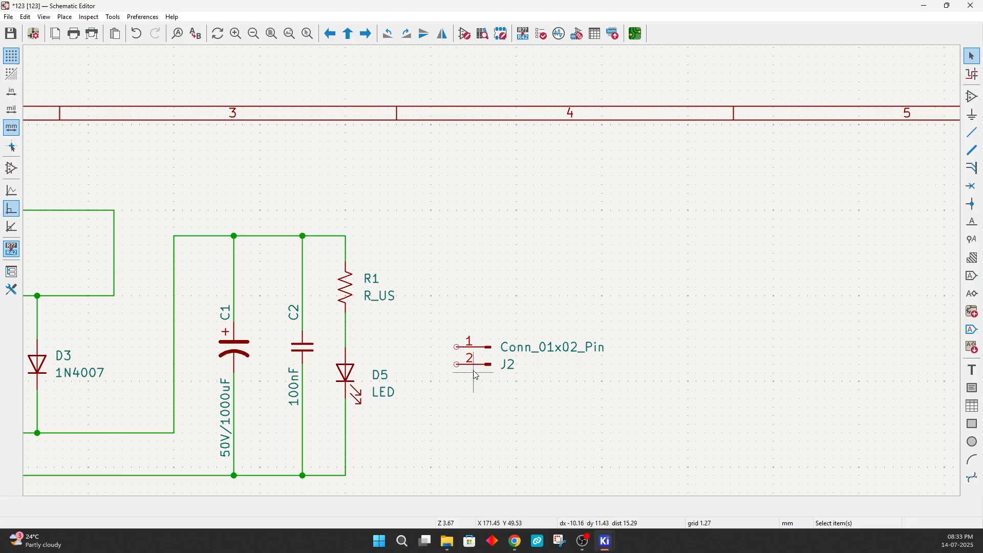
pyautogui.click(475, 360)
pyautogui.click(450, 320)
# Step: Wire J2 pin 1 to the upper output line above R1 and pin 2 to the lower output line below the LED
pyautogui.click(973, 132)
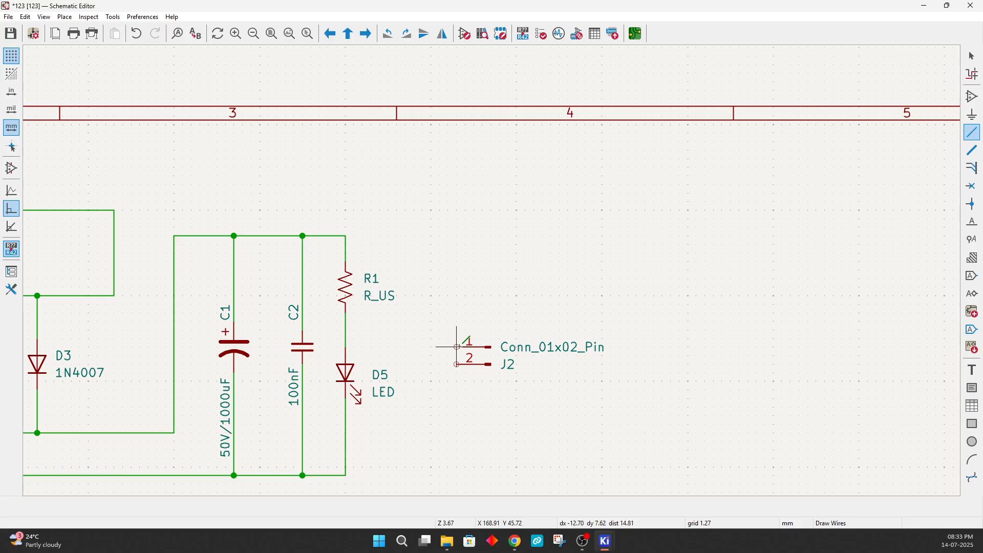
pyautogui.click(456, 347)
pyautogui.click(345, 236)
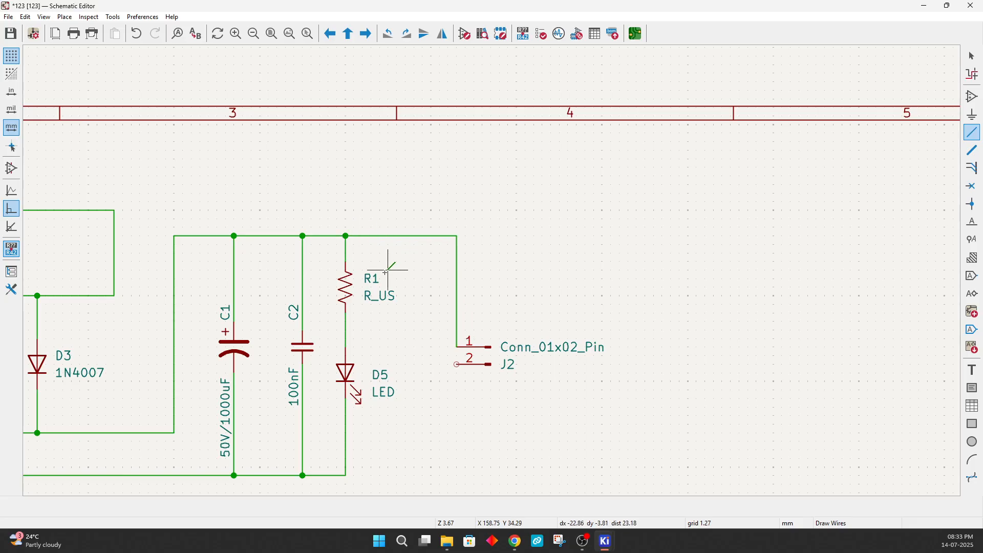
pyautogui.click(457, 365)
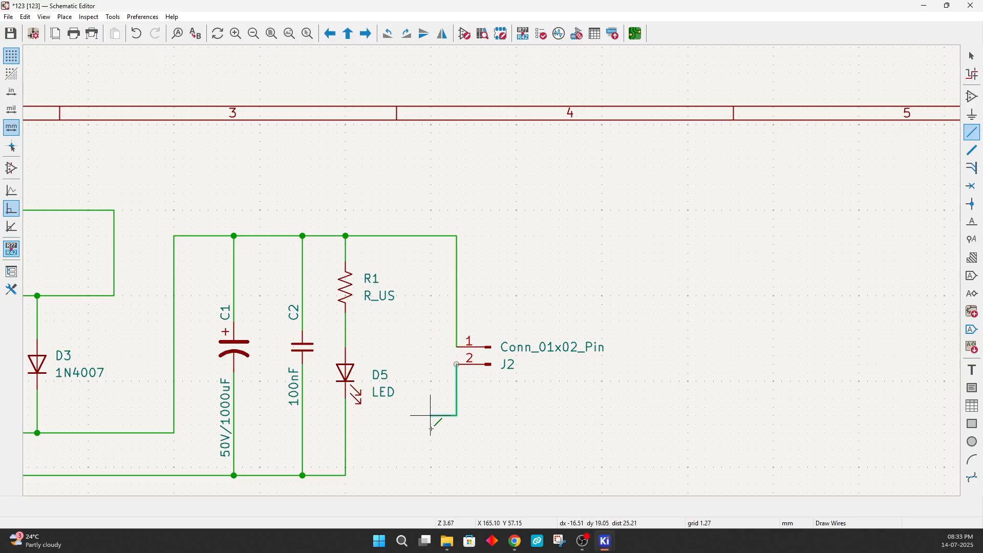
pyautogui.click(345, 476)
pyautogui.press('Escape')
# Step: Examine the whole rectifier circuit from input connector J1 through the diode bridge and filter to output connector J2
pyautogui.scroll(-3, 655, 395)
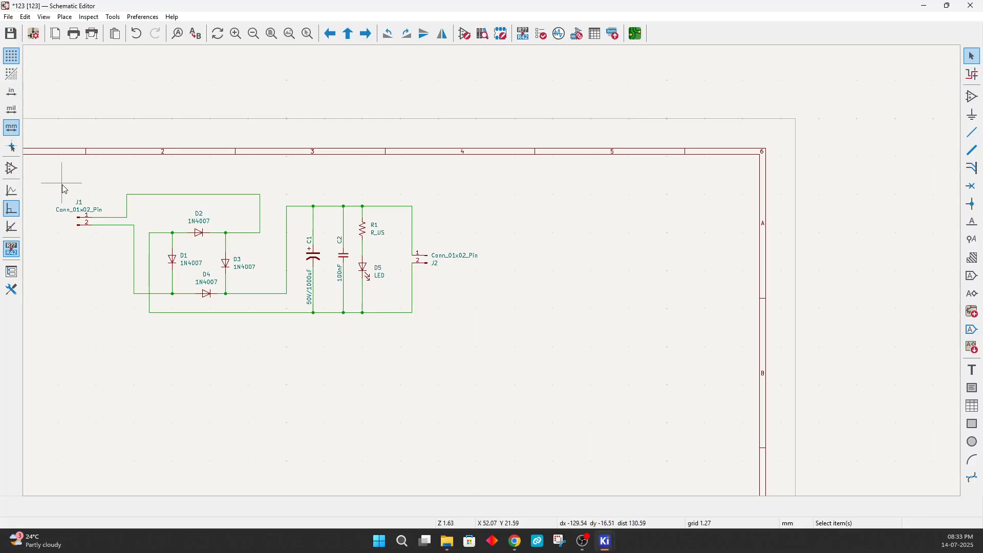
pyautogui.scroll(2, 64, 190)
pyautogui.scroll(-2, 492, 277)
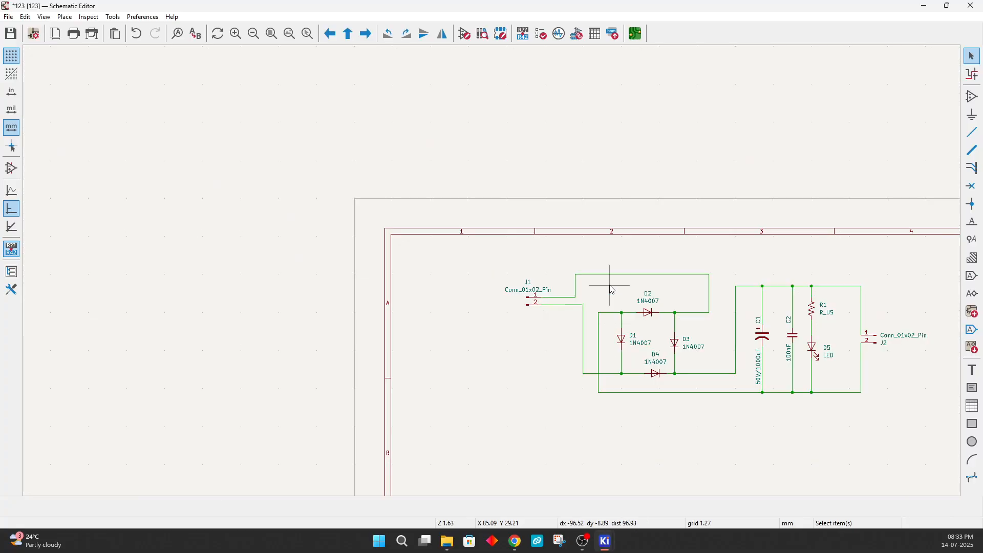
pyautogui.scroll(2, 877, 354)
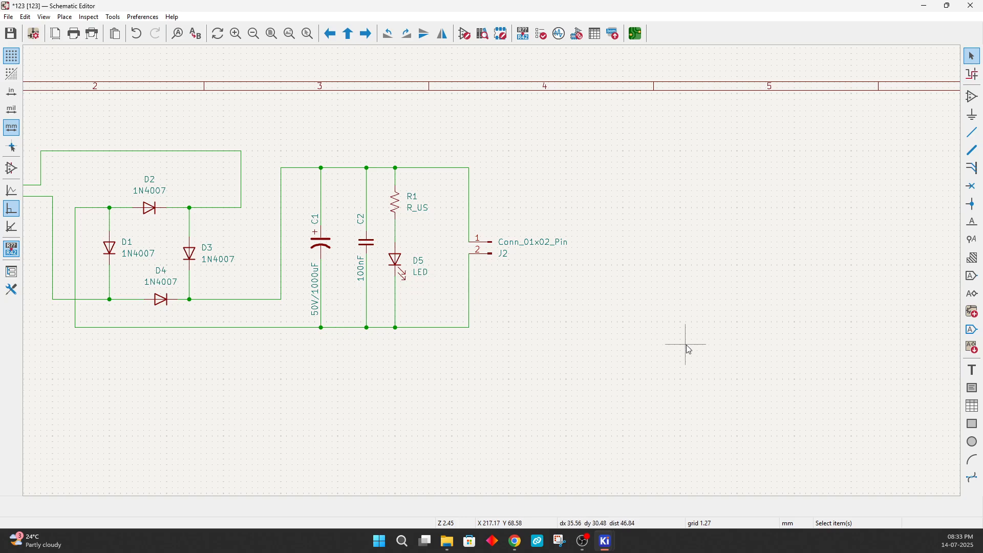
pyautogui.scroll(-2, 705, 340)
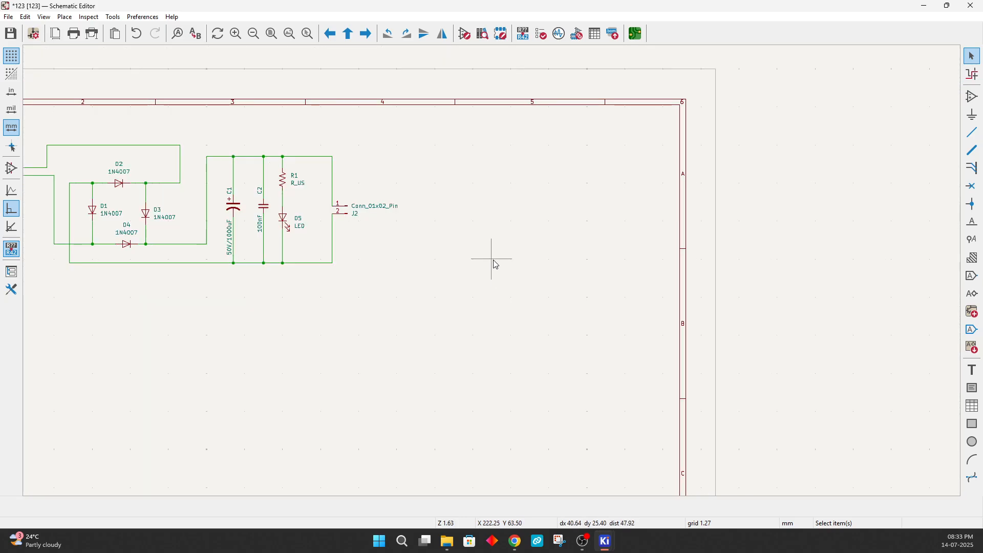
pyautogui.scroll(-2, 408, 219)
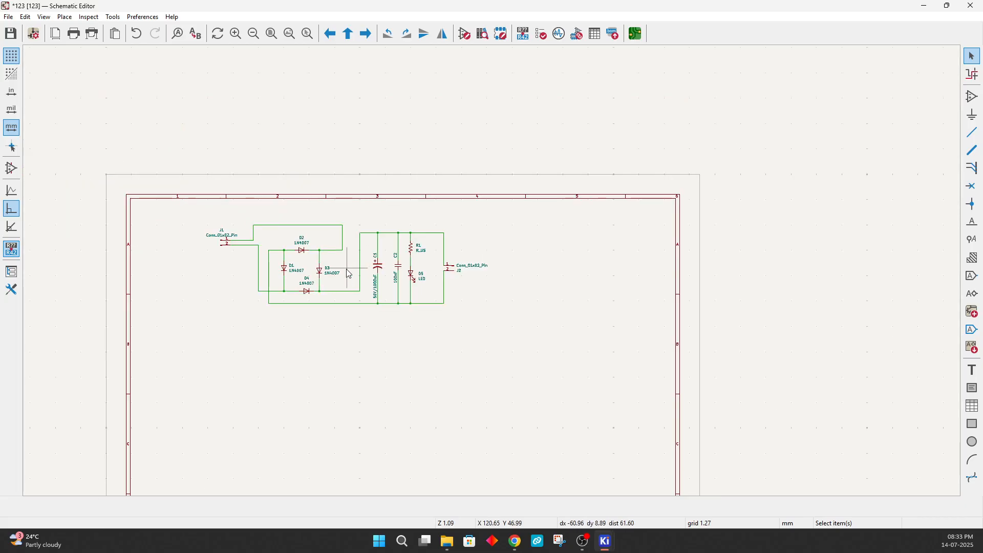
pyautogui.scroll(2, 348, 268)
pyautogui.scroll(2, 507, 239)
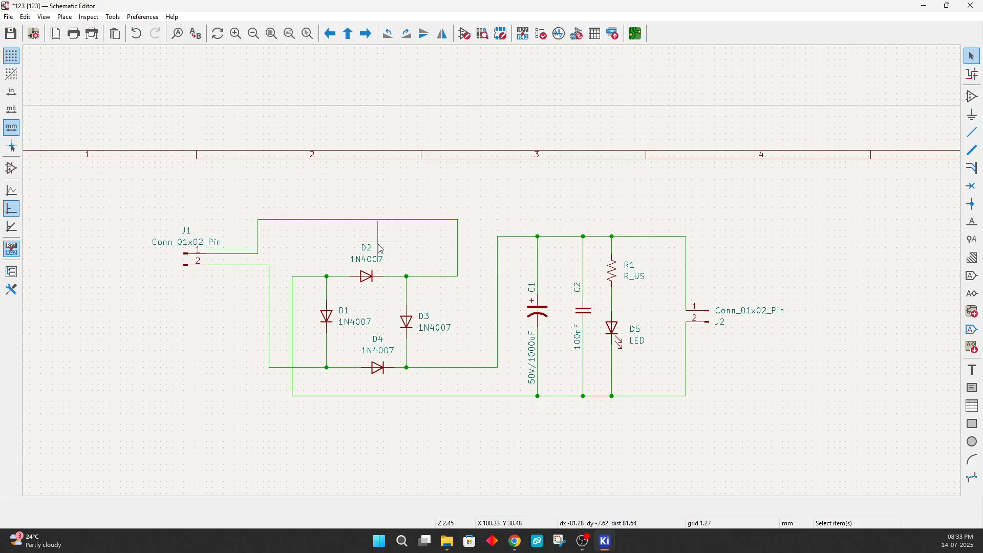
# Step: Set J1's value text to "AC input supply"
pyautogui.doubleClick(188, 244)
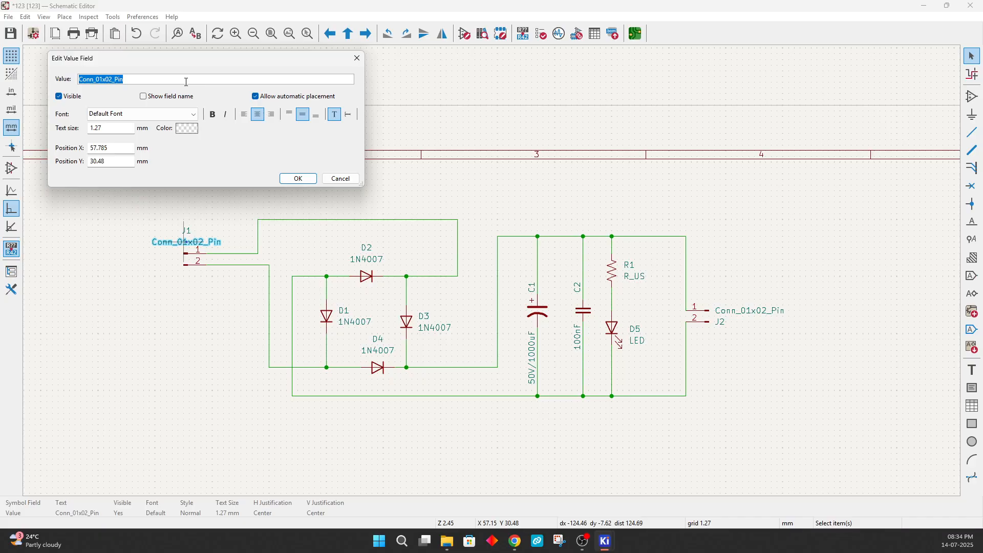
pyautogui.press('BackSpace')
pyautogui.write('AC in')
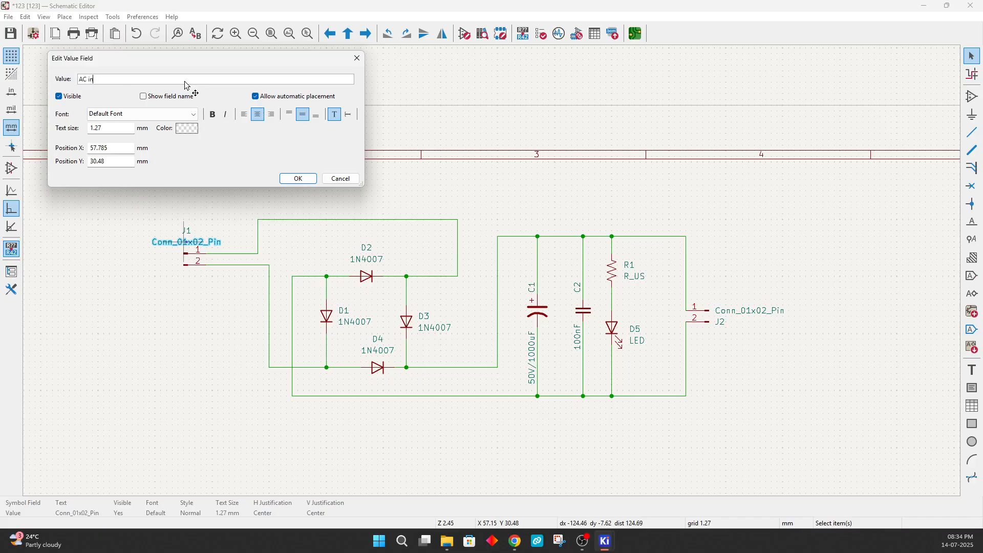
pyautogui.write('put si')
pyautogui.write('pply')
pyautogui.click(297, 178)
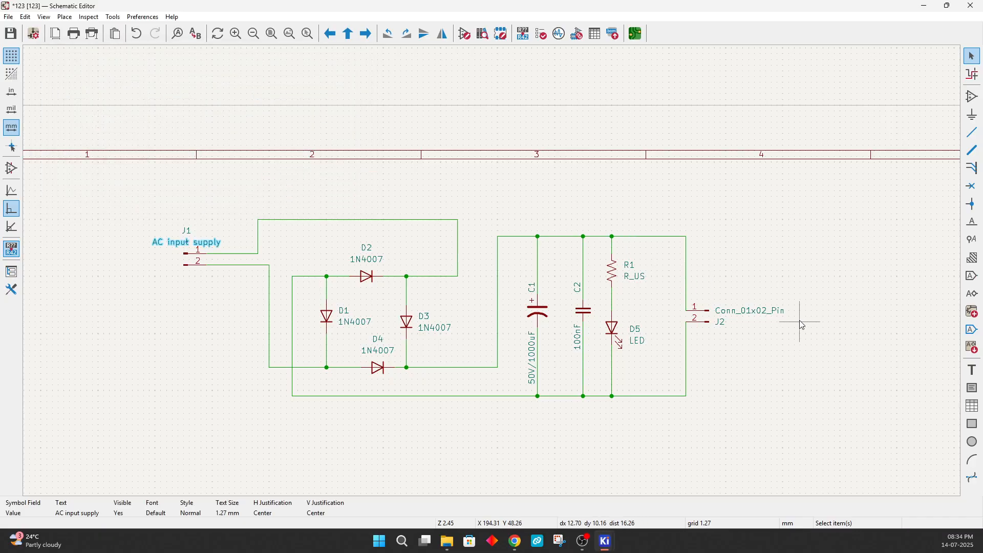
# Step: Set J2's value text to "DC output supply"
pyautogui.doubleClick(739, 311)
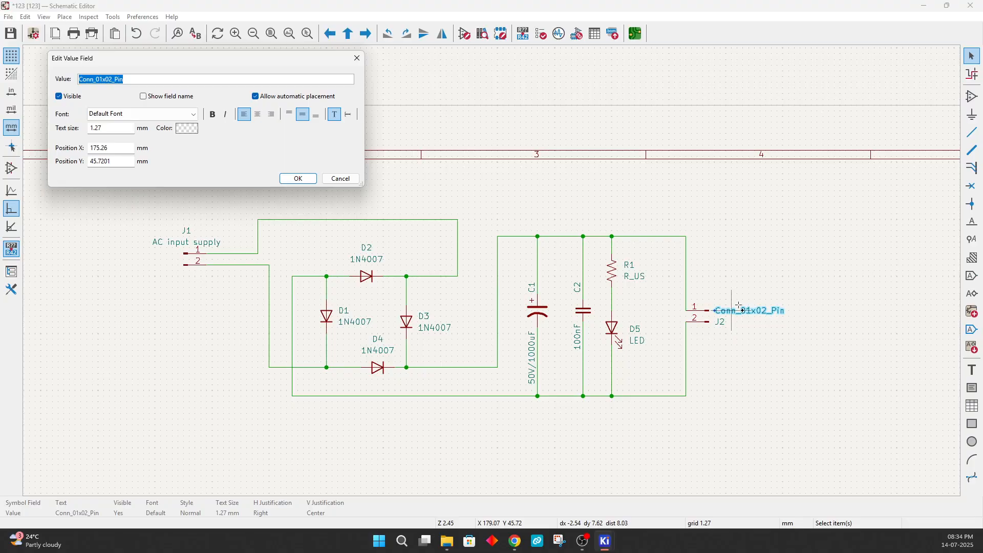
pyautogui.write('DC ou')
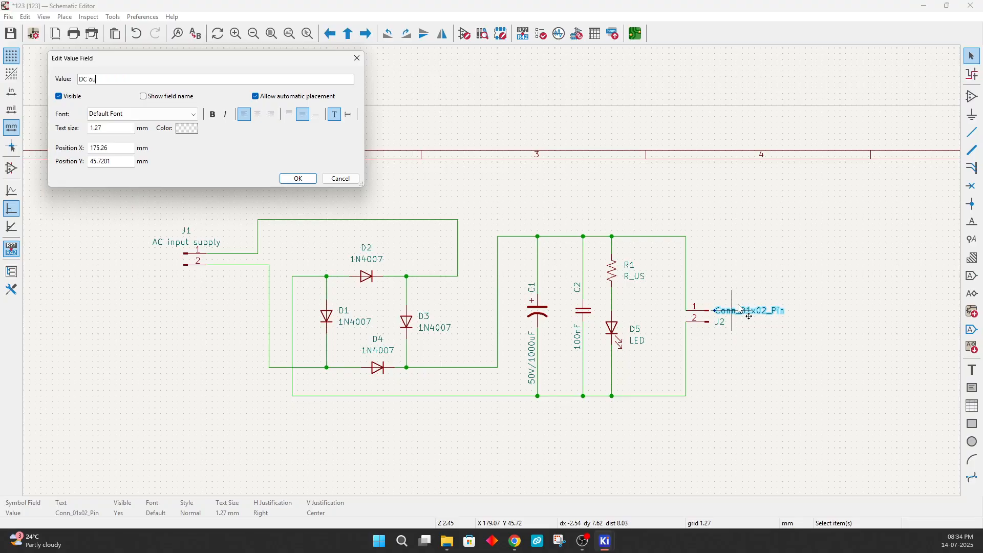
pyautogui.write('tput supply')
pyautogui.click(309, 178)
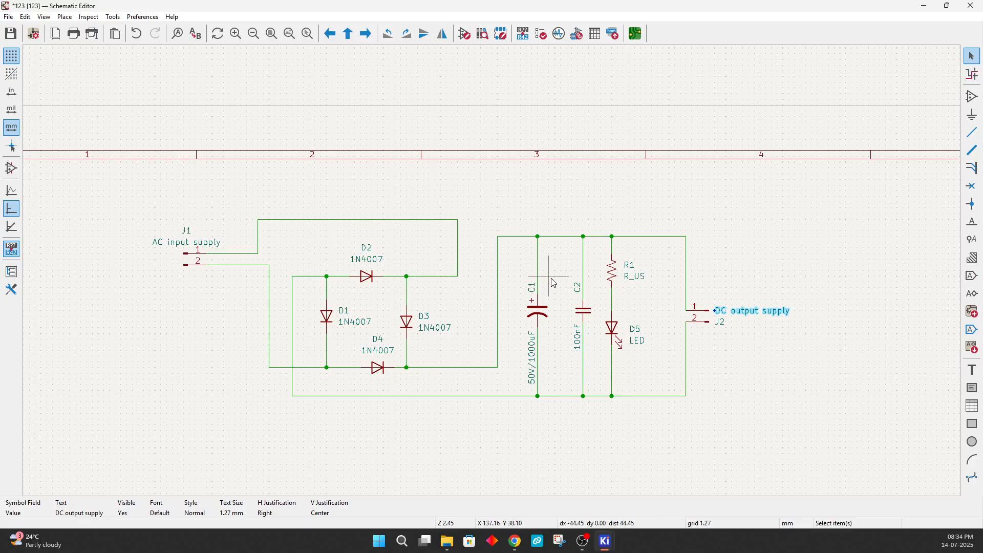
# Step: Set resistor R1's value text to 1k
pyautogui.click(631, 280)
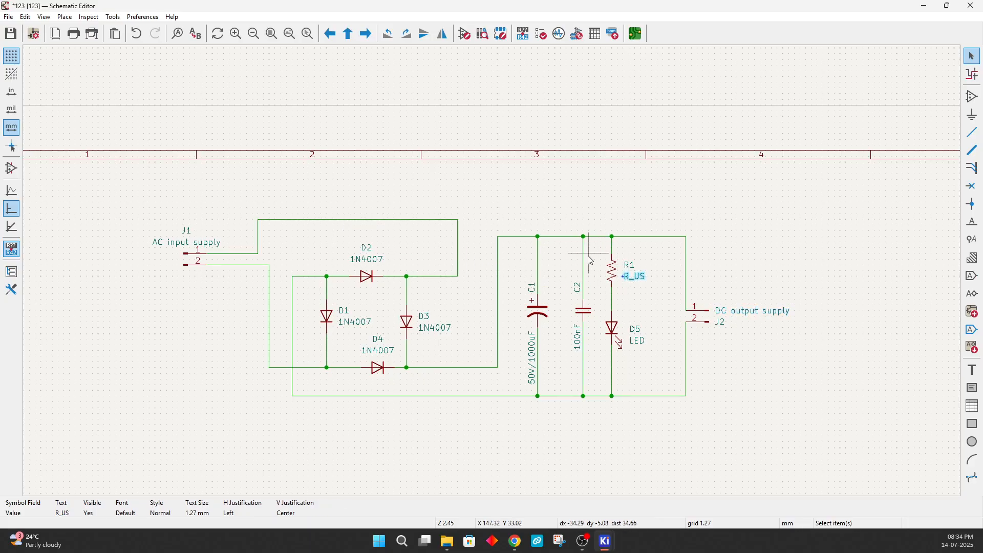
pyautogui.doubleClick(634, 279)
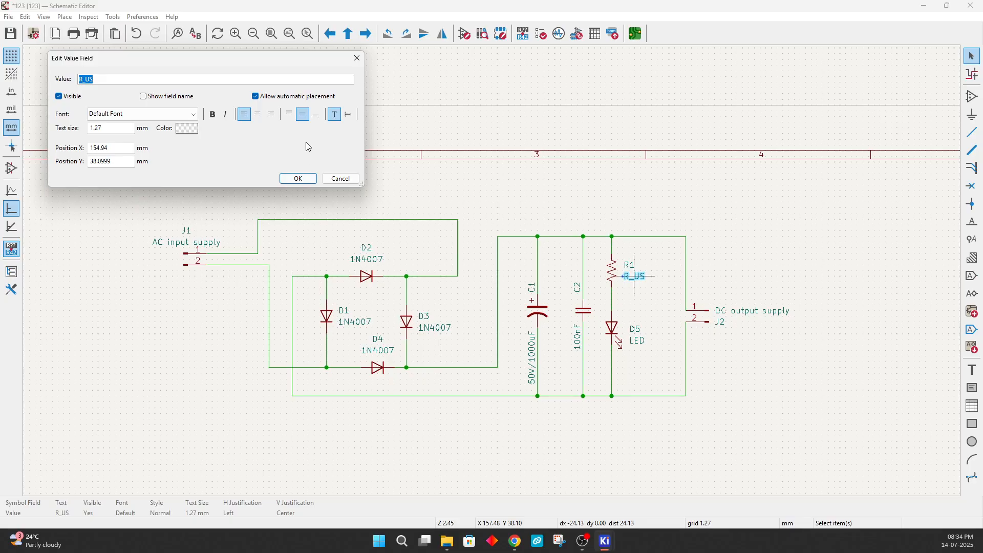
pyautogui.write('1k')
pyautogui.click(313, 179)
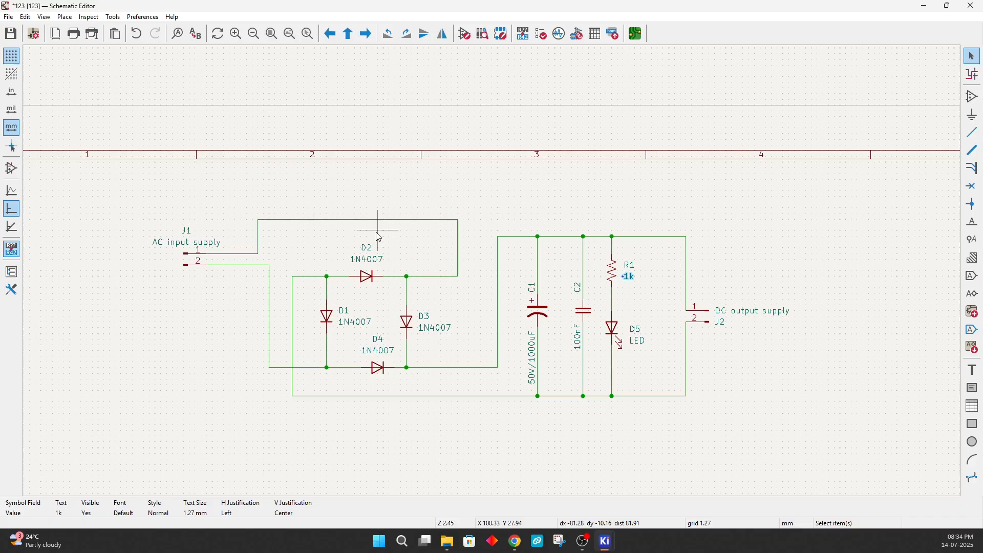
# Step: Set diode D5's value text to "LED-Green"
pyautogui.doubleClick(637, 341)
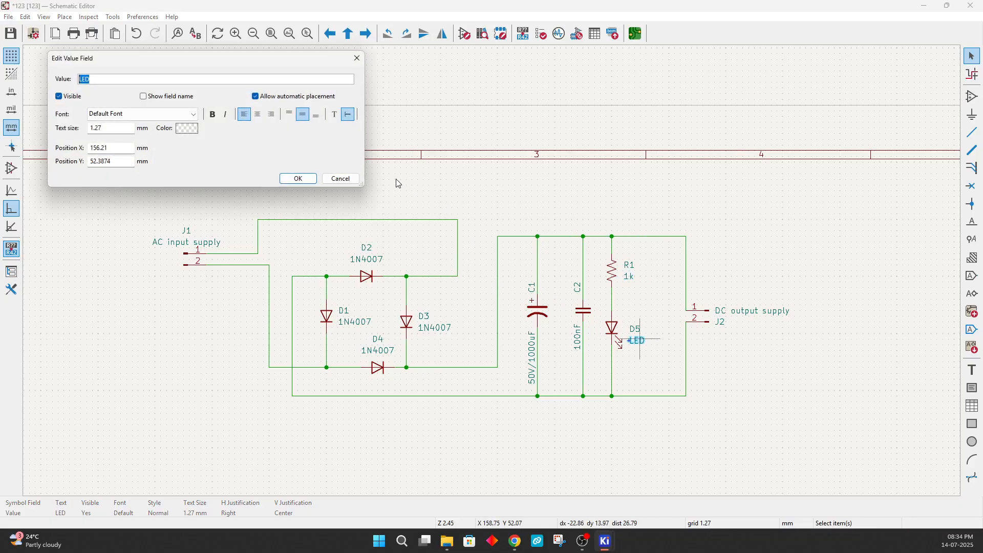
pyautogui.press('End')
pyautogui.write('-')
pyautogui.write('Green')
pyautogui.click(293, 178)
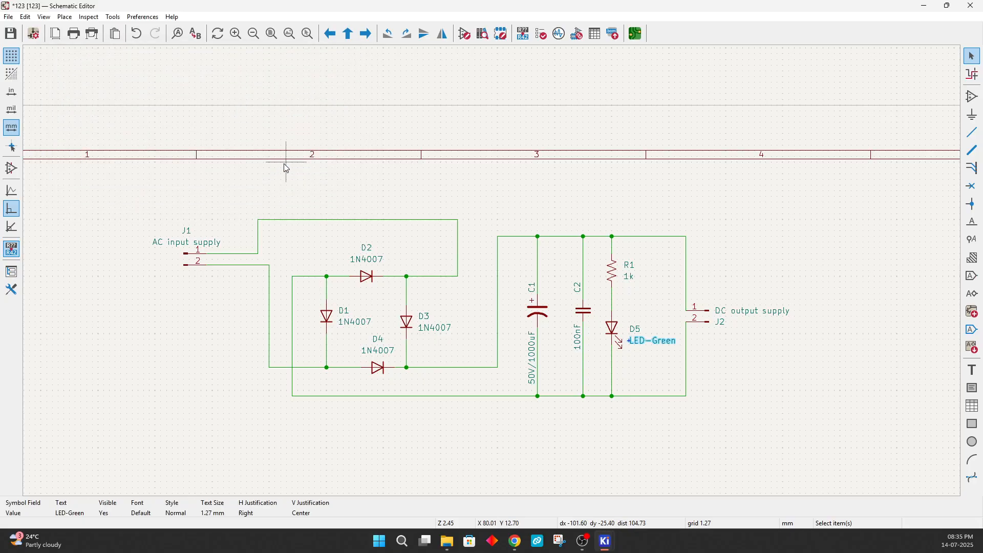
pyautogui.click(807, 284)
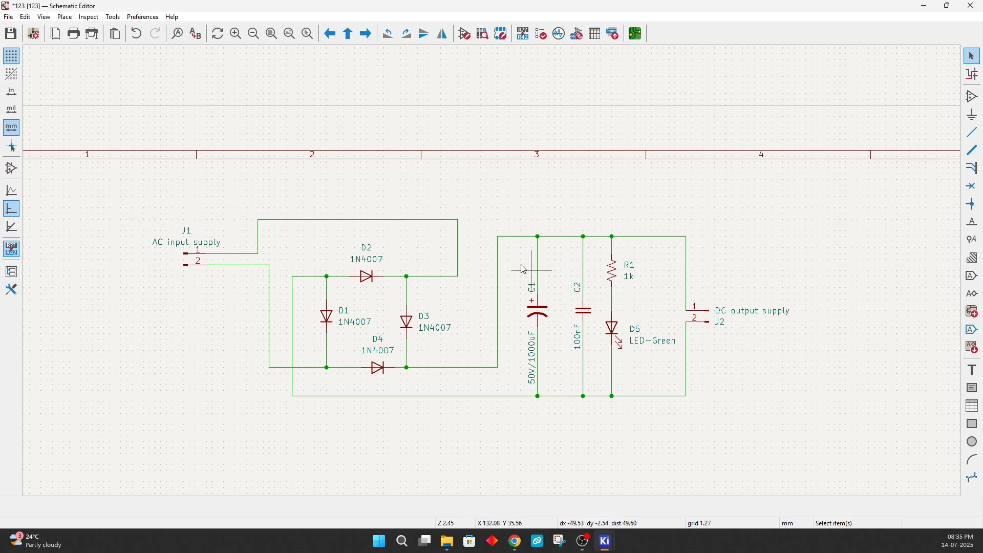
# Step: Review the full drawing sheet with its title block and save the schematic
pyautogui.scroll(-5, 532, 271)
pyautogui.scroll(1, 679, 493)
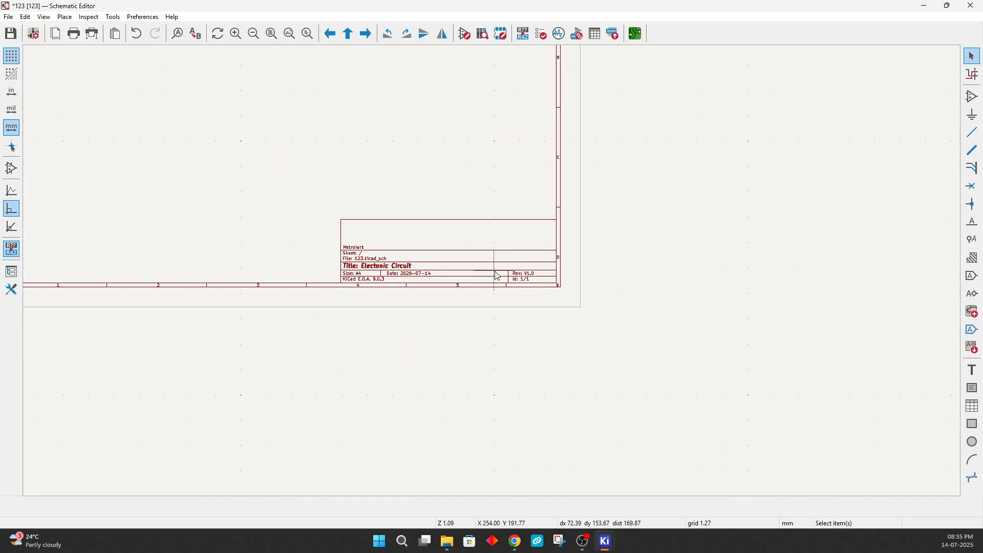
pyautogui.scroll(-1, 491, 271)
pyautogui.scroll(-1, 447, 206)
pyautogui.scroll(1, 496, 277)
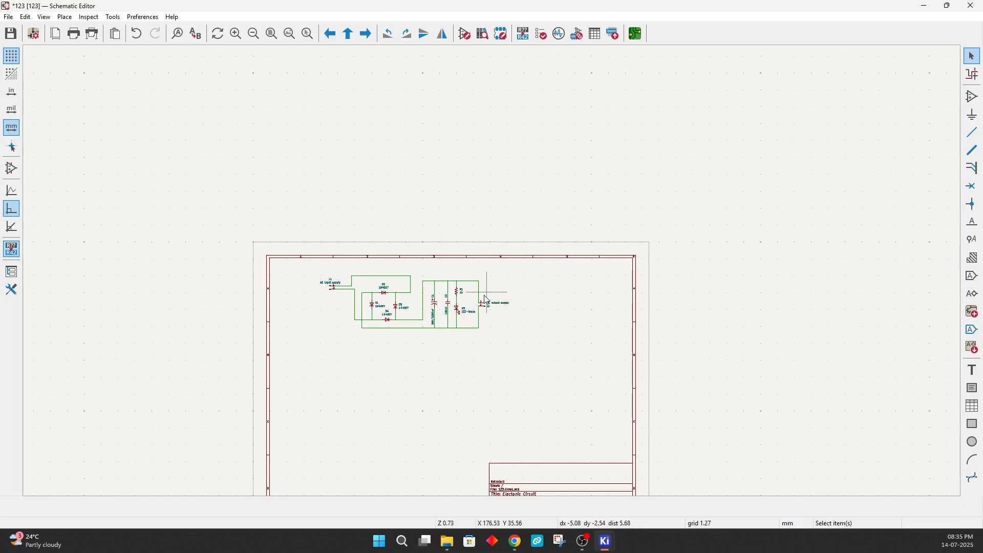
pyautogui.scroll(1, 497, 277)
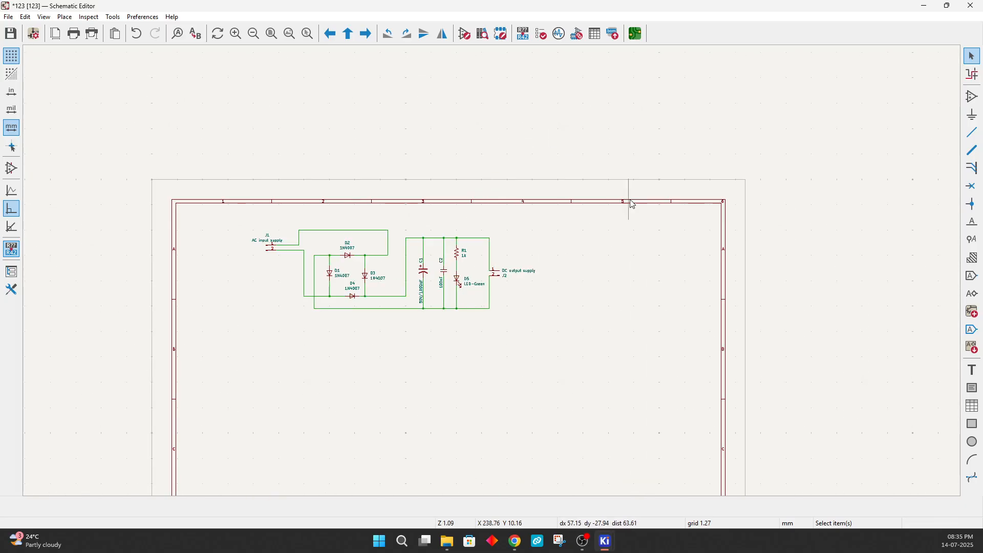
pyautogui.hotkey('ctrl', 's')
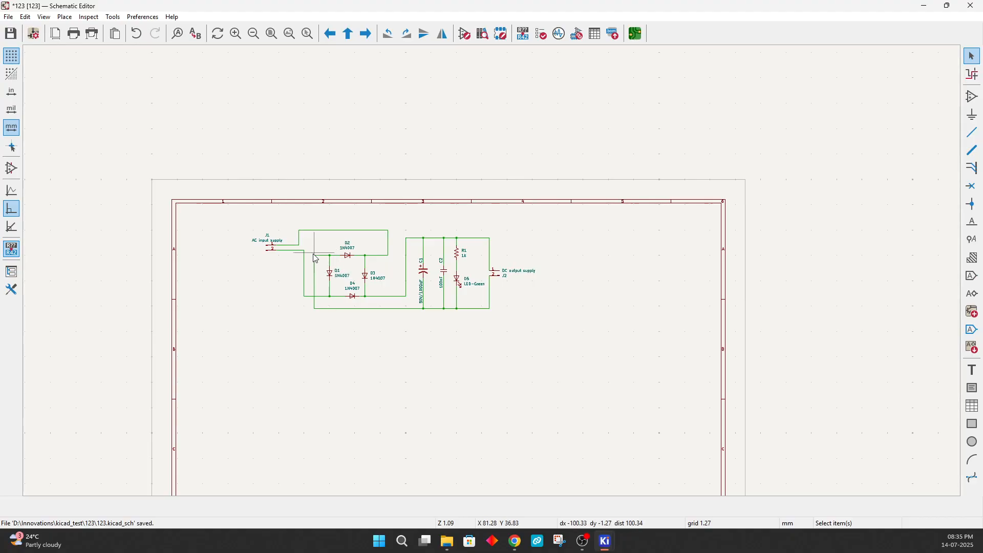
# Step: Set up printing of the schematic in Color output mode on A4 landscape paper and check the print preview
pyautogui.click(11, 17)
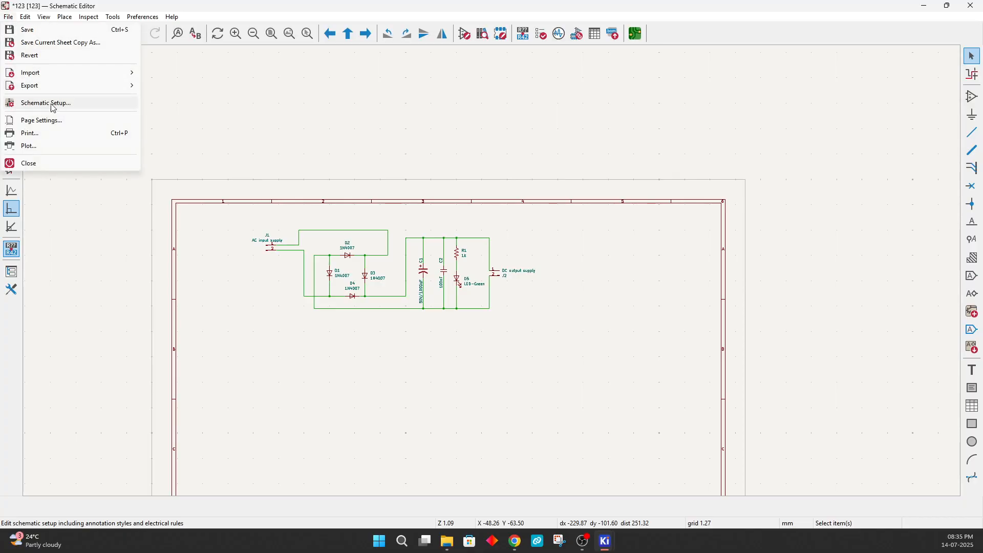
pyautogui.click(52, 135)
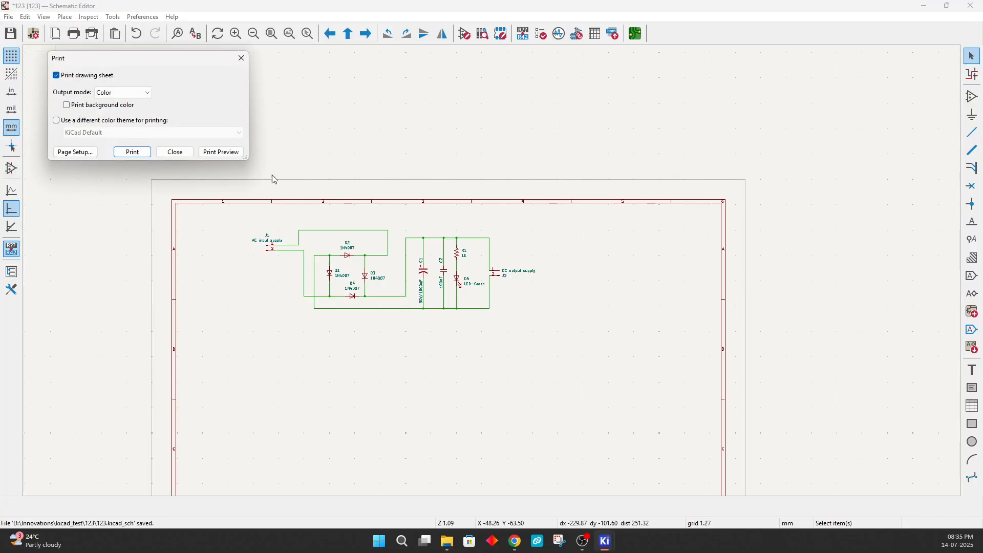
pyautogui.click(122, 93)
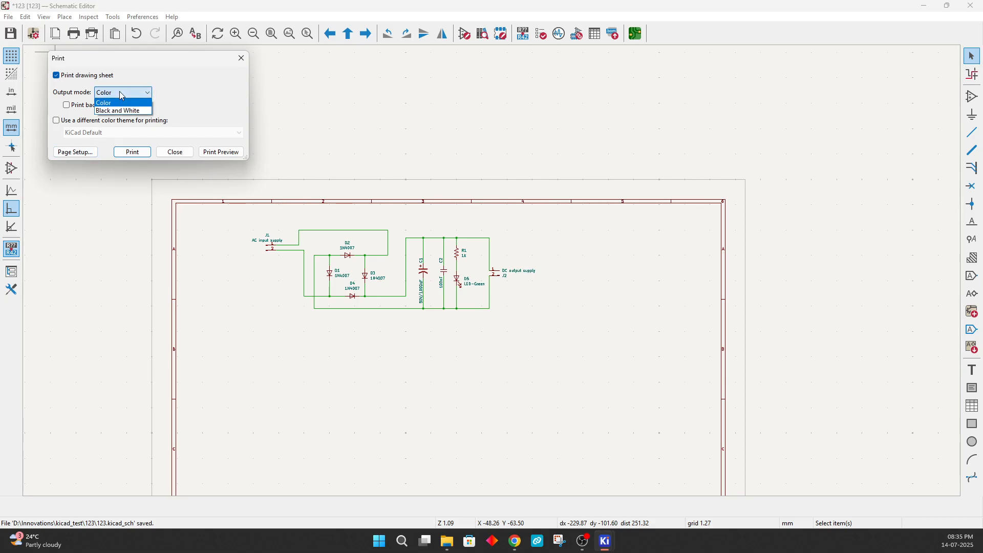
pyautogui.click(124, 104)
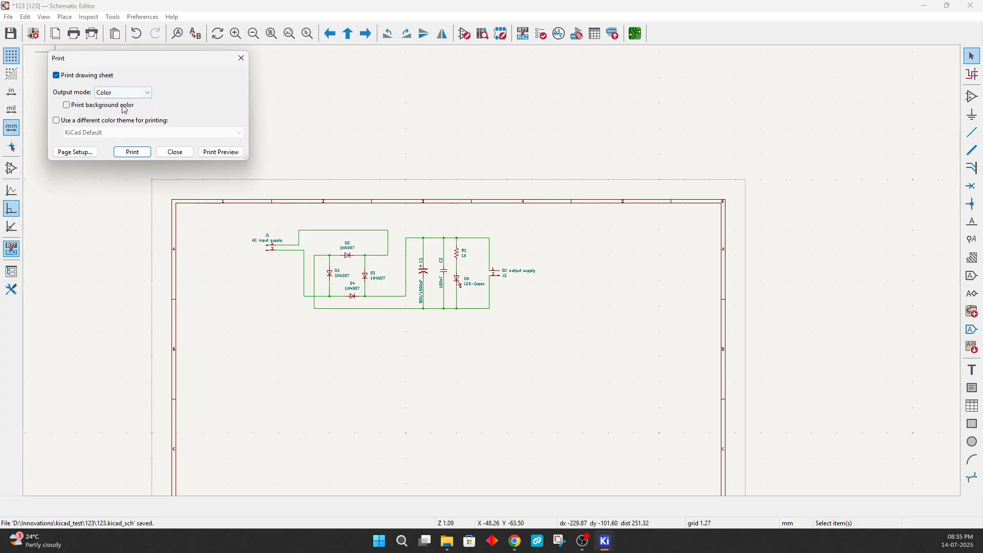
pyautogui.click(75, 152)
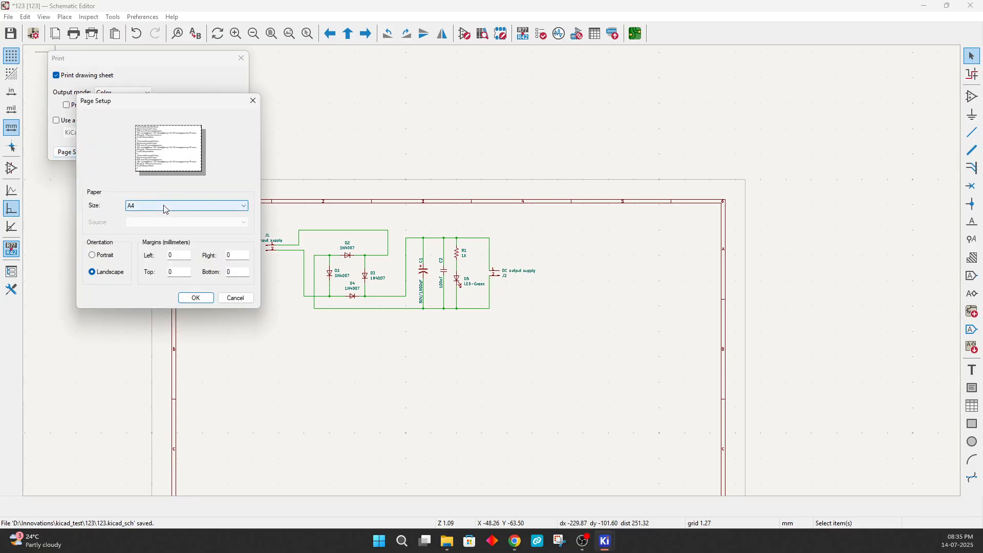
pyautogui.click(198, 299)
pyautogui.click(213, 152)
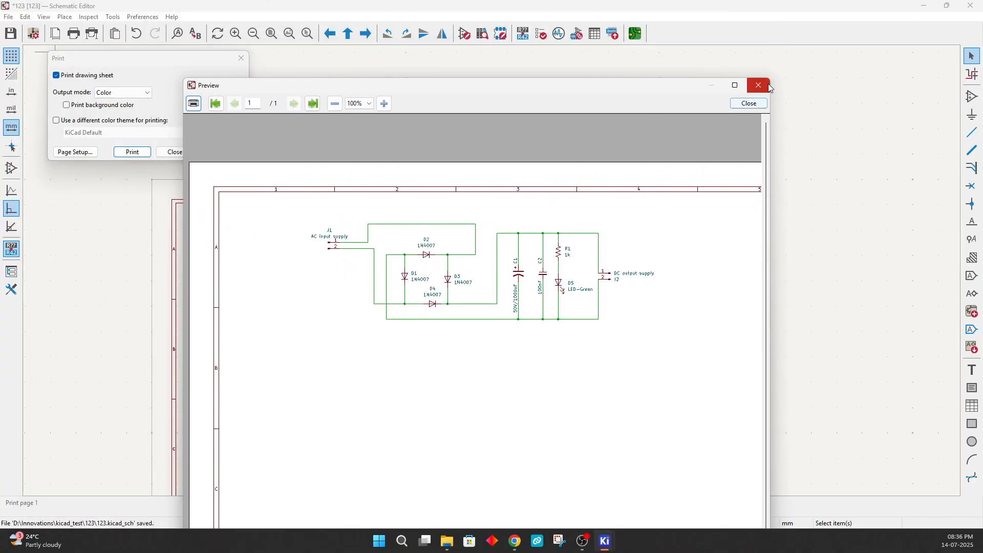
pyautogui.click(760, 81)
# Step: Print all pages of the schematic in landscape orientation with Microsoft Print to PDF
pyautogui.click(118, 153)
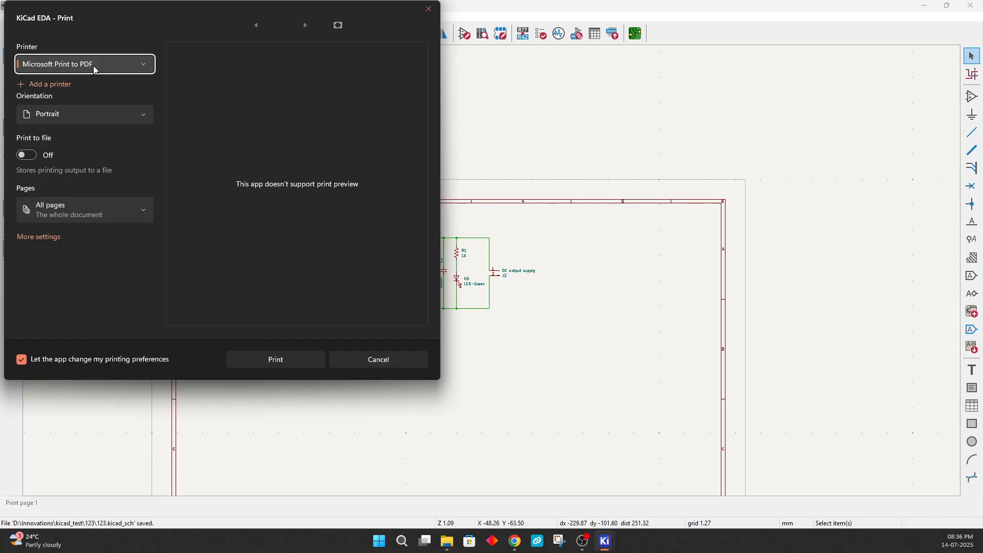
pyautogui.click(101, 110)
pyautogui.click(88, 95)
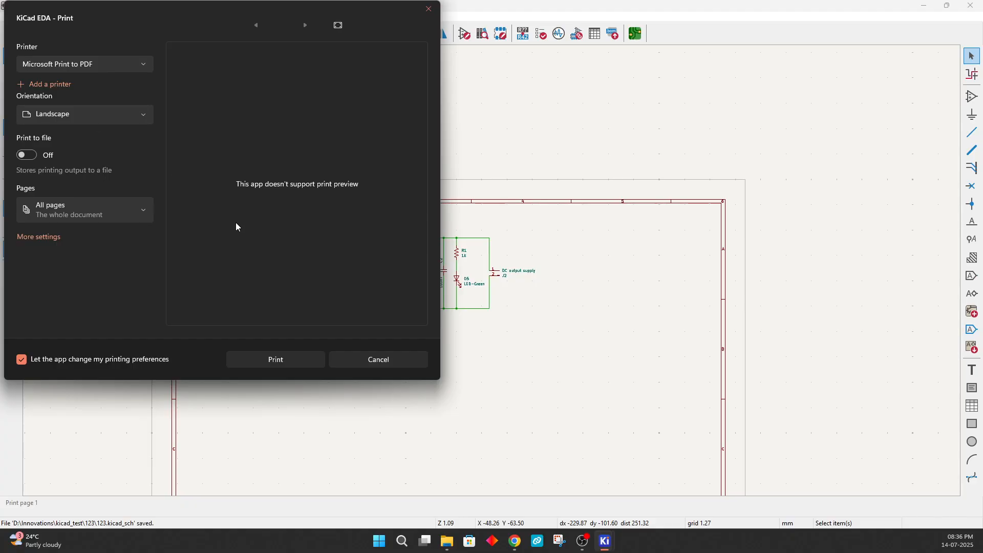
pyautogui.click(292, 359)
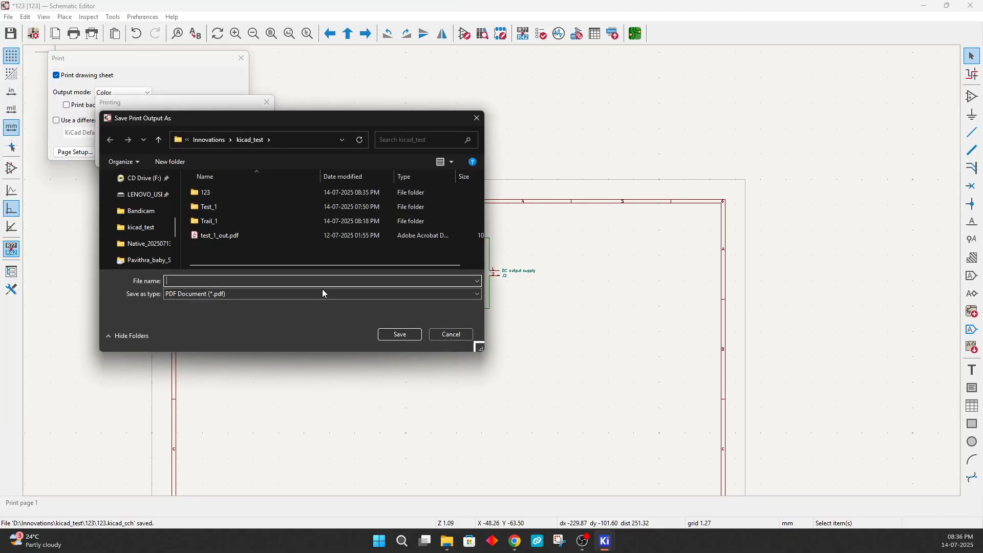
# Step: Save the print output as the PDF document 123_out in the 123 project folder
pyautogui.doubleClick(251, 191)
pyautogui.click(218, 298)
pyautogui.write('12')
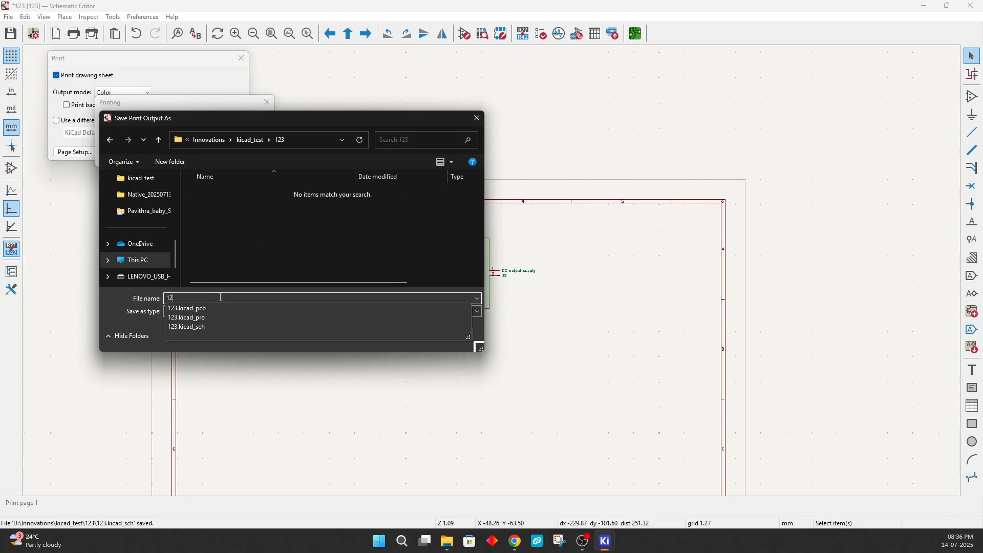
pyautogui.write('3_')
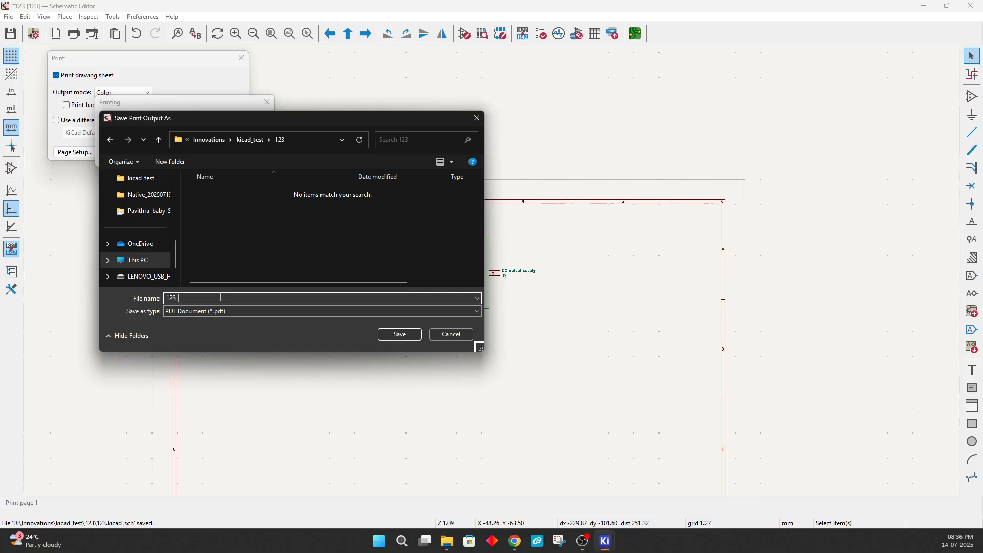
pyautogui.write('out')
pyautogui.click(400, 334)
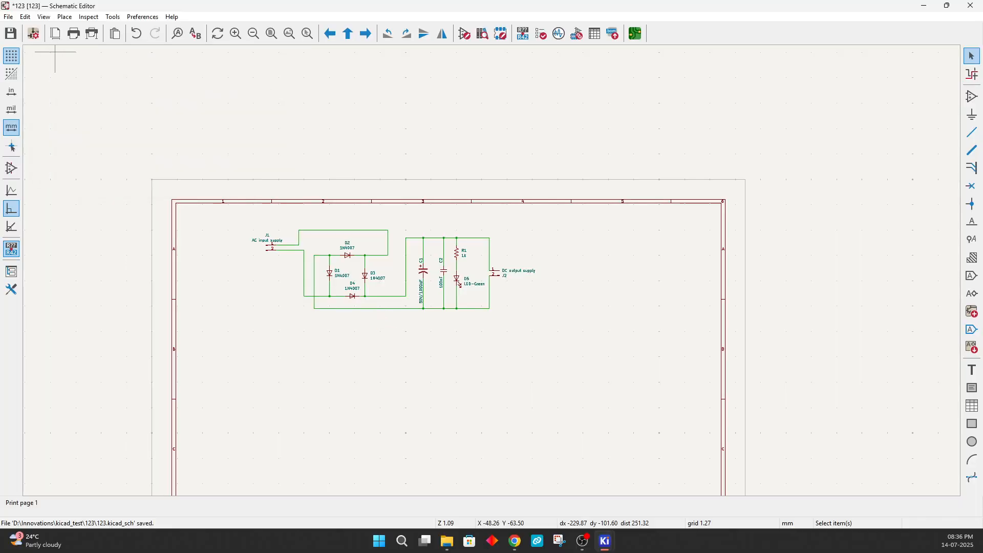
# Step: Switch to Adobe Acrobat, examine the printed schematic in 123_out.pdf at full window size, and close it
pyautogui.hotkey('alt', 'Tab')
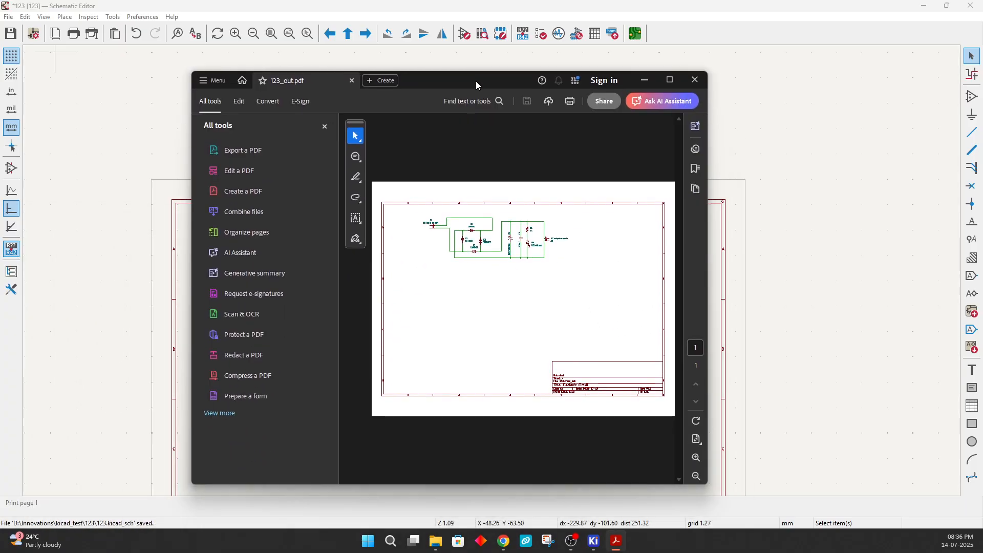
pyautogui.moveTo(475, 81); pyautogui.dragTo(425, 72)
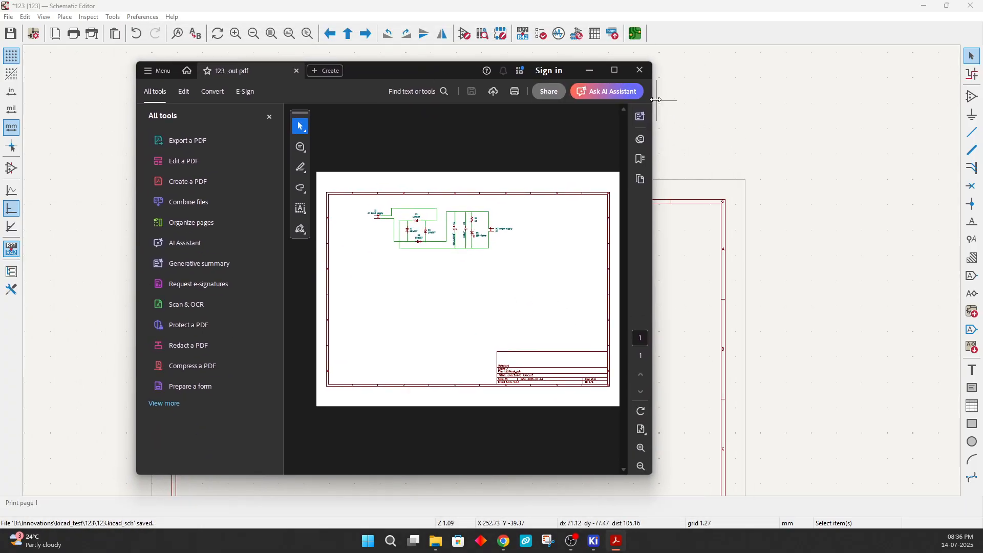
pyautogui.click(614, 70)
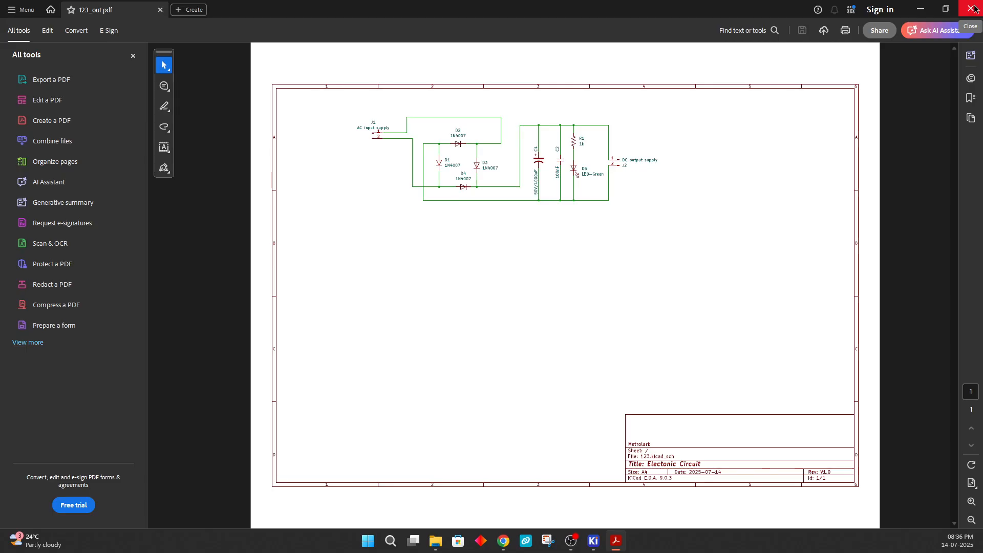
pyautogui.click(975, 8)
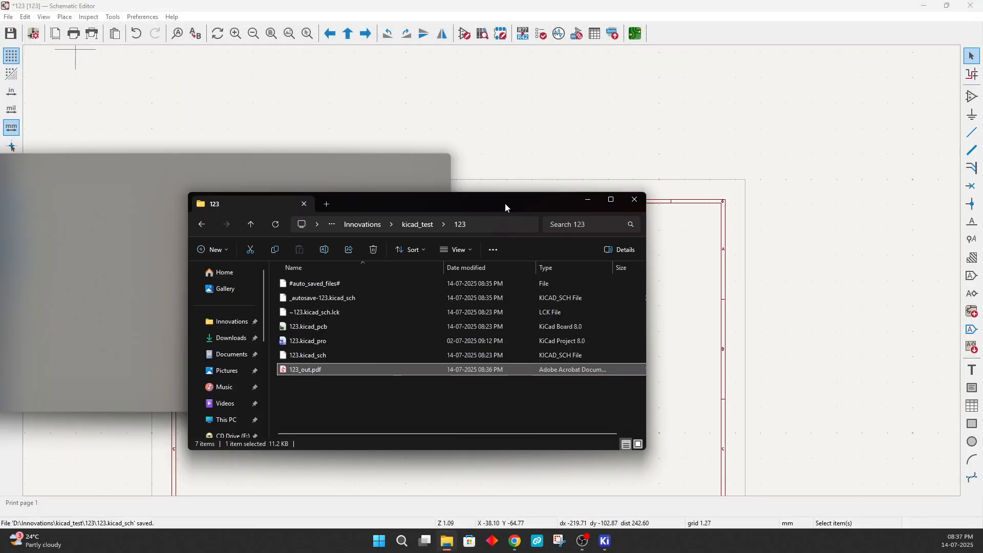
# Step: Examine the schematic, board and project files in the 123 folder in File Explorer and return to the KiCad schematic
pyautogui.moveTo(505, 202); pyautogui.dragTo(674, 159)
pyautogui.click(779, 156)
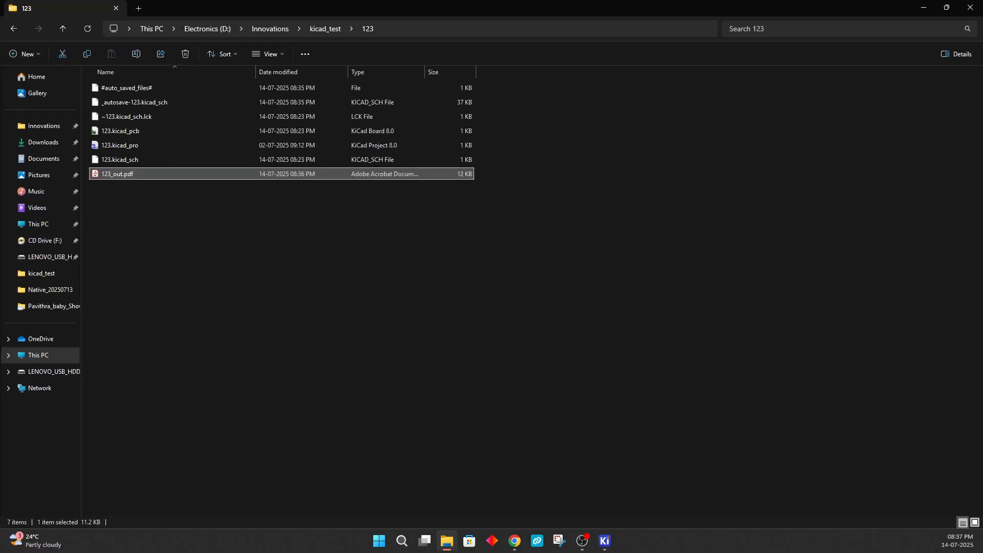
pyautogui.click(136, 161)
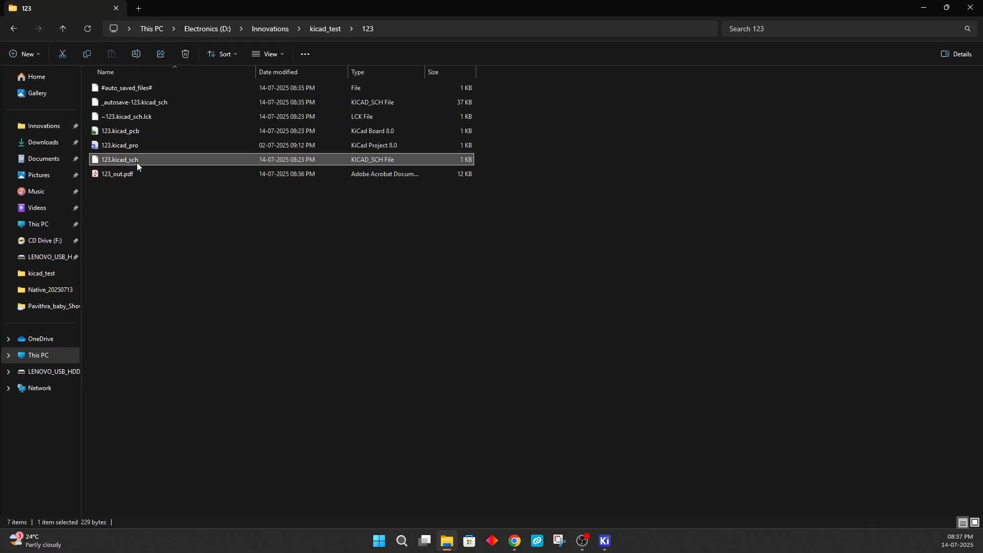
pyautogui.click(147, 132)
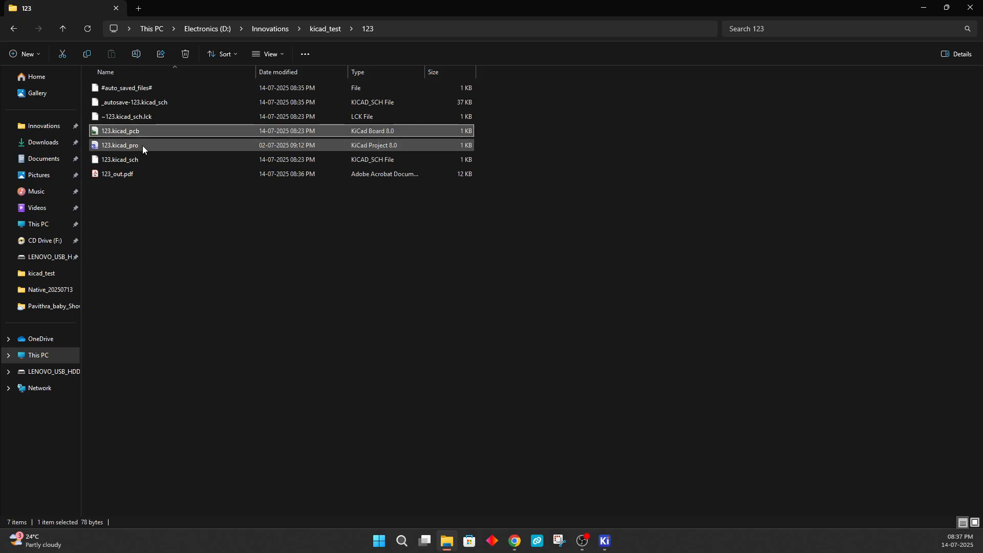
pyautogui.click(142, 145)
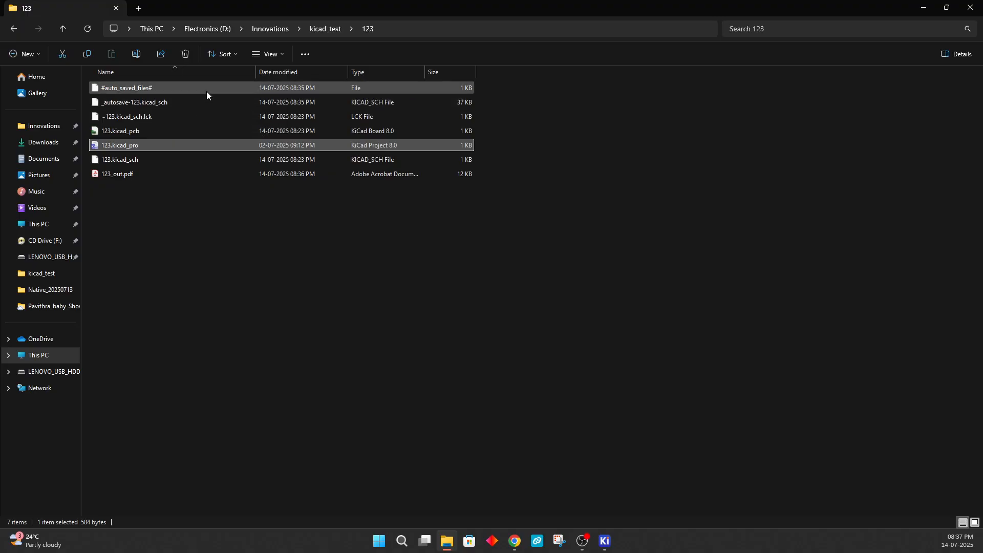
pyautogui.click(343, 291)
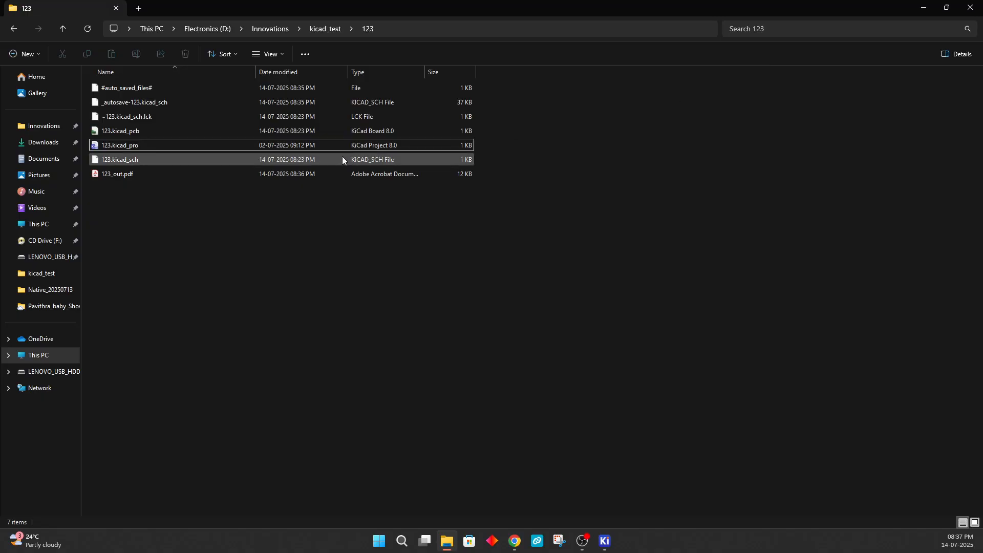
pyautogui.click(924, 8)
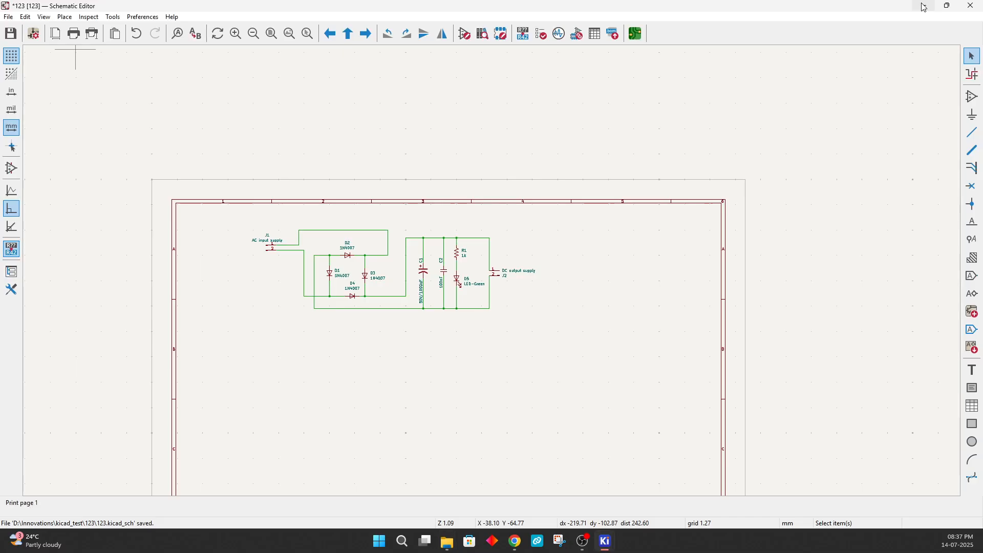